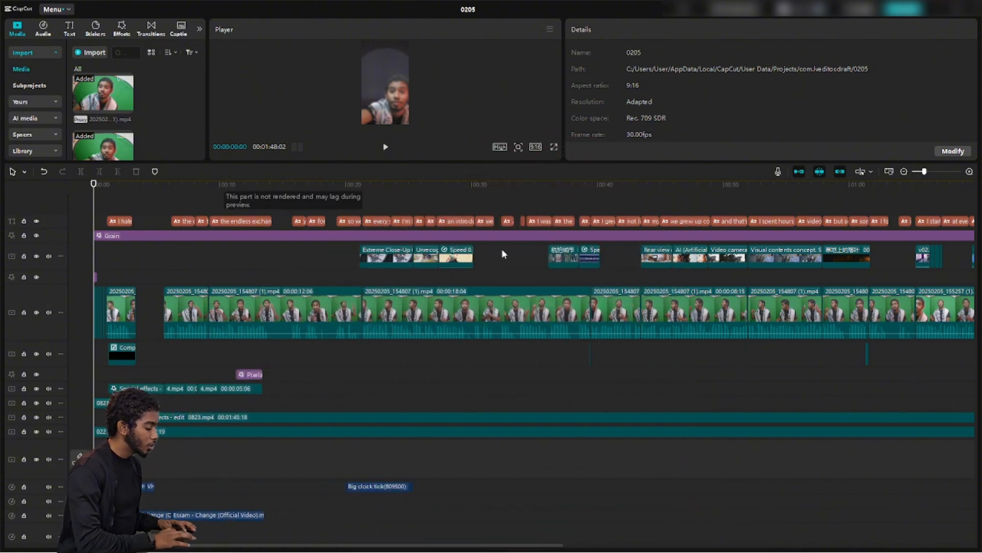
Pop the preview into a floating window, dock it back and resize it against the timeline
scroll(202, 391, "down", 2)
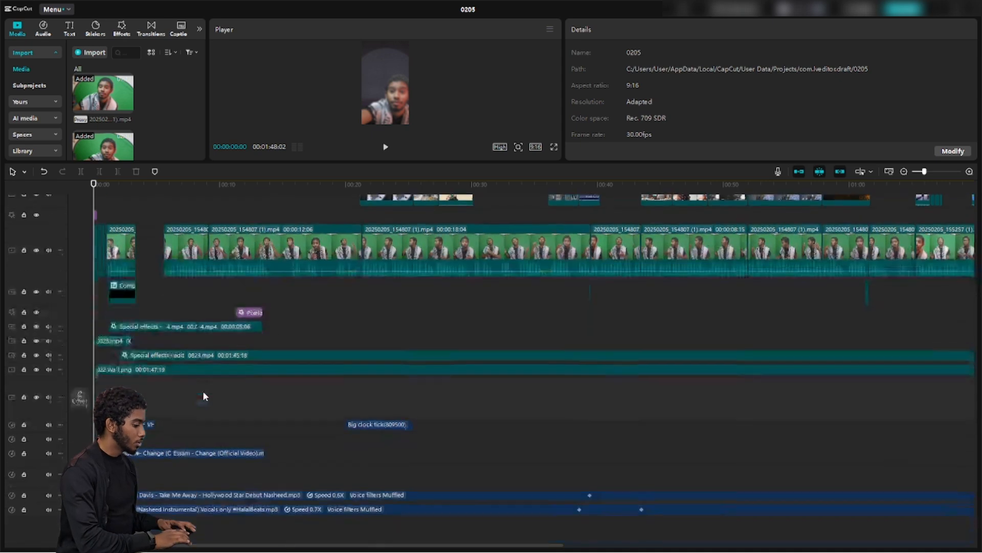
scroll(202, 391, "up", 2)
scroll(203, 391, "down", 2)
scroll(203, 390, "up", 2)
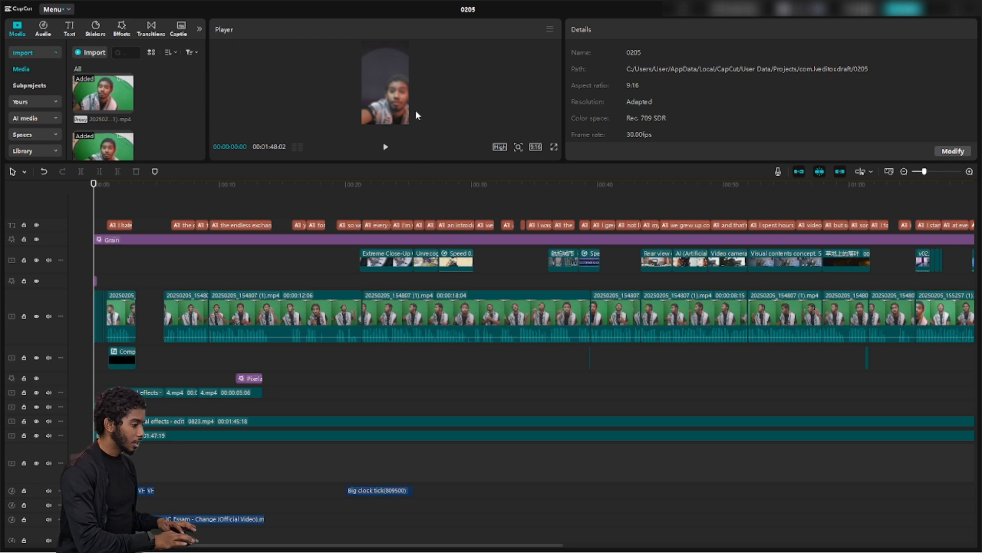
left_click_drag(413, 104, 414, 181)
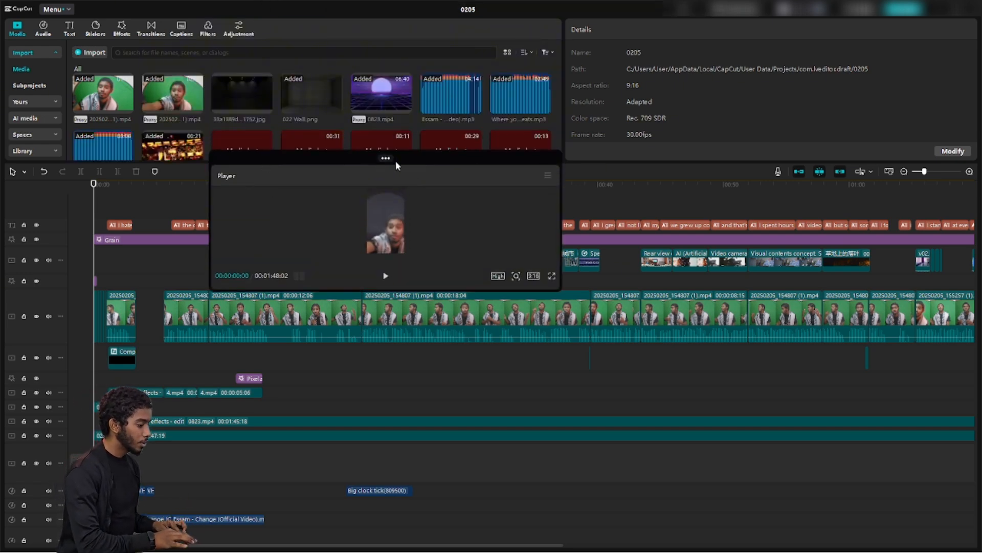
left_click(362, 159)
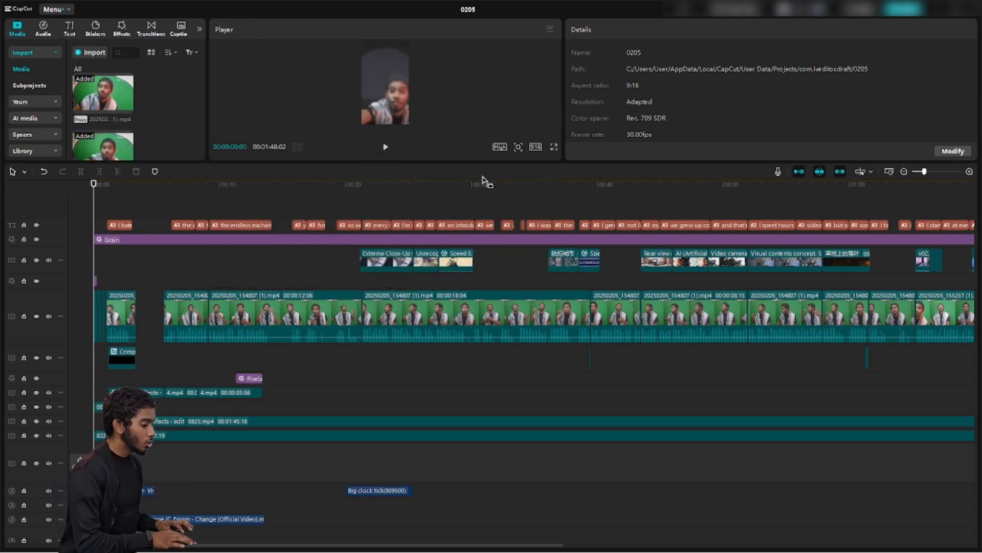
mouse_move(478, 162)
left_mouse_down()
mouse_move(465, 352)
mouse_move(475, 162)
left_mouse_up()
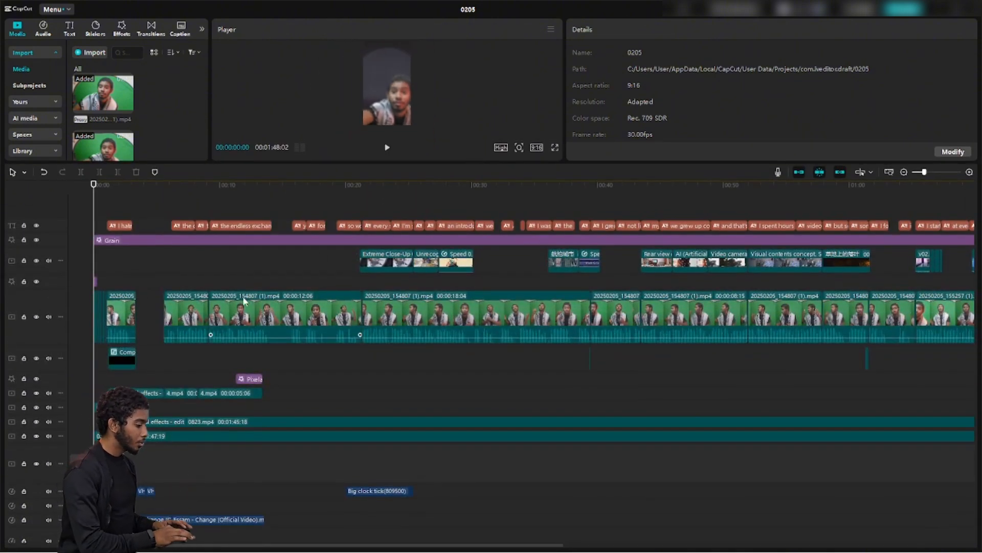
Select the short clip near the main track's start to show its video properties
scroll(366, 345, "down", 3)
scroll(366, 345, "up", 3)
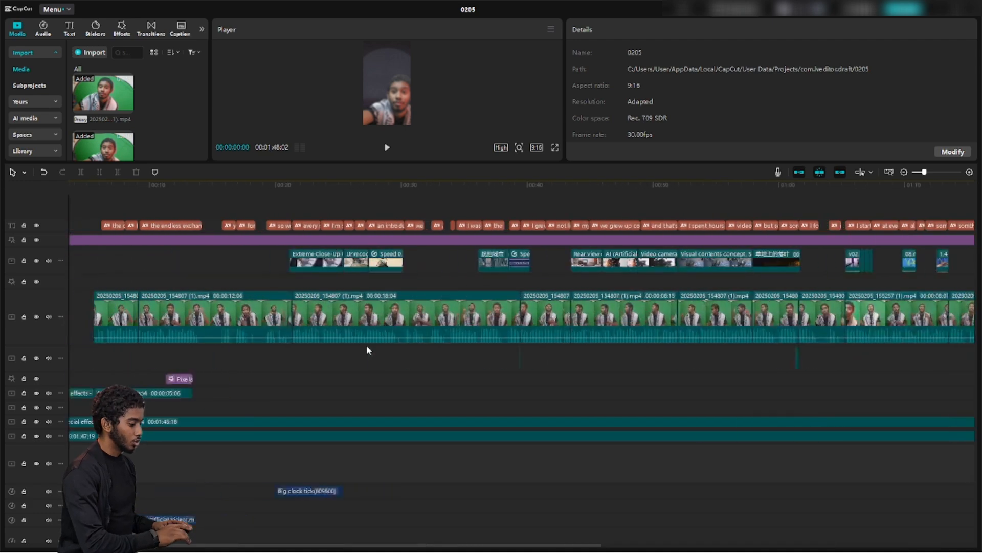
scroll(367, 344, "down", 1)
mouse_move(195, 319)
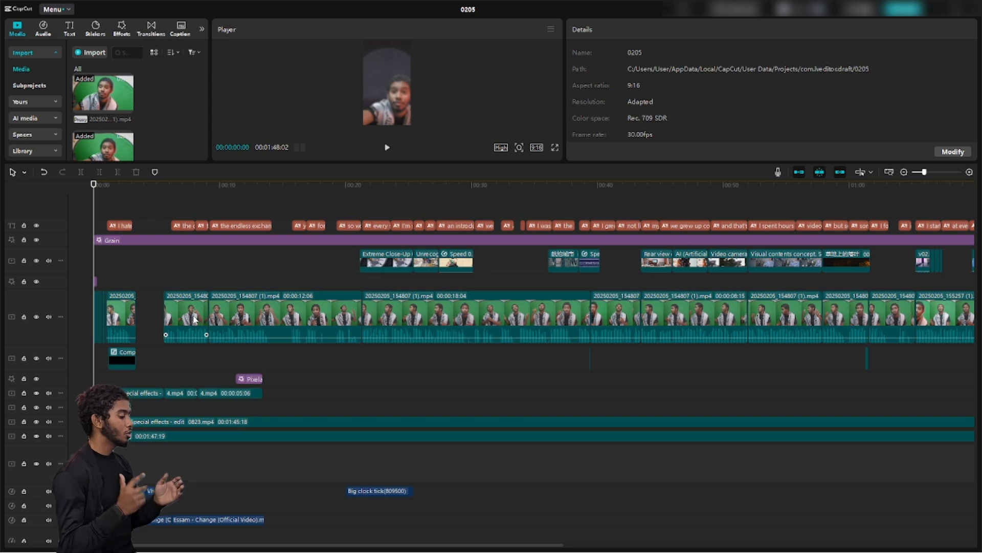
left_click(194, 319)
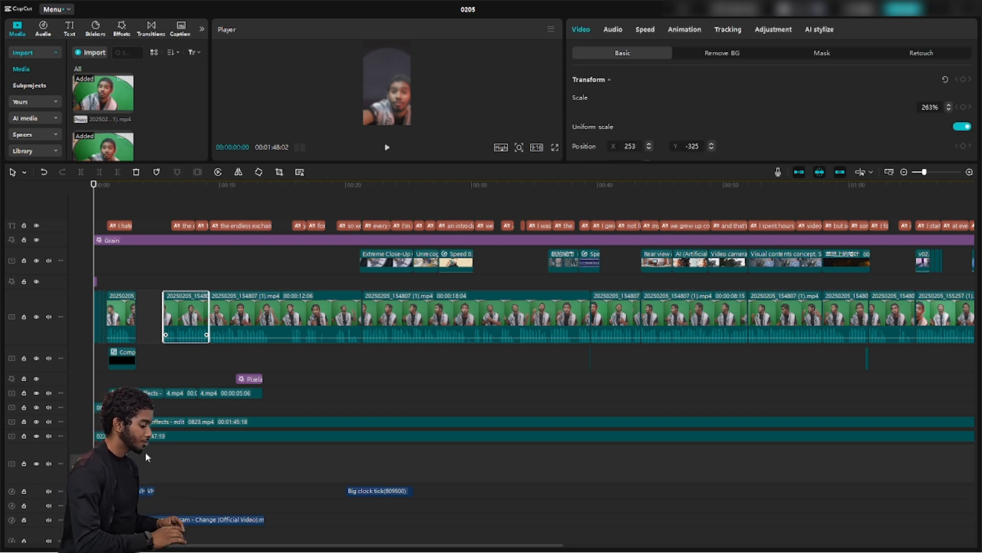
Scroll through the tracks and enlarge the preview by shrinking the timeline
scroll(147, 455, "down", 2)
scroll(147, 455, "down", 1)
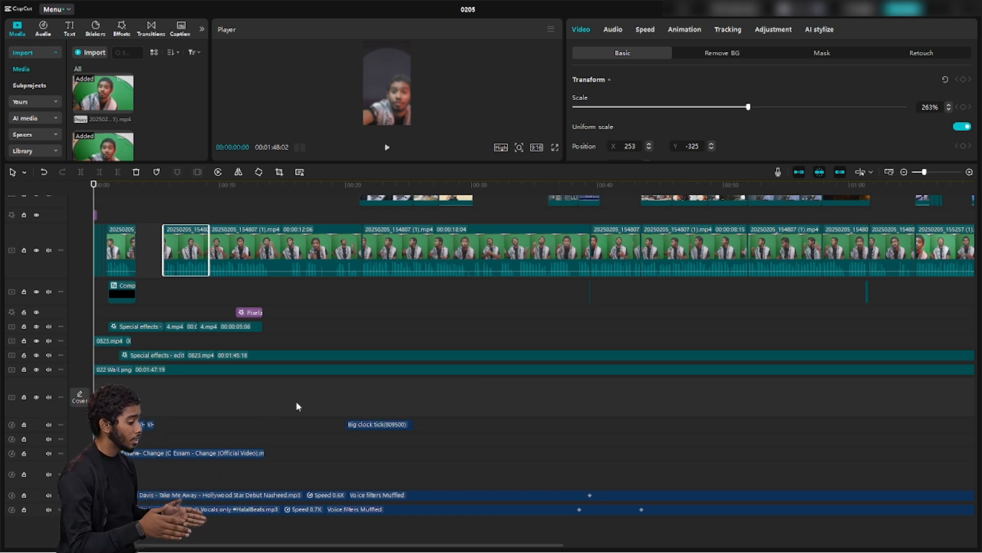
scroll(297, 404, "up", 2)
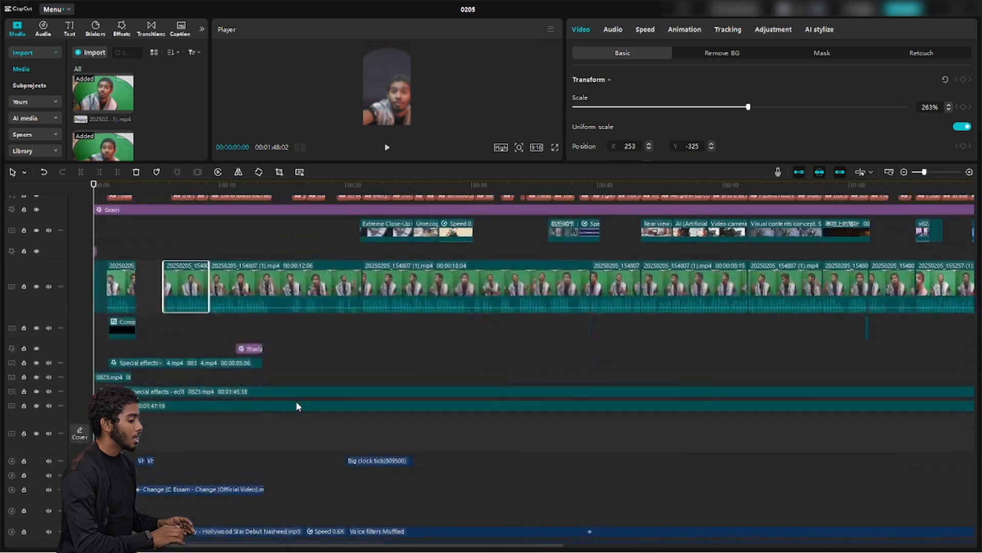
scroll(296, 402, "up", 1)
scroll(295, 401, "down", 2)
scroll(296, 402, "up", 2)
scroll(295, 401, "right", 2)
scroll(296, 401, "left", 2)
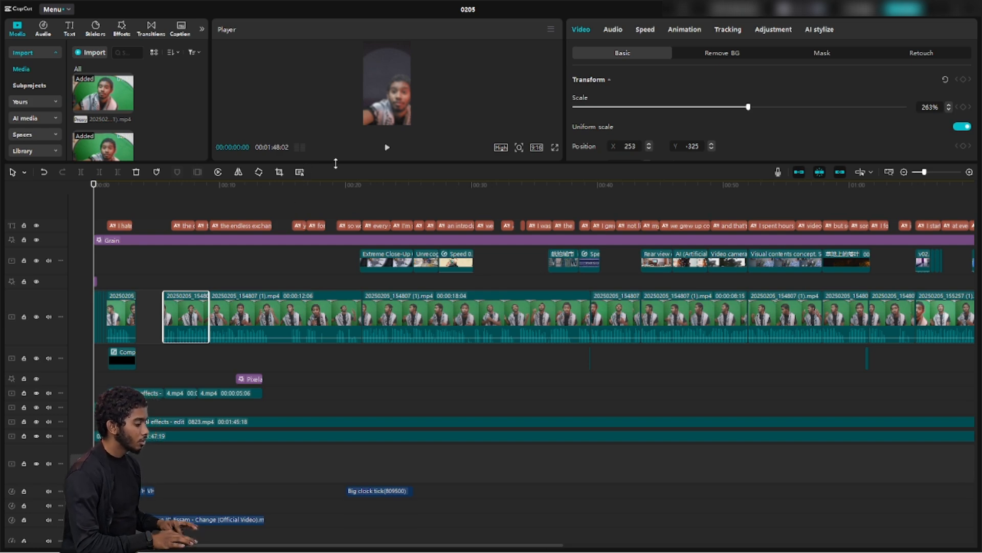
left_click_drag(336, 163, 348, 317)
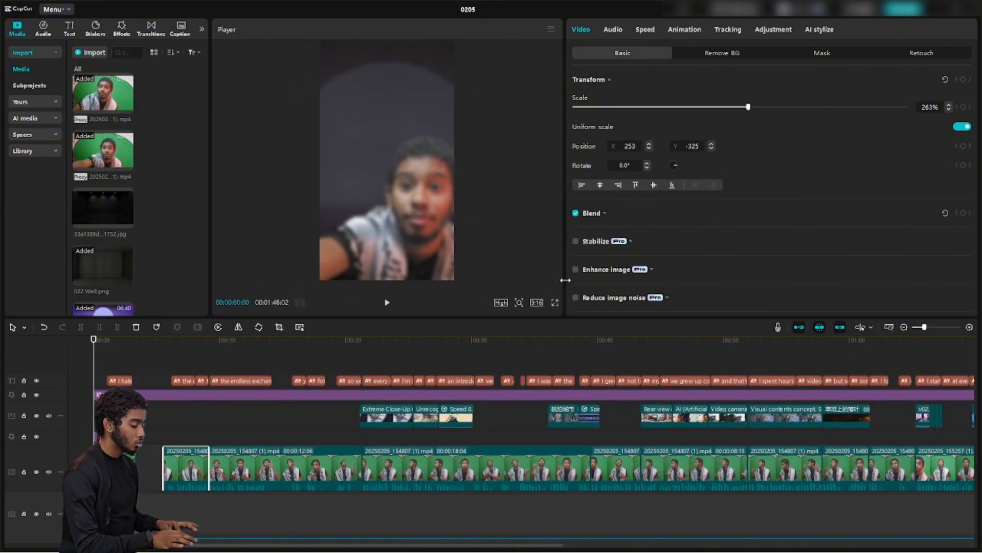
Widen the preview panel at the expense of the properties panel
left_click_drag(565, 282, 666, 293)
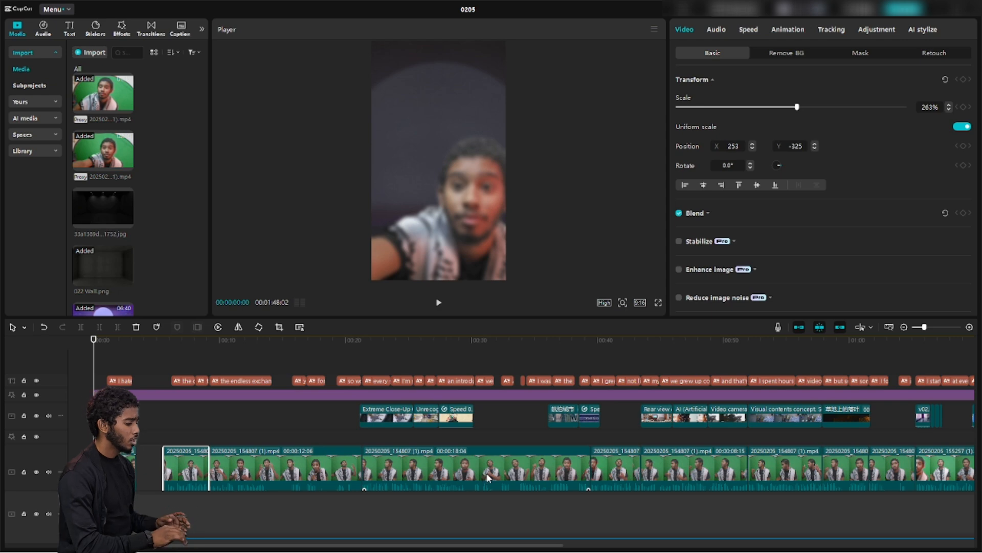
scroll(489, 478, "down", 5)
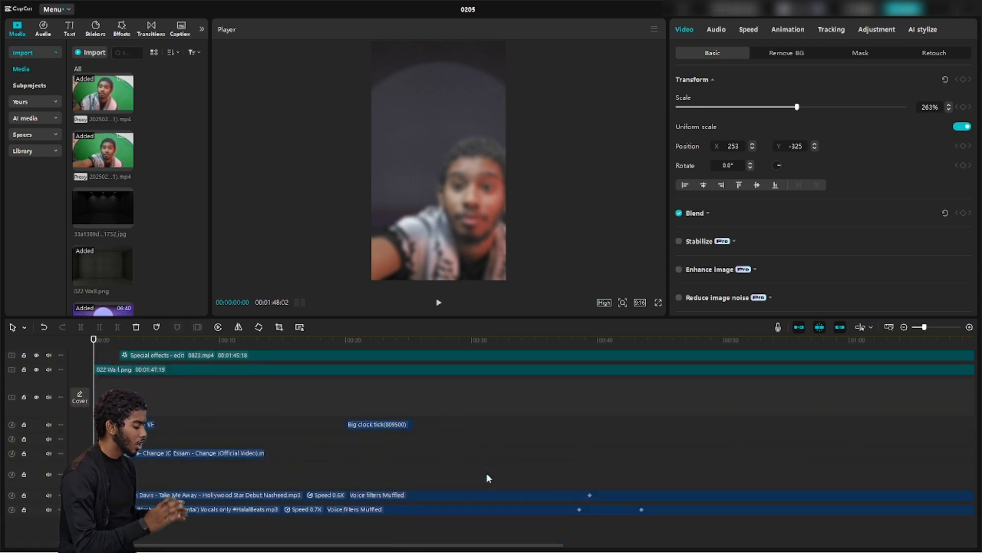
scroll(487, 477, "up", 5)
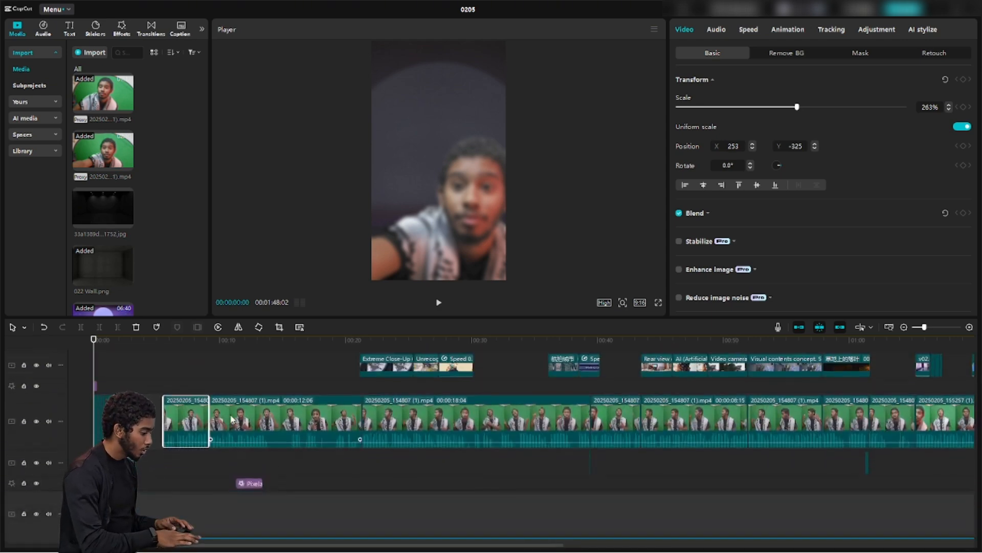
Zoom the timeline in on the opening seconds and play the edit from the beginning
scroll(118, 395, "up", 2, "ctrl")
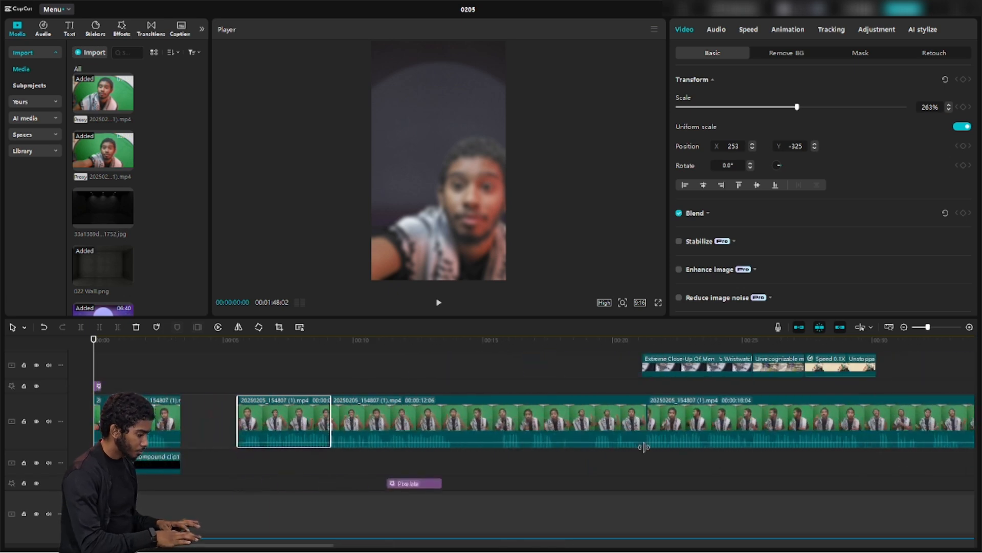
scroll(341, 405, "up", 5, "ctrl")
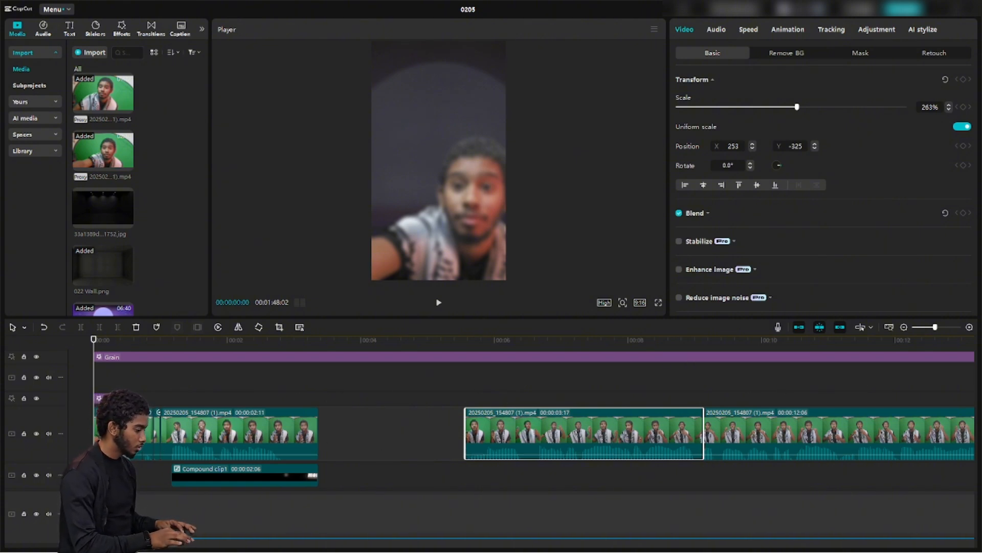
scroll(93, 381, "up", 5)
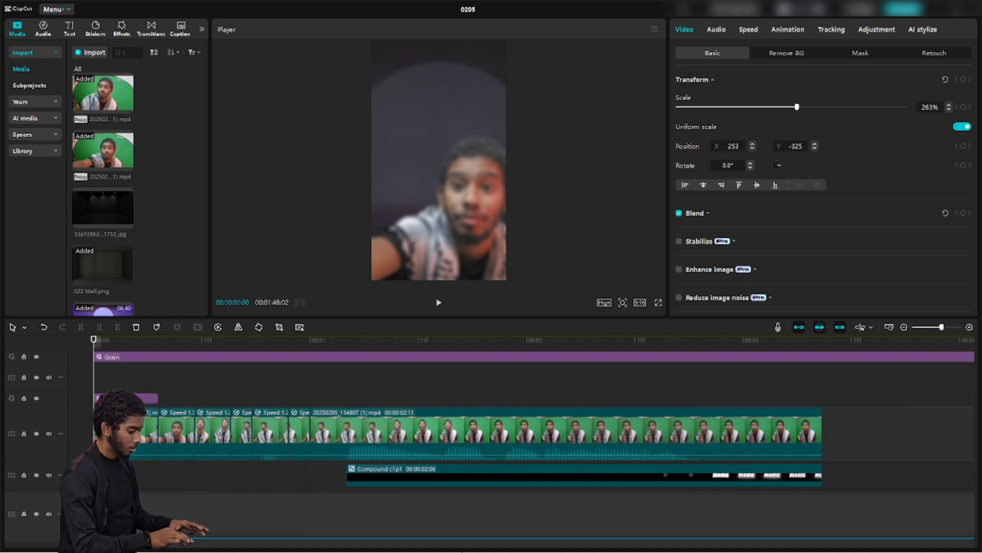
left_click(439, 302)
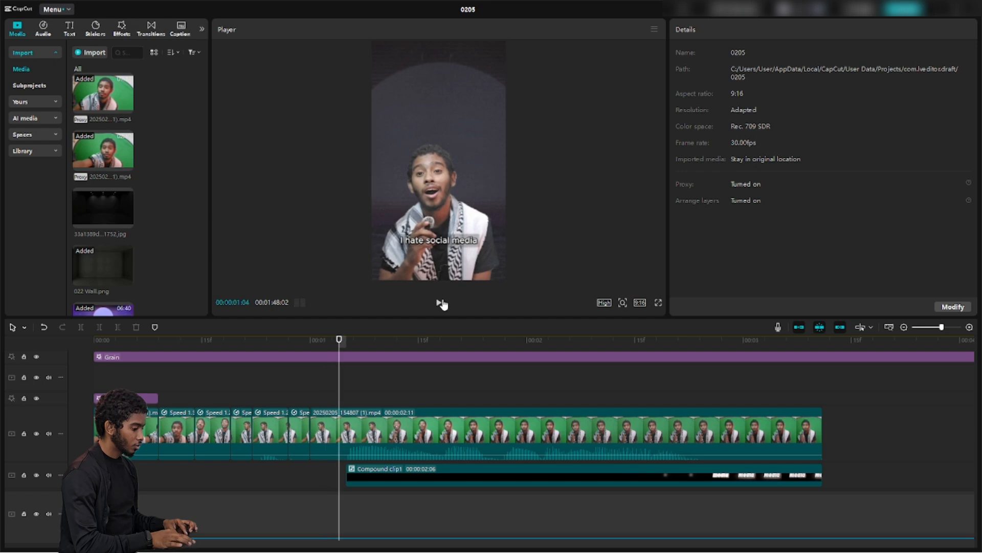
Return the playhead to 00:00:00:26 and select the first main-track clip to show its properties
left_click_drag(339, 385, 82, 397)
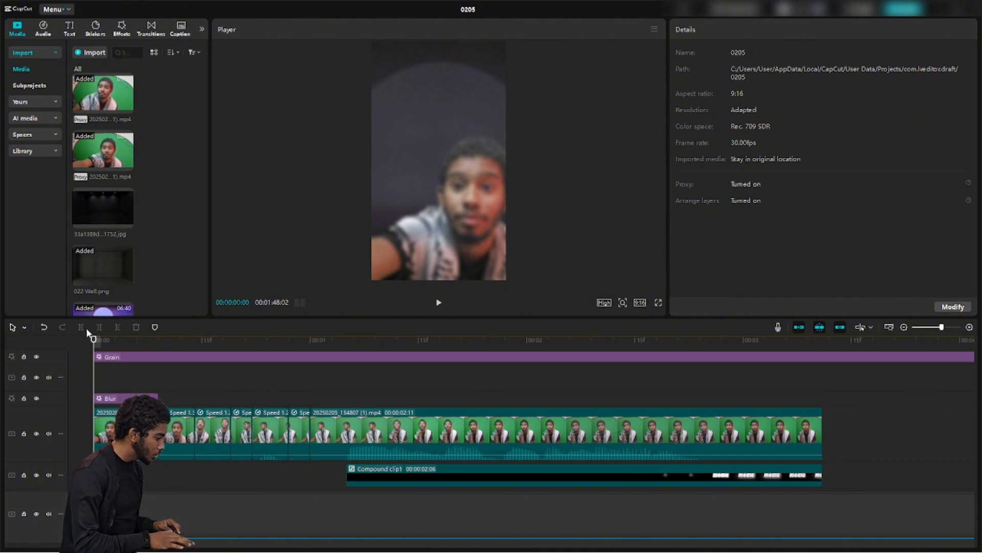
left_click(122, 430)
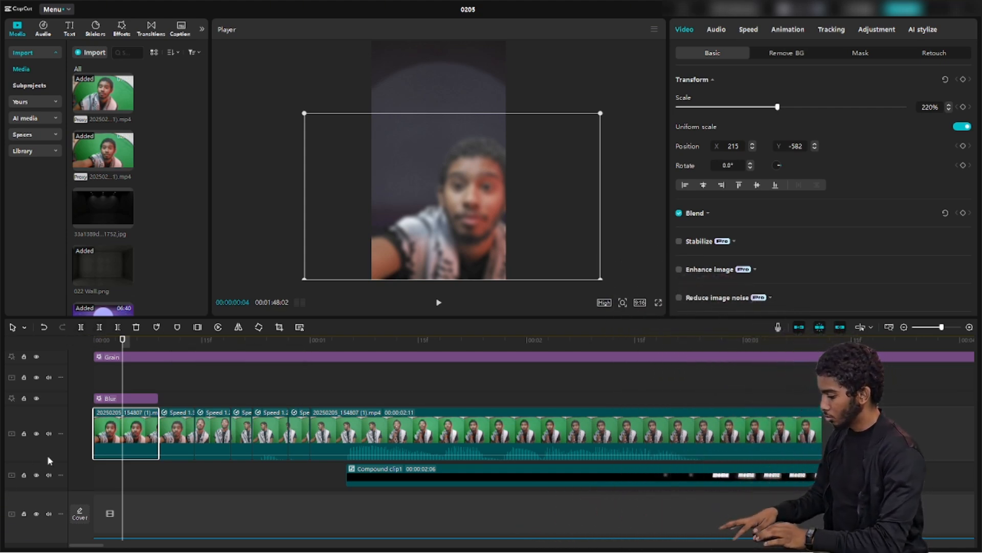
Split the first clip and delete a piece, then undo and trim its end at the current frame
key("ctrl+b")
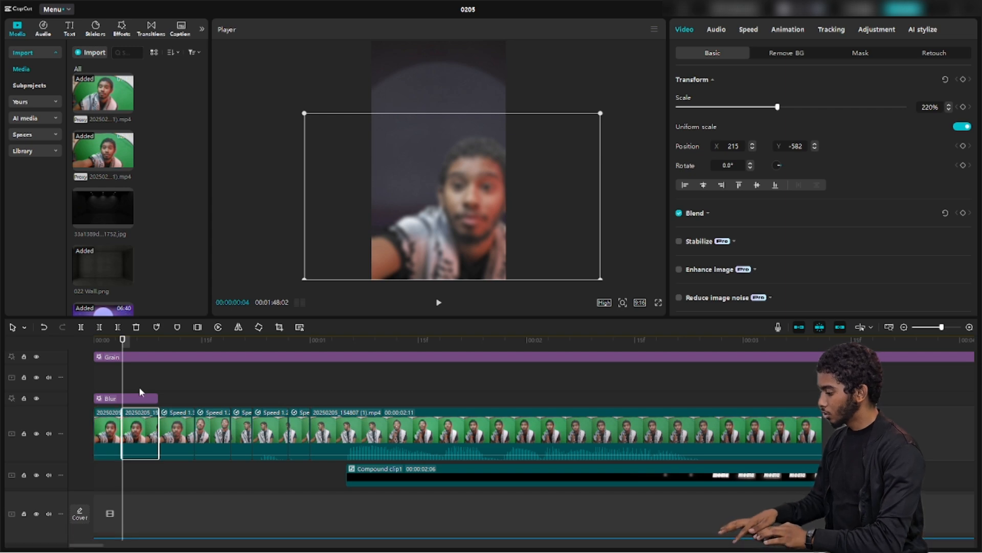
key("Right")
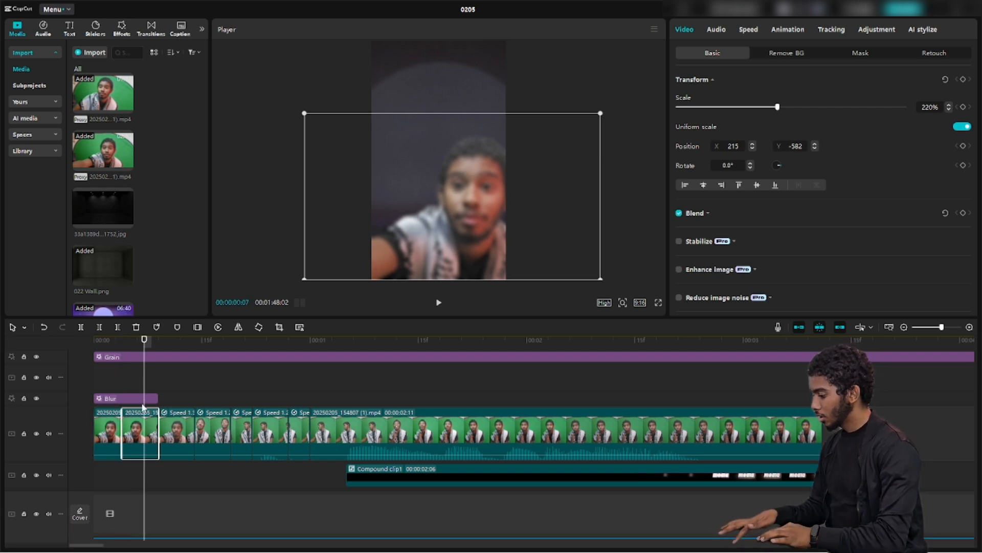
key("Delete")
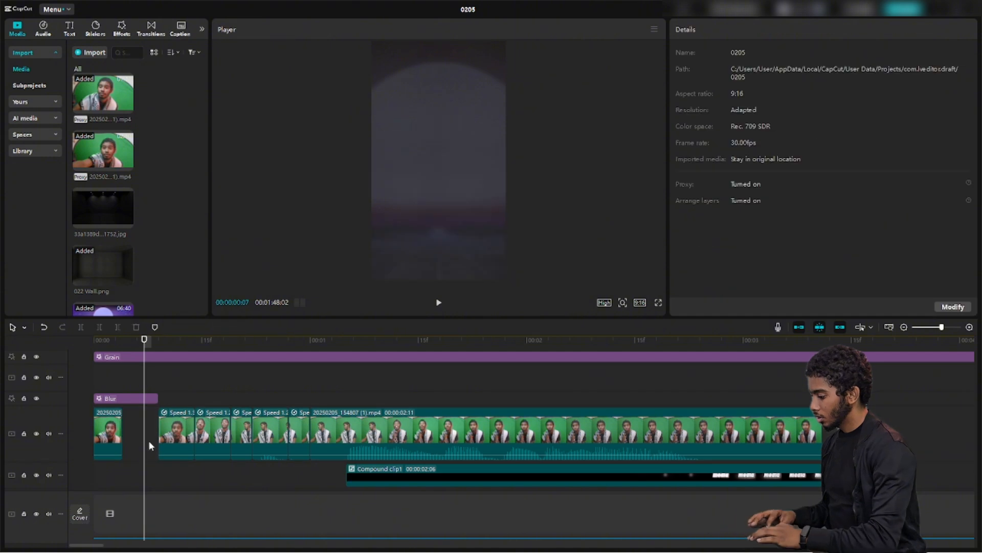
left_click_drag(168, 435, 131, 434)
key("ctrl+z")
key("ctrl+z")
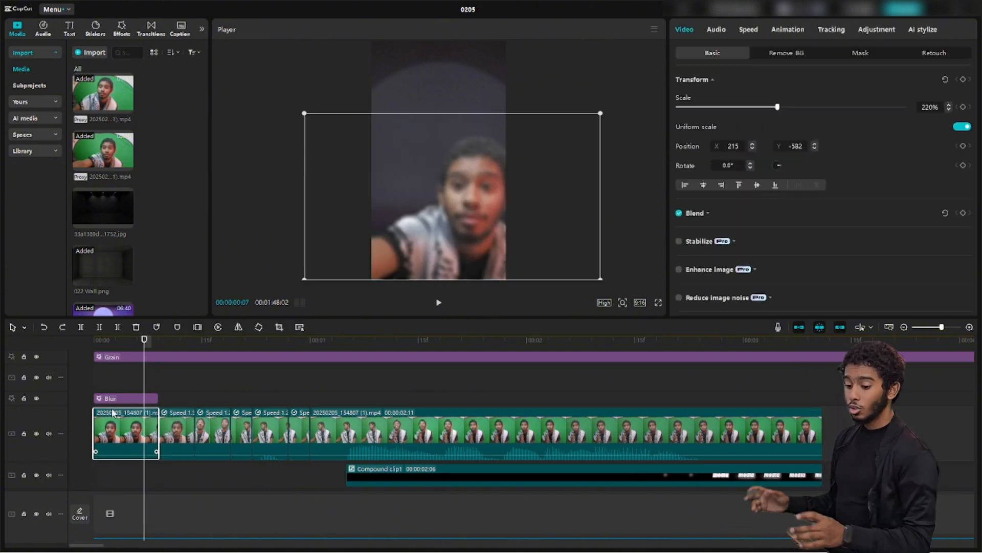
key("w")
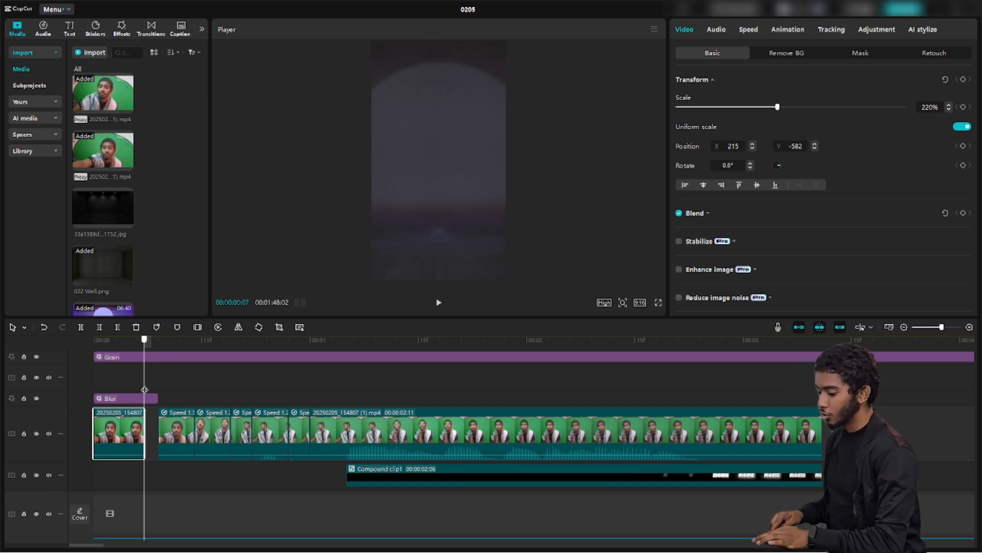
Move to 00:00:01:27, trim the main clip after that frame, then undo the deletion
left_click_drag(144, 389, 507, 402)
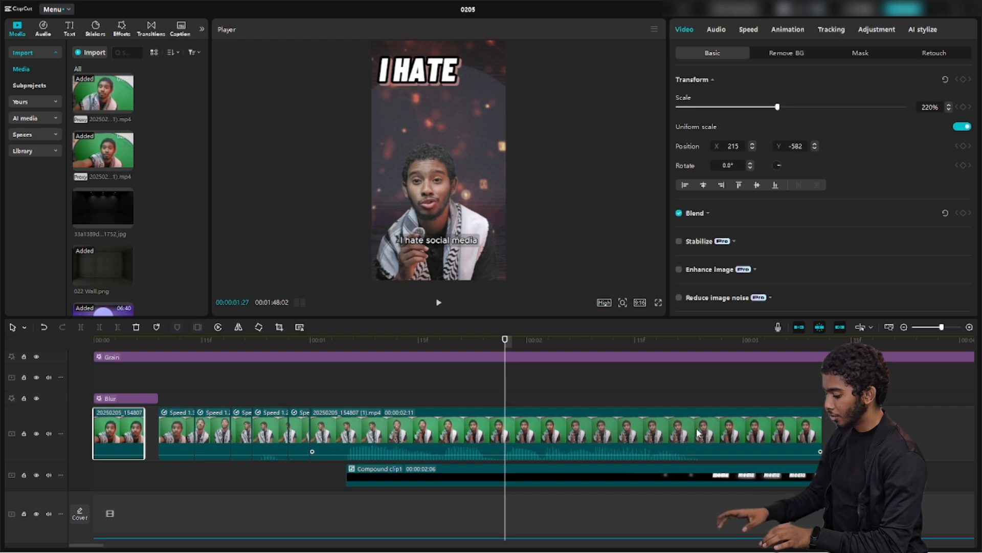
key("w")
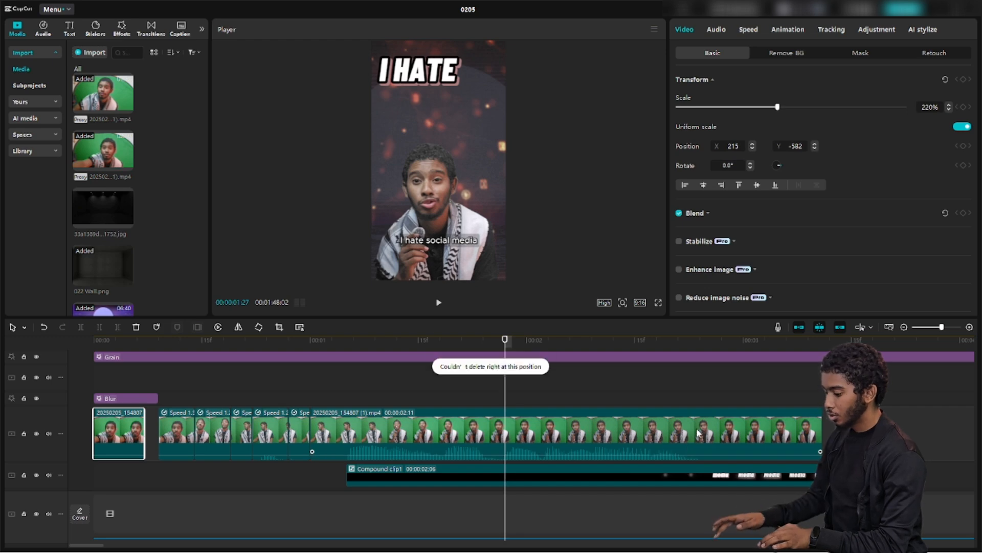
left_click(630, 416)
key("w")
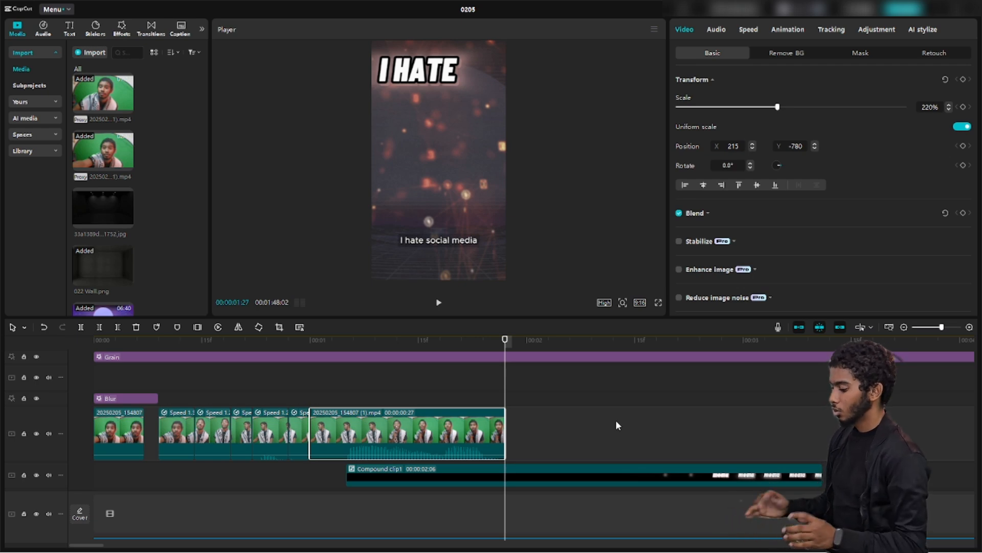
key("ctrl+z")
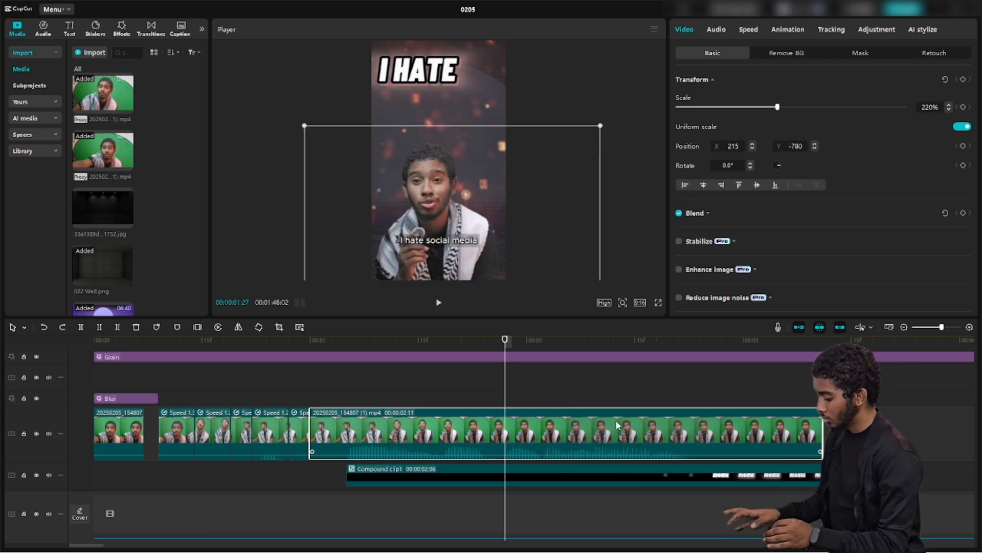
Split the main clip at the playhead and at the social-media title frame, deleting the leftover piece
key("ctrl+b")
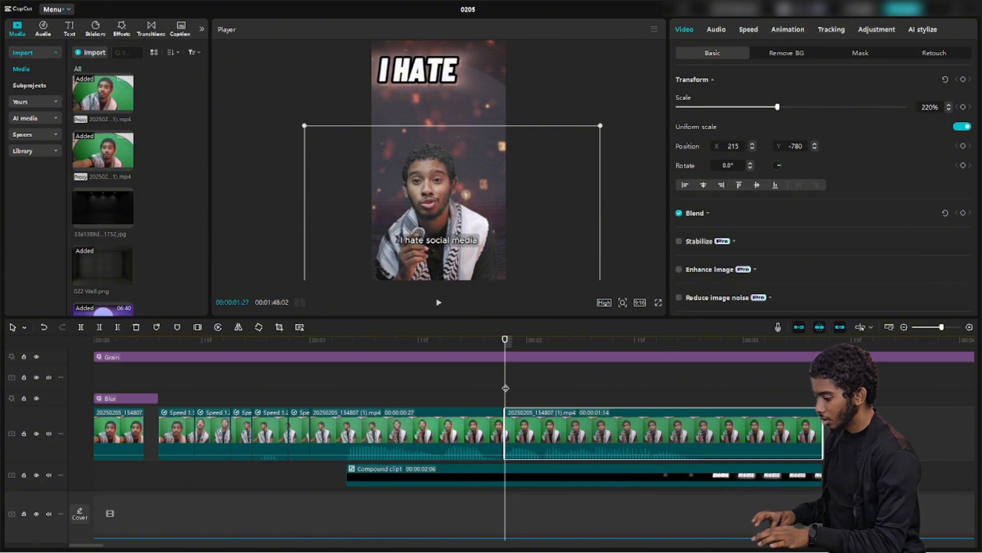
left_click_drag(505, 388, 683, 405)
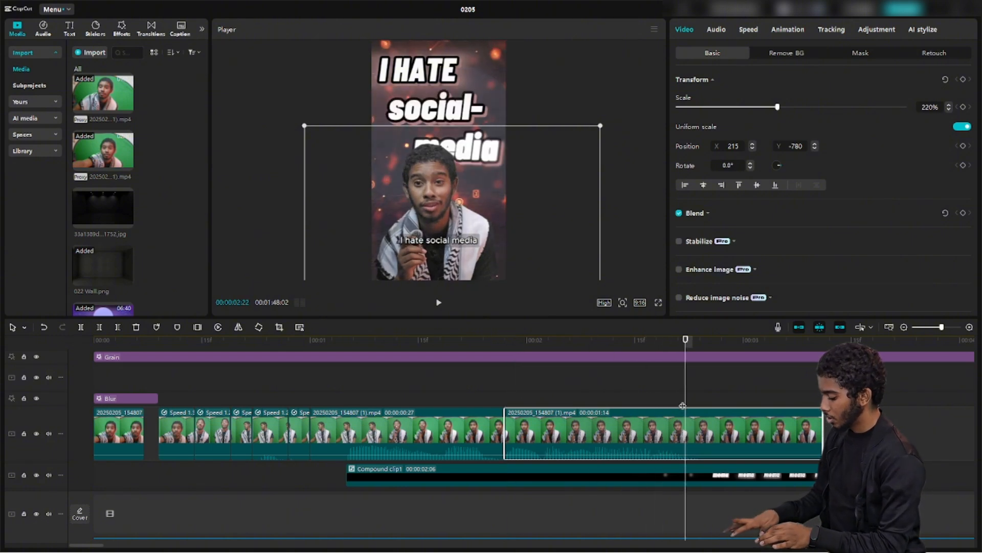
key("ctrl+b")
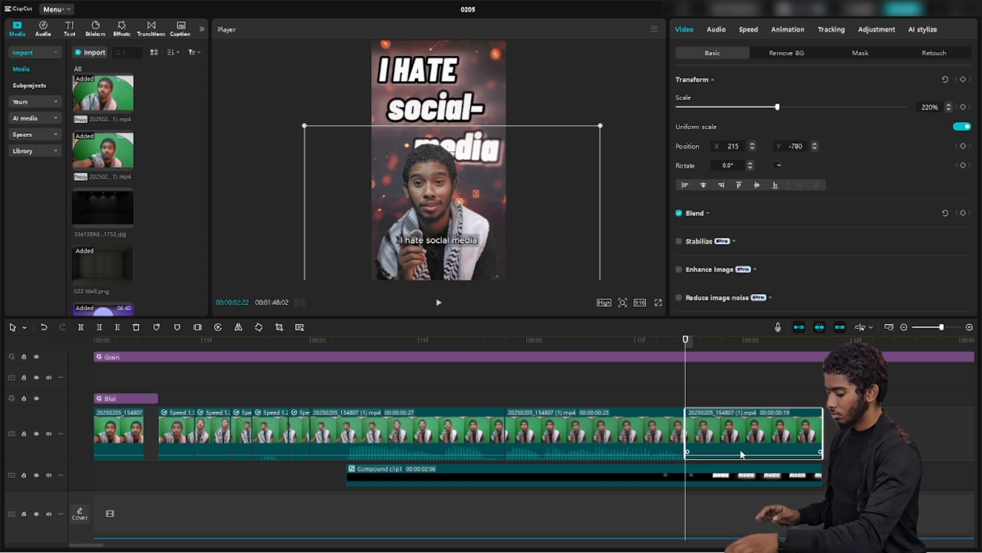
key("Delete")
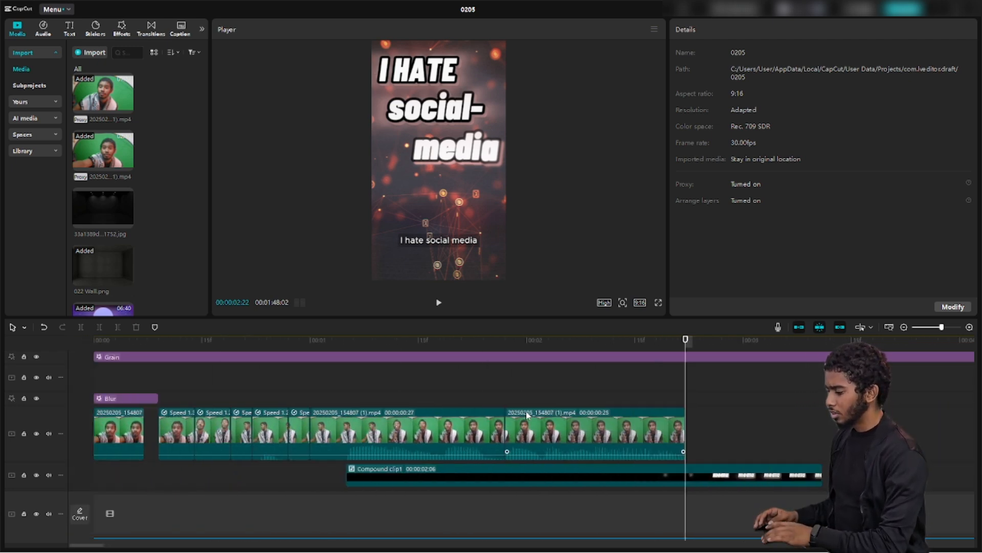
Scroll the timeline to bring the text and effect tracks into view
scroll(526, 413, "down", 2)
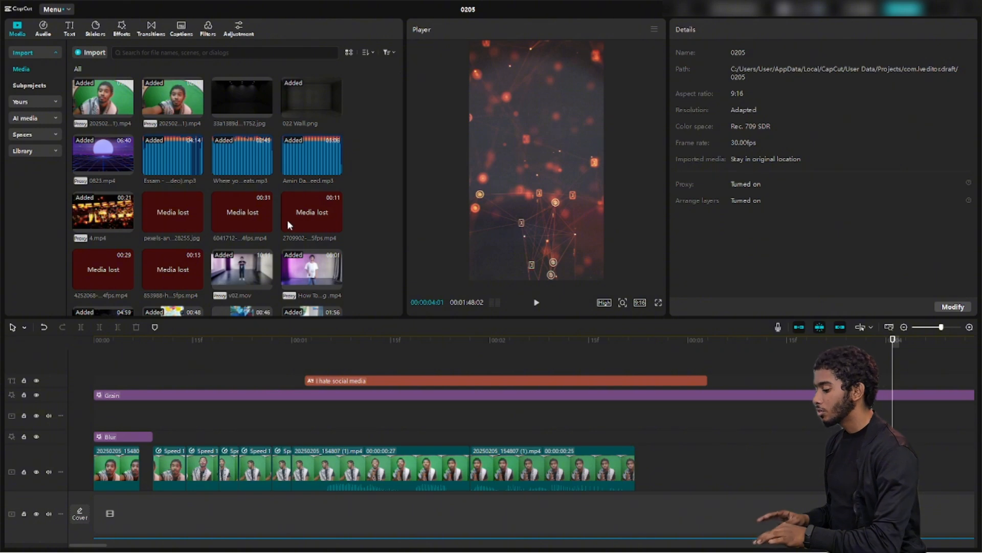
Jump back to the presenter shot and import the 2.mp4 laser video into the media bin
left_click_drag(894, 373, 238, 433)
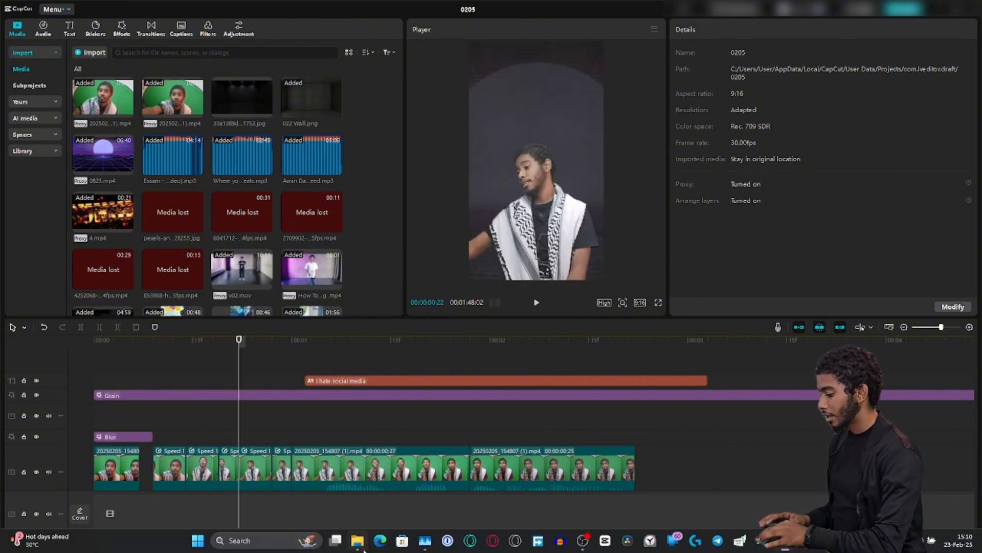
left_click(357, 541)
left_click_drag(499, 269, 141, 245)
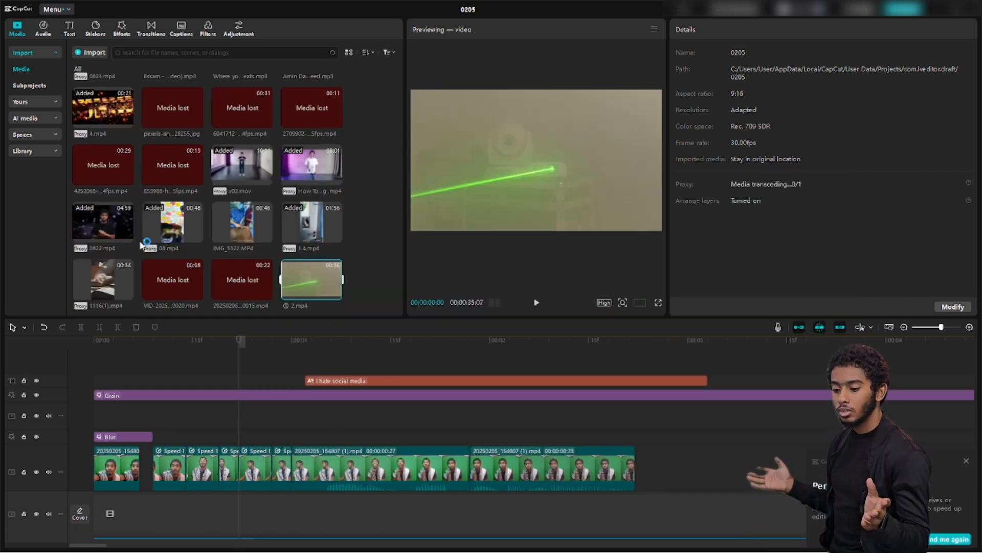
Preview the dark room background image in the player, then bring up the music library
scroll(141, 245, "up", 3)
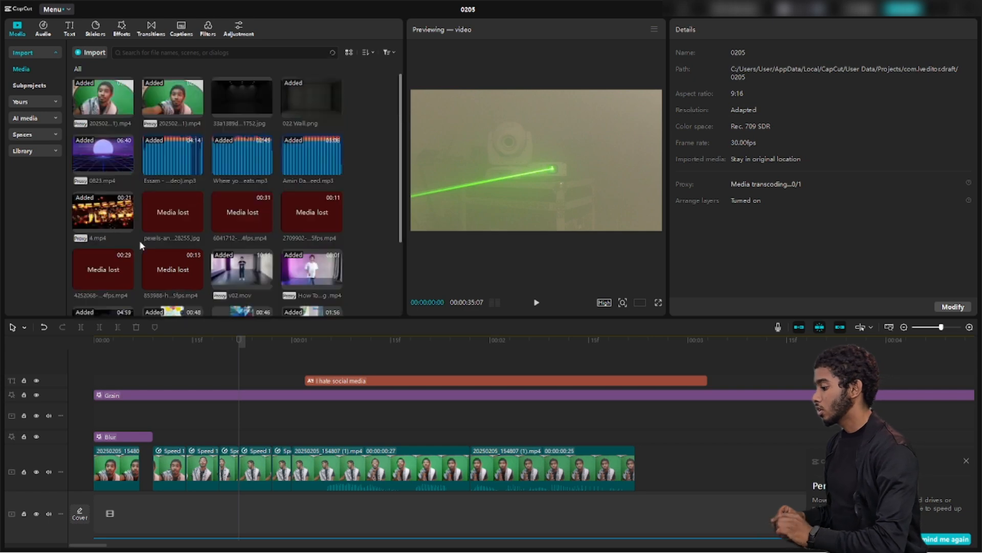
left_click(167, 93)
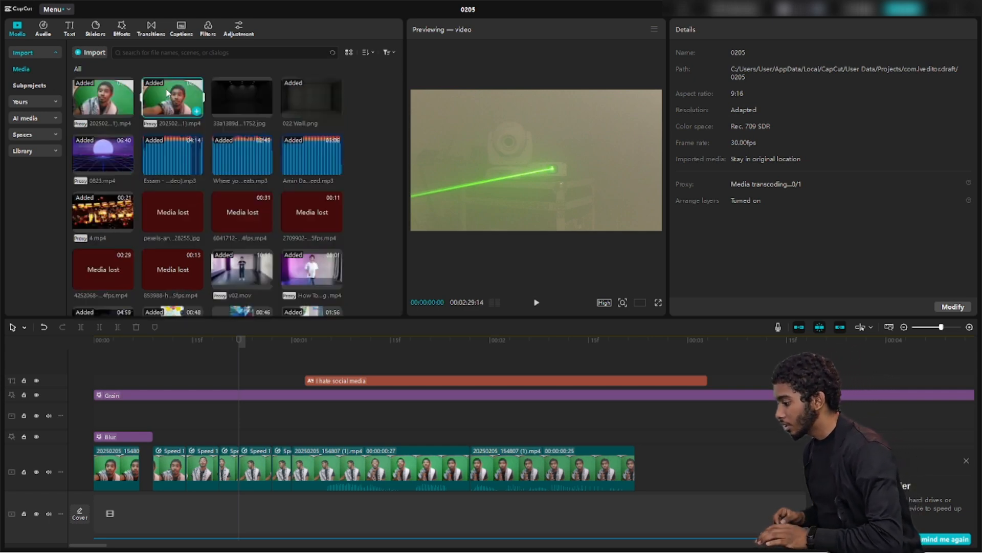
left_click(243, 99)
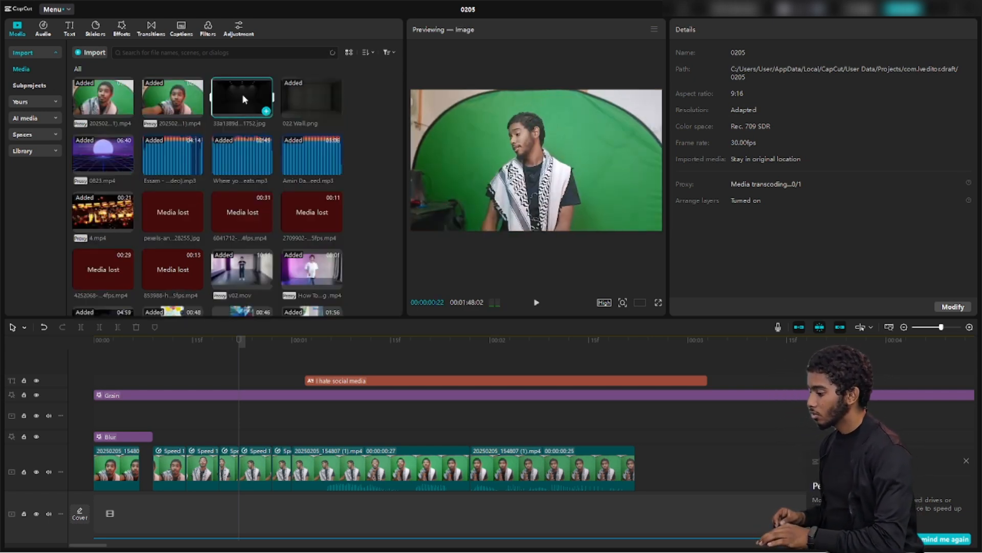
left_click(358, 140)
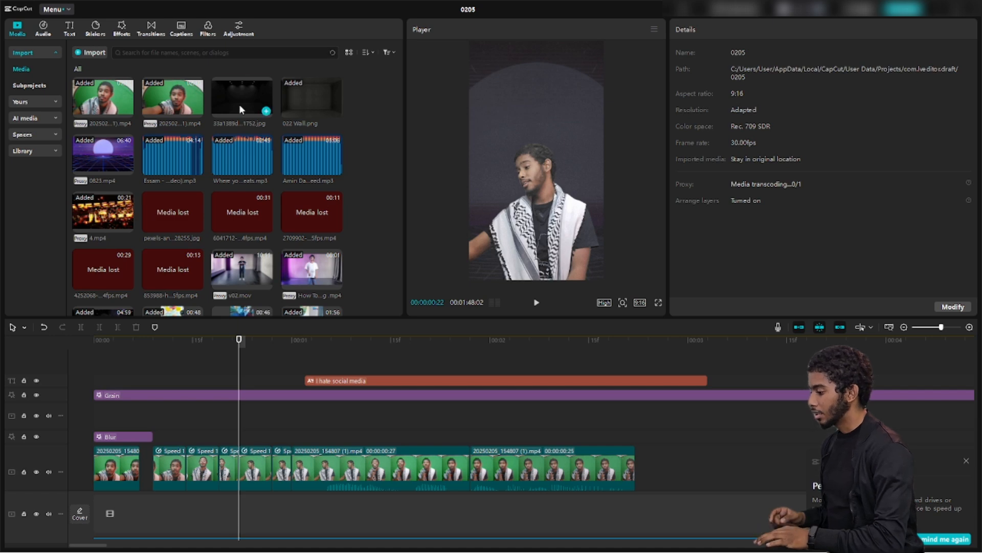
left_click(239, 104)
left_click(364, 134)
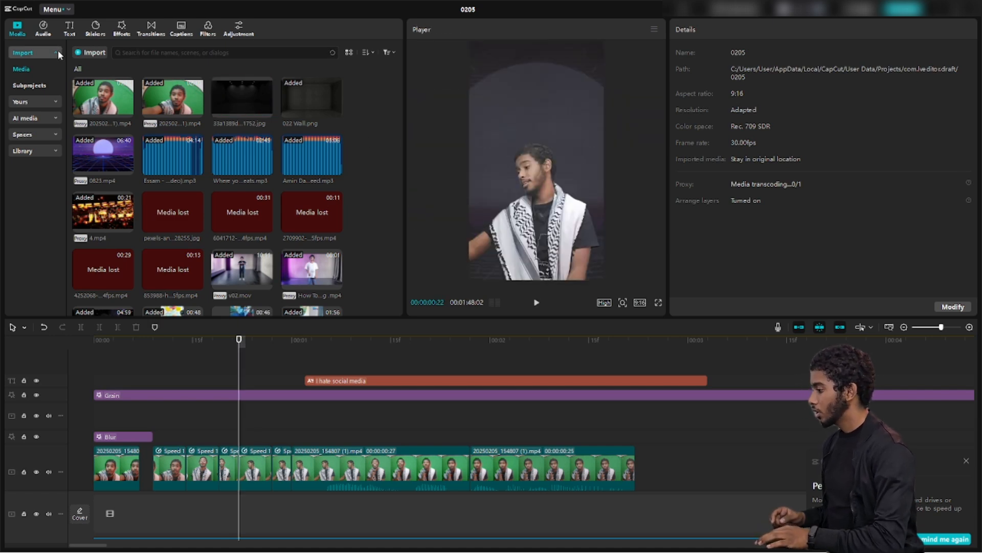
left_click(48, 29)
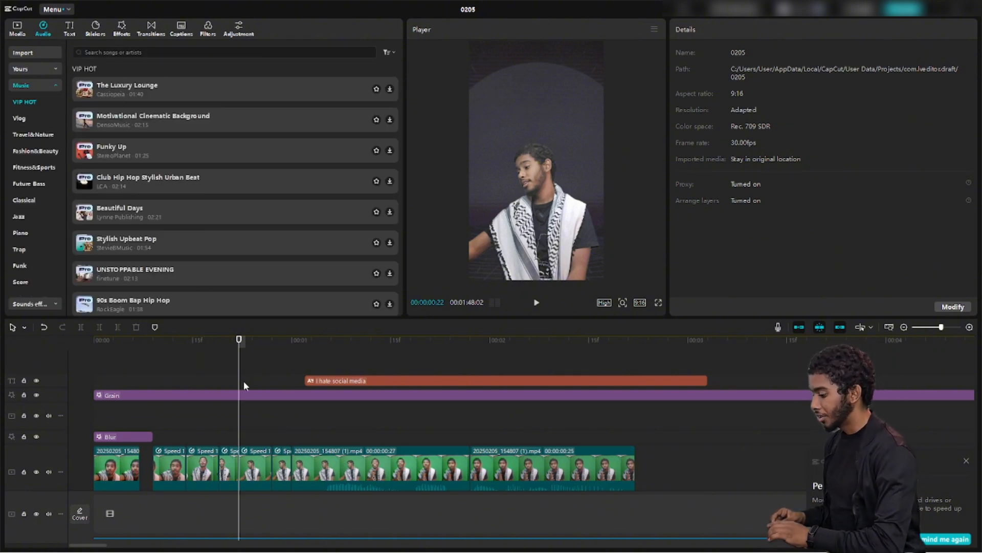
Scroll the timeline down to show the background image and both slowed nasheed audio tracks
scroll(244, 385, "down", 3)
scroll(243, 384, "down", 5, "ctrl")
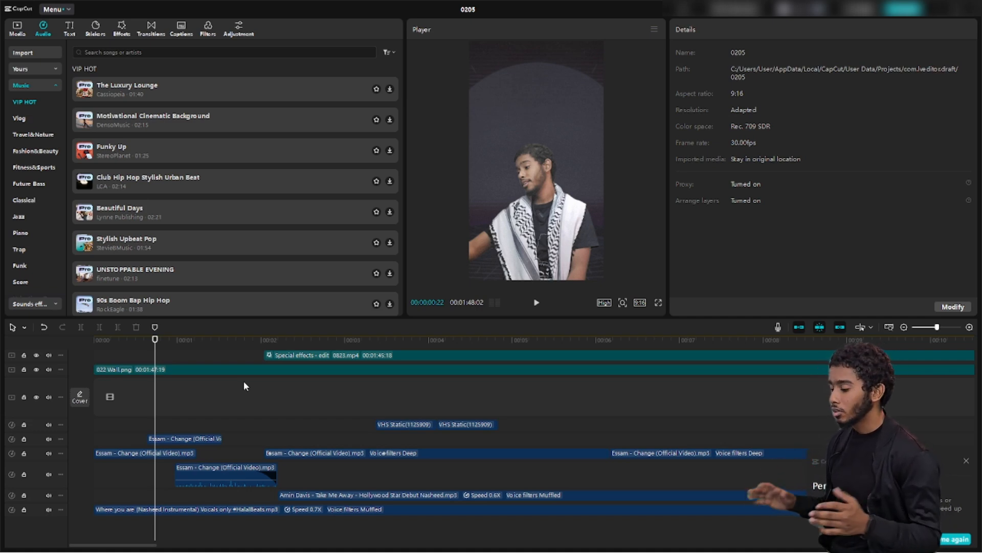
scroll(244, 381, "down", 5)
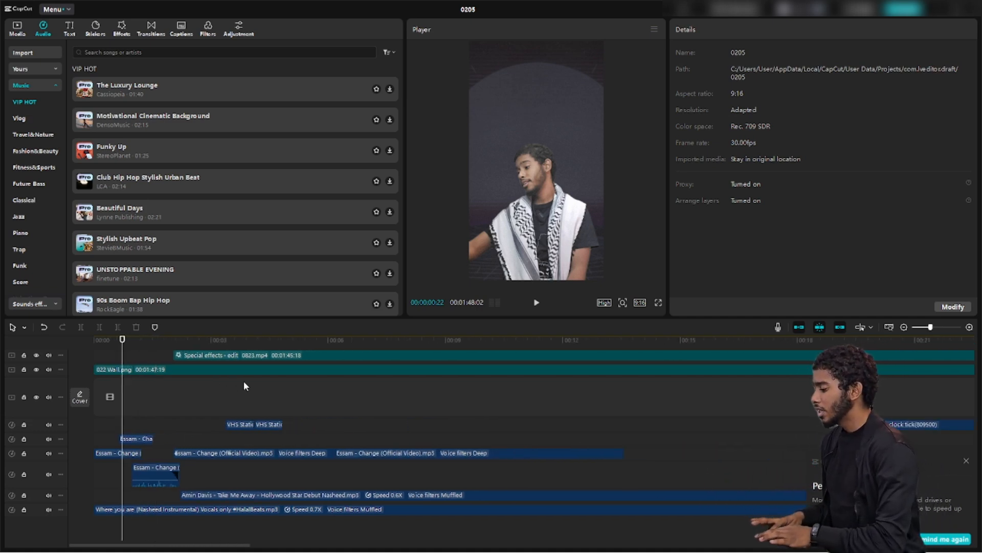
scroll(244, 381, "down", 3)
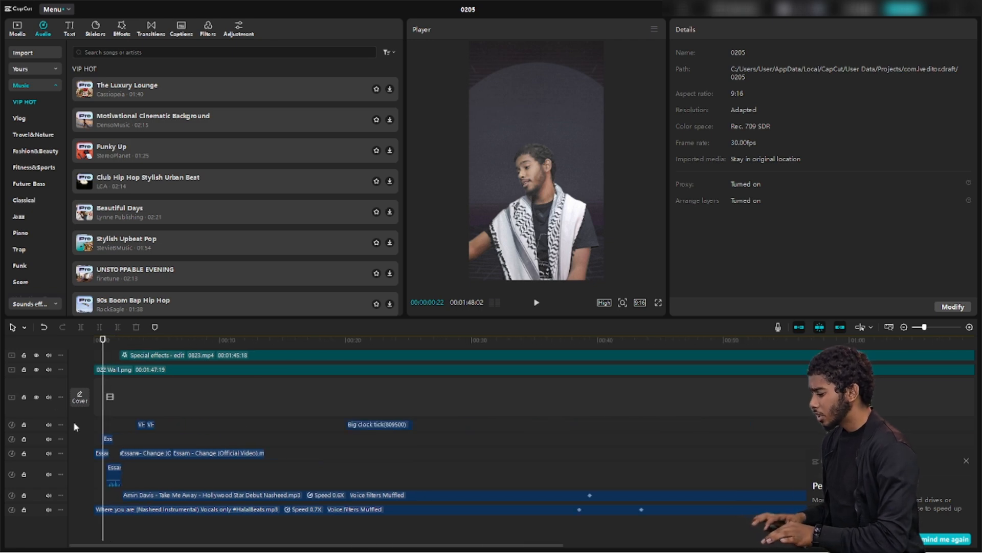
scroll(292, 415, "down", 4)
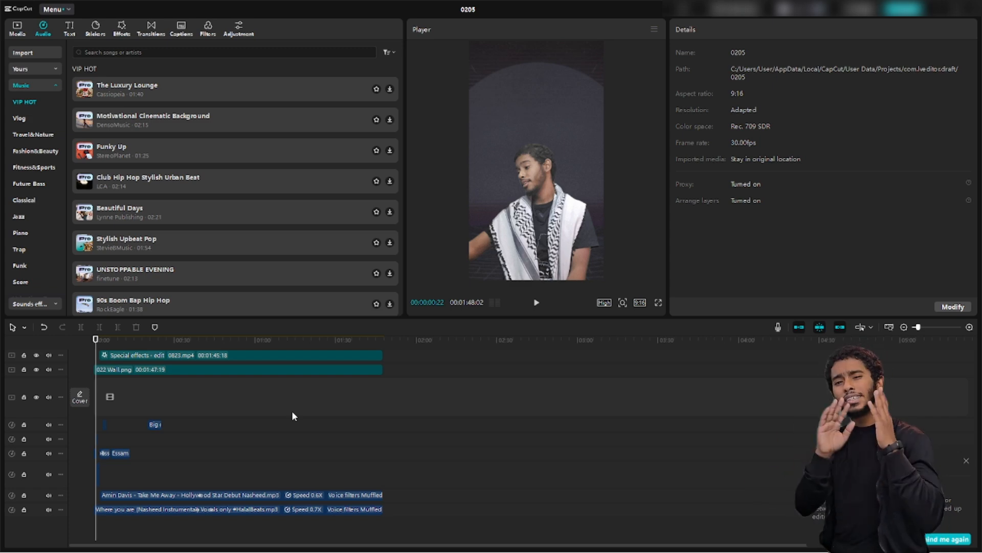
Zoom the timeline back in and select the 022 Wall.png background clip
key("ctrl+equal")
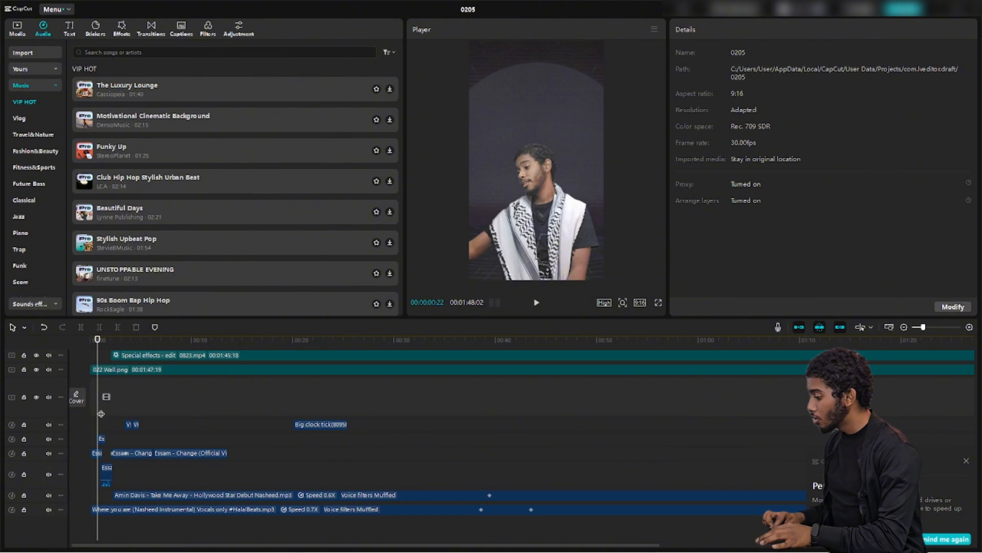
left_click(104, 371)
scroll(168, 399, "up", 5)
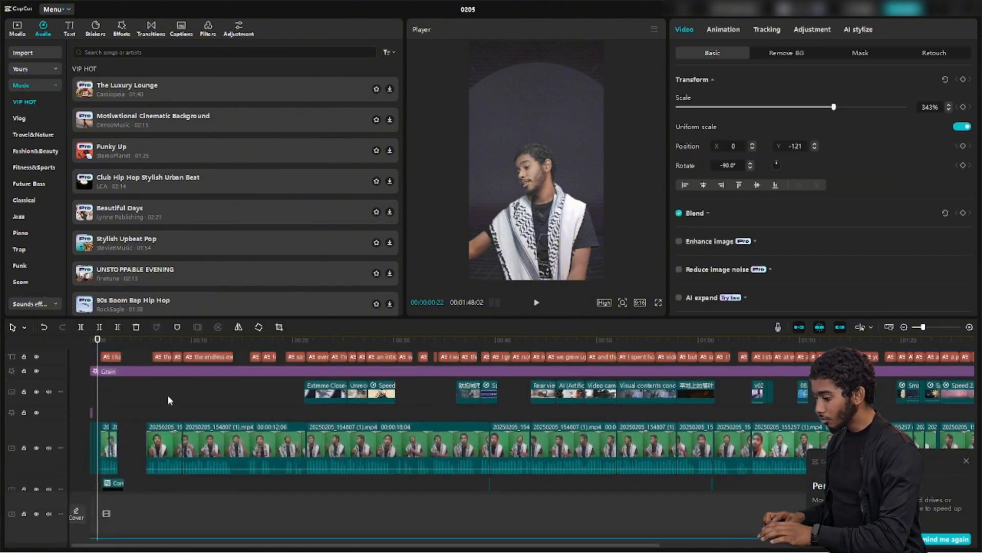
Scrub to and play the clock close-up, then mute the main video track's audio
left_click_drag(98, 397, 321, 408)
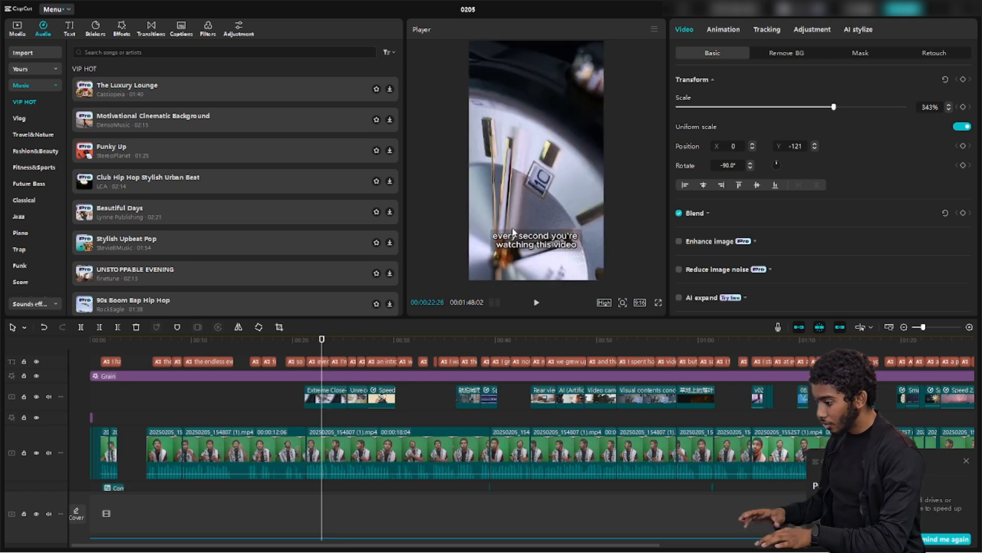
key("space")
key("space")
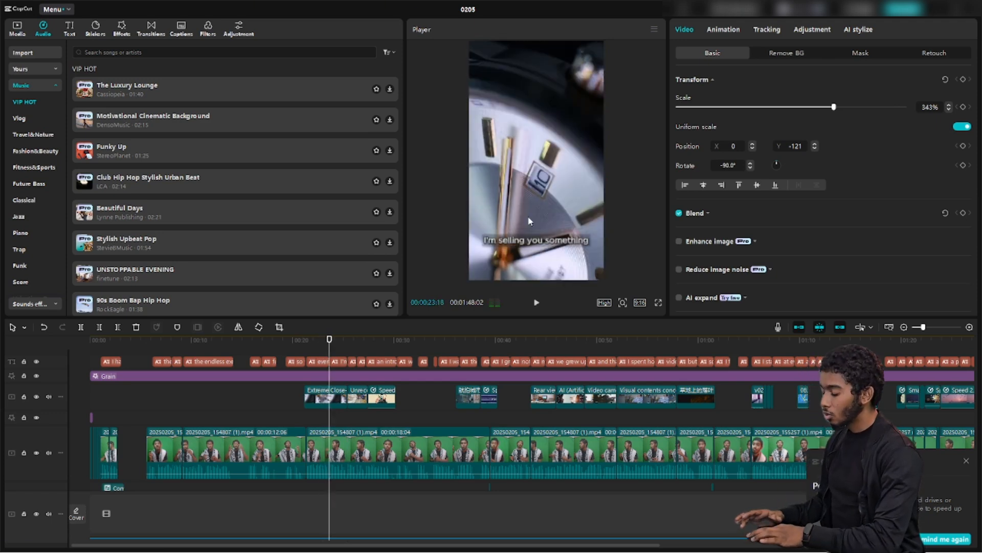
left_click(49, 453)
scroll(197, 415, "down", 5)
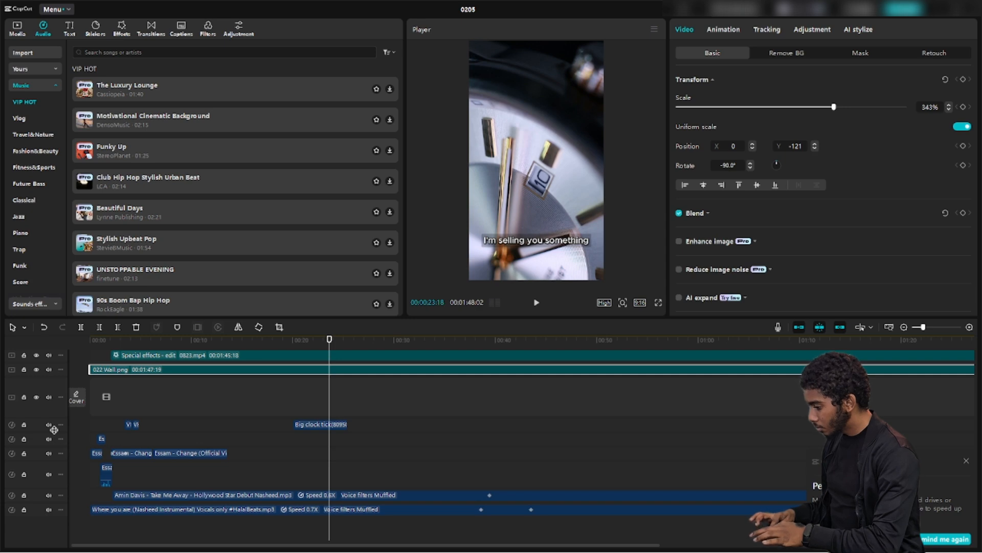
Enlarge the Big clock tick track and browse the sound effects and music categories
left_click_drag(54, 430, 53, 467)
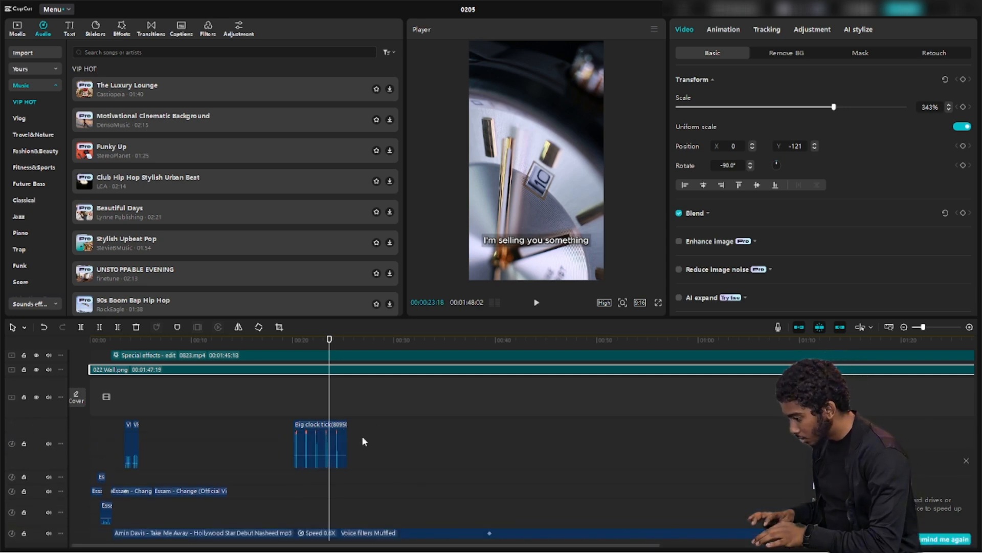
scroll(362, 435, "up", 3)
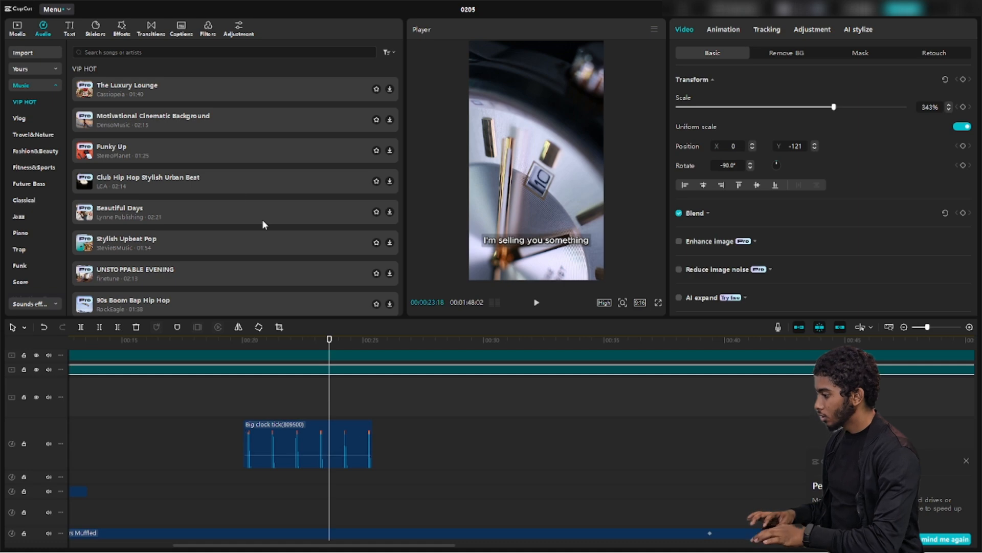
left_click(94, 52)
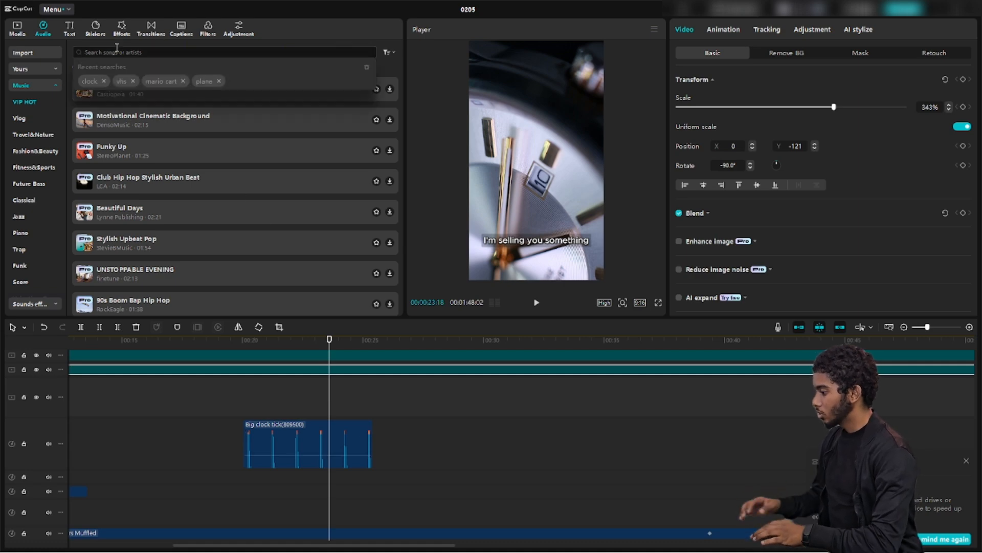
left_click(88, 80)
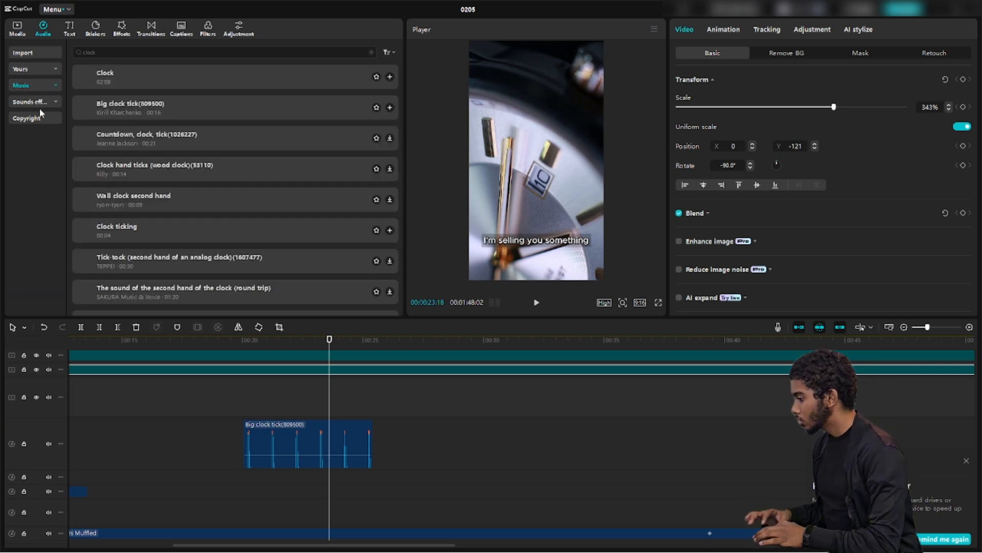
left_click(37, 102)
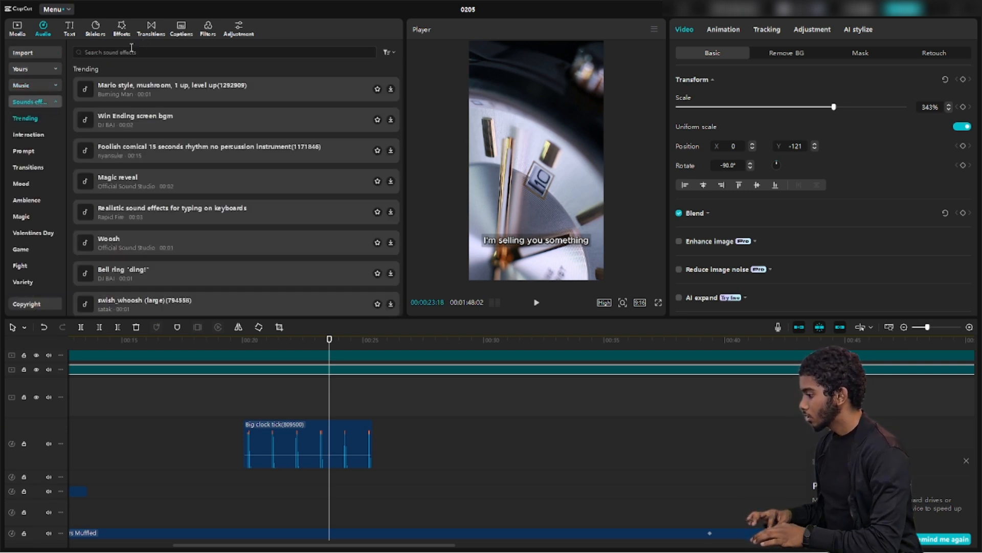
left_click(132, 51)
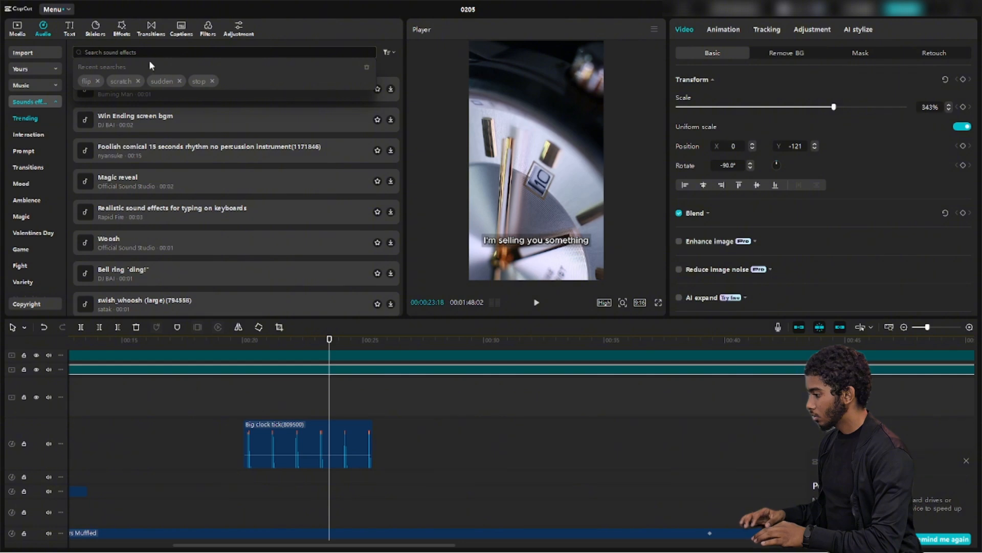
left_click(25, 90)
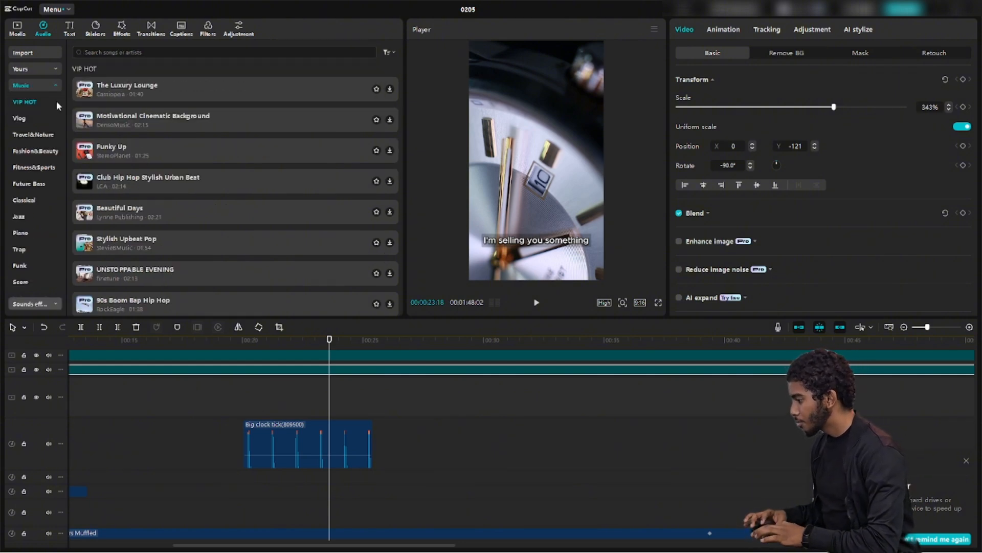
left_click(31, 82)
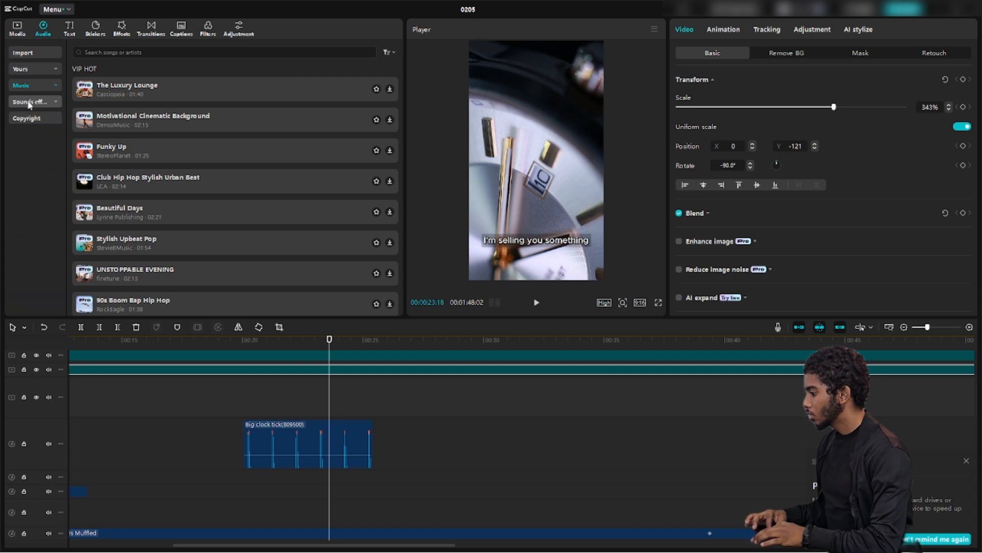
left_click(29, 102)
Search the sound effects library for clock sounds
left_click(142, 51)
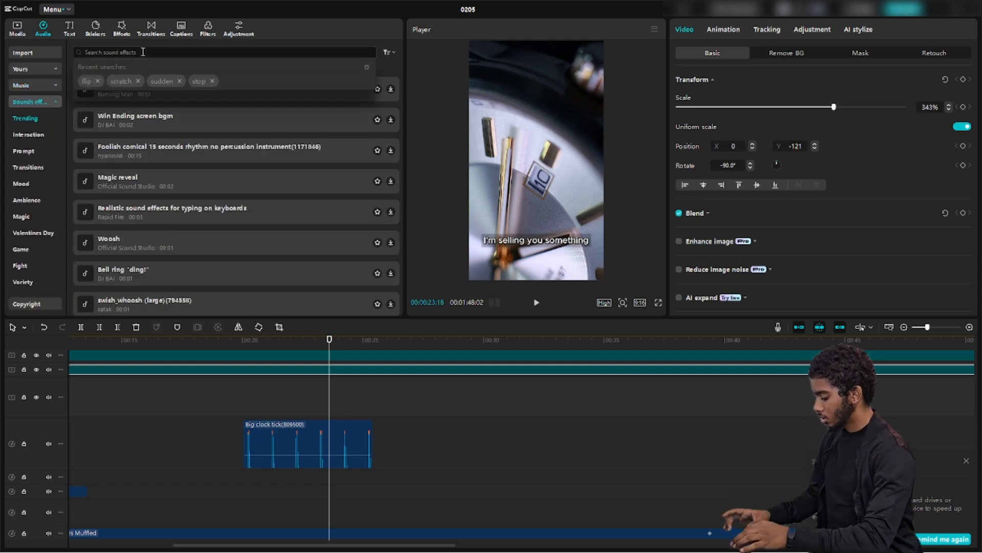
type("cloc")
type("k")
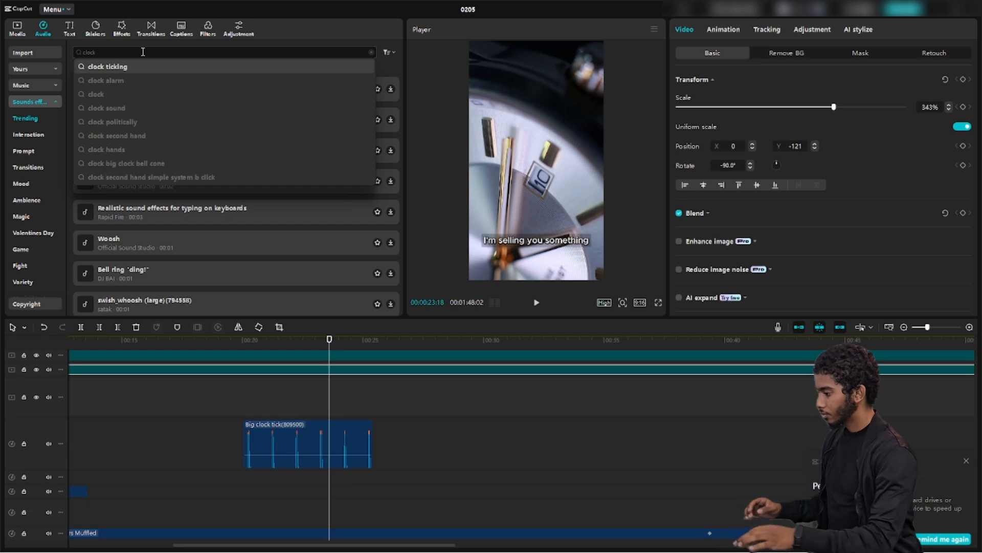
key("Return")
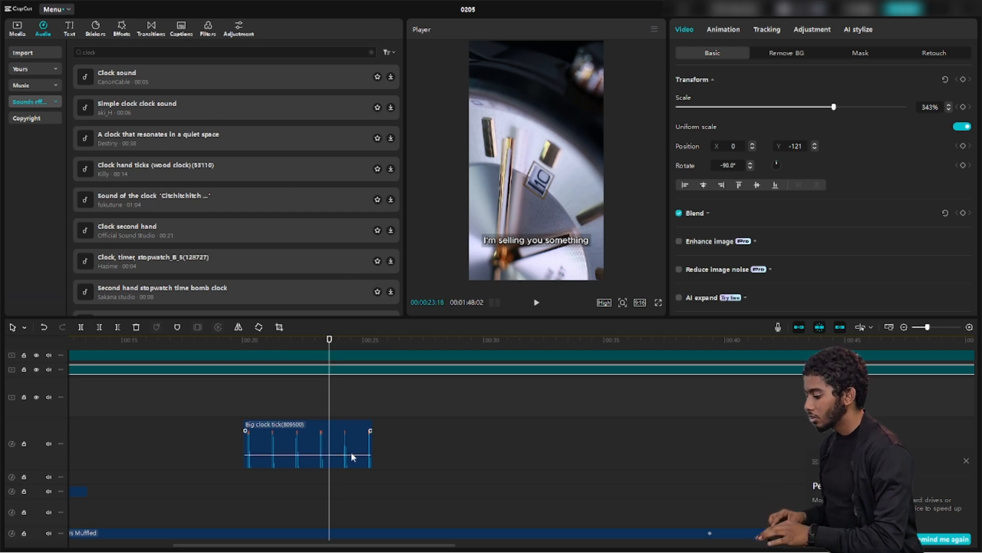
Scrub back to 00:20:01 before the clock ticks and play that part of the edit
scroll(331, 400, "up", 3)
scroll(332, 400, "down", 5)
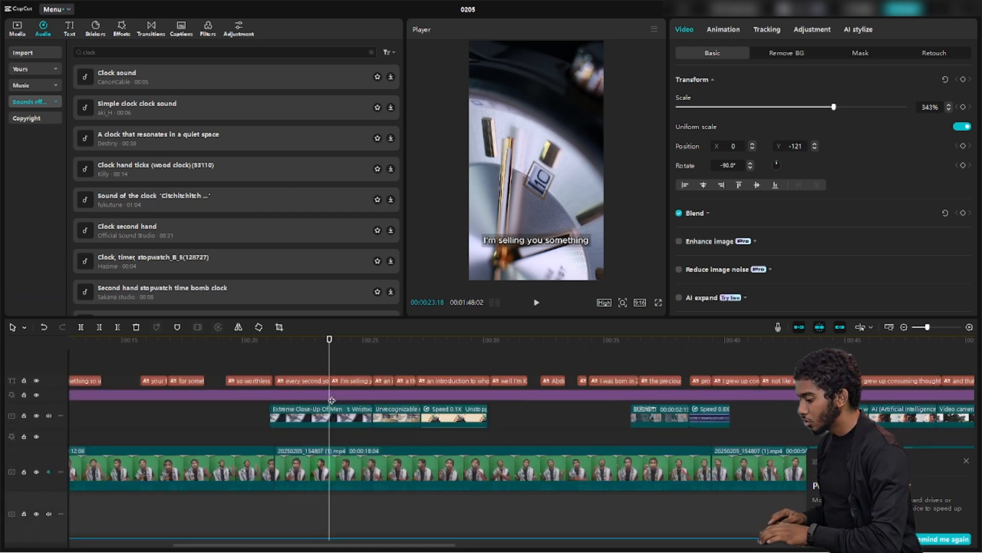
left_click(318, 408)
left_click_drag(285, 408, 246, 408)
key("space")
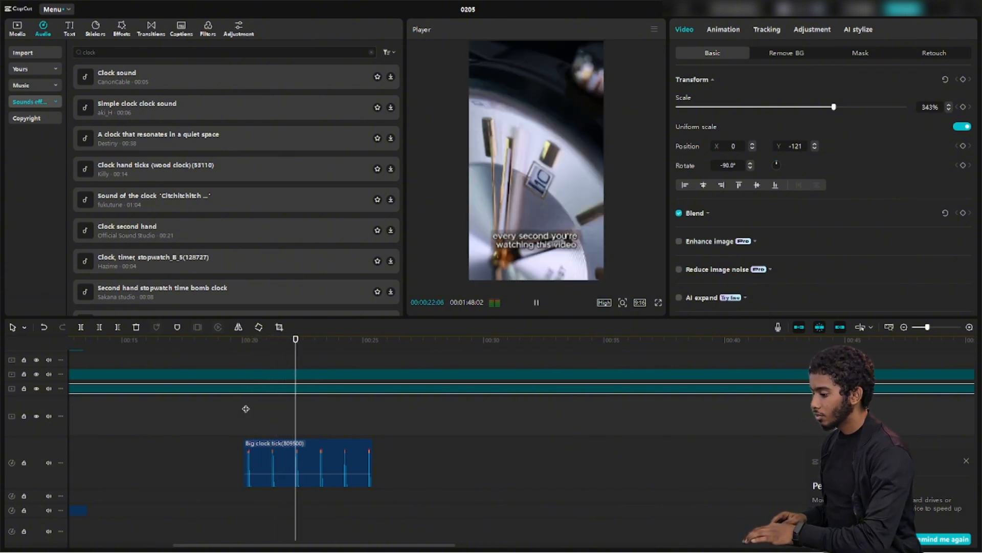
key("space")
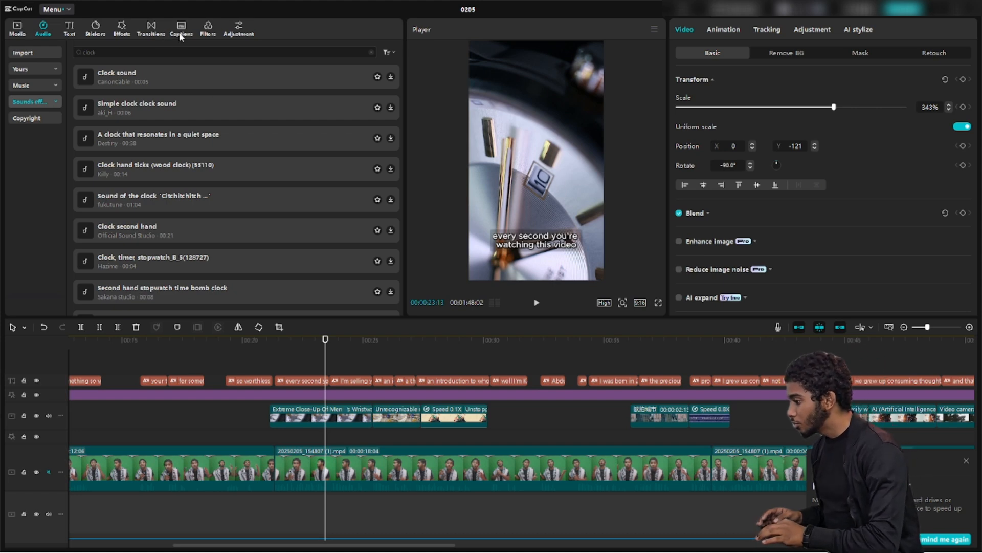
Search the Media stock library for 'clock' video clips
left_click(18, 32)
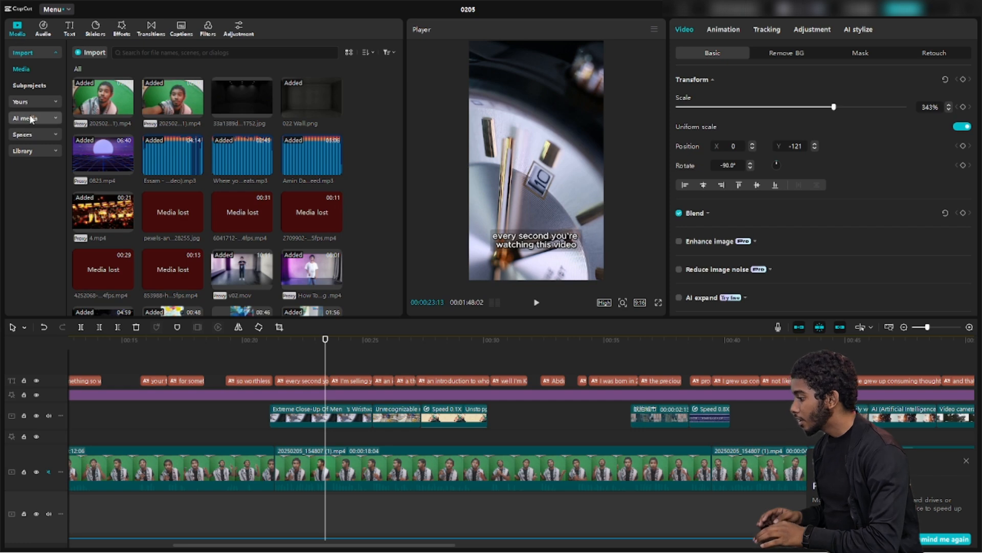
left_click(22, 152)
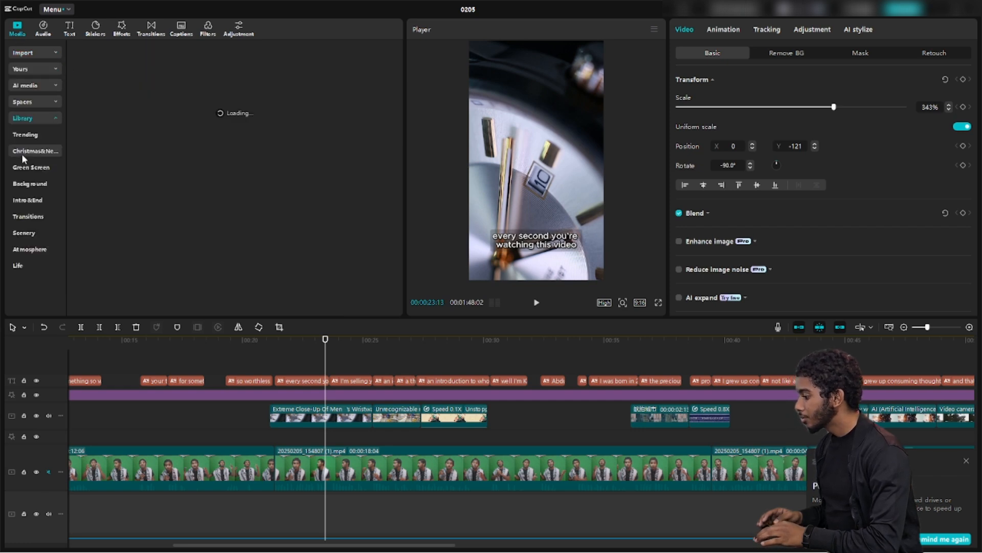
left_click(139, 53)
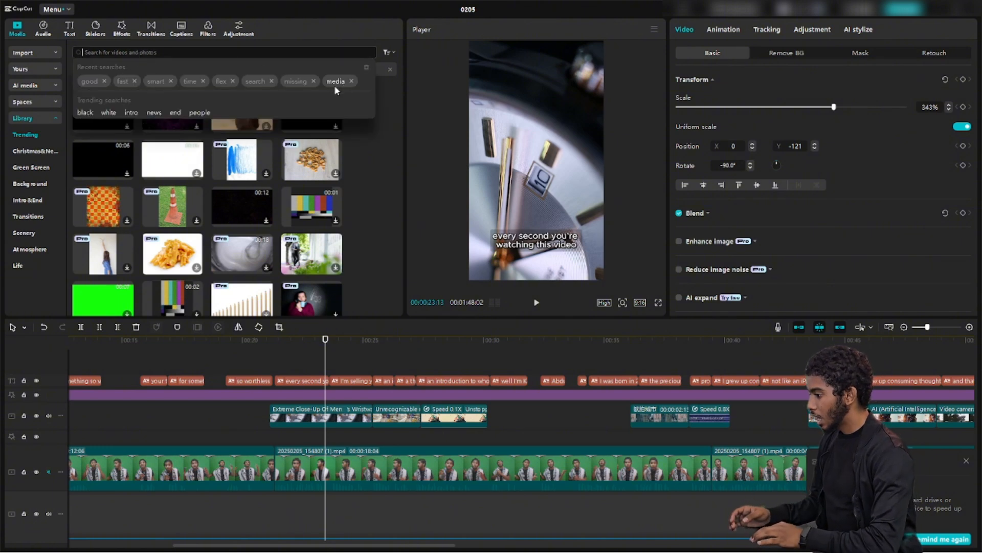
type("clock")
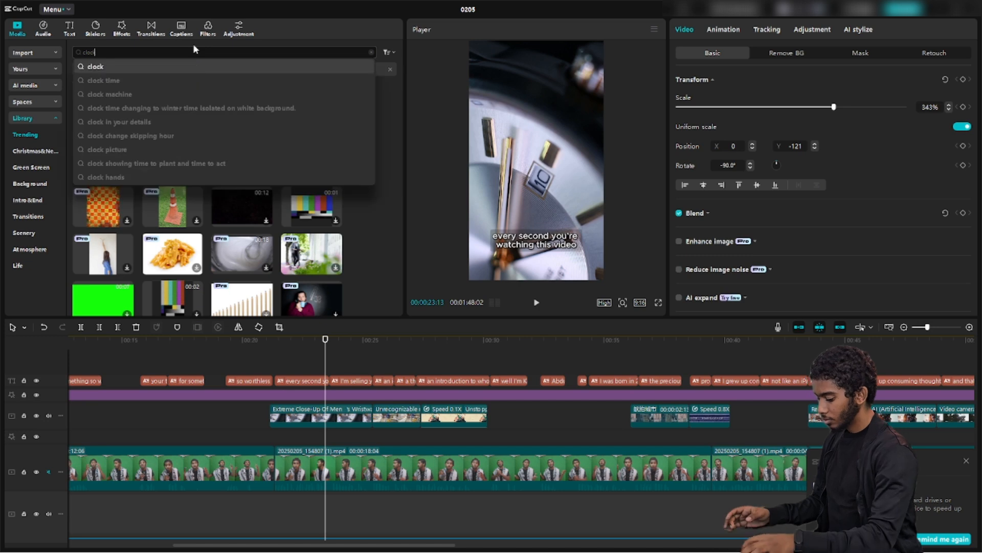
key("Return")
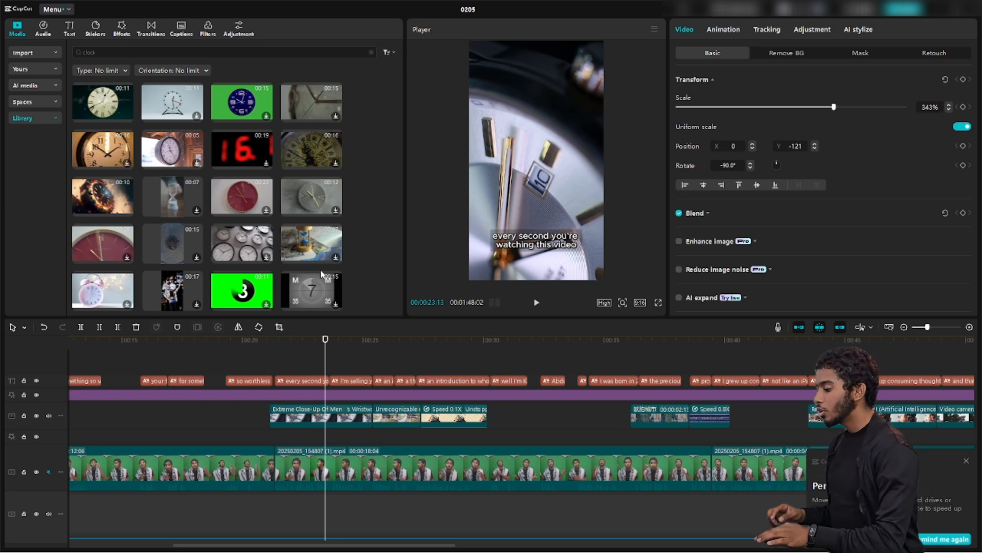
Nudge the playhead slightly back and dismiss the notification popup
left_click(325, 367)
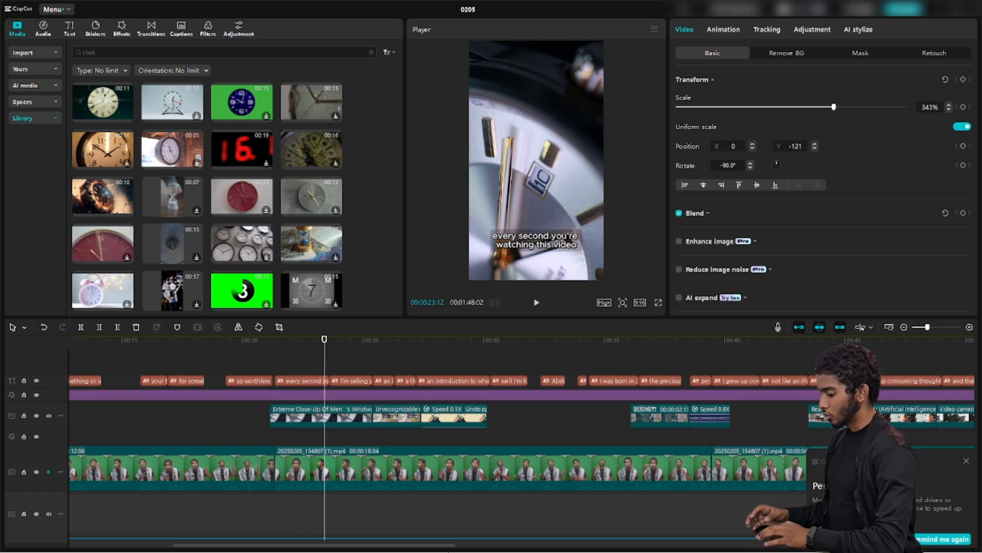
mouse_move(444, 527)
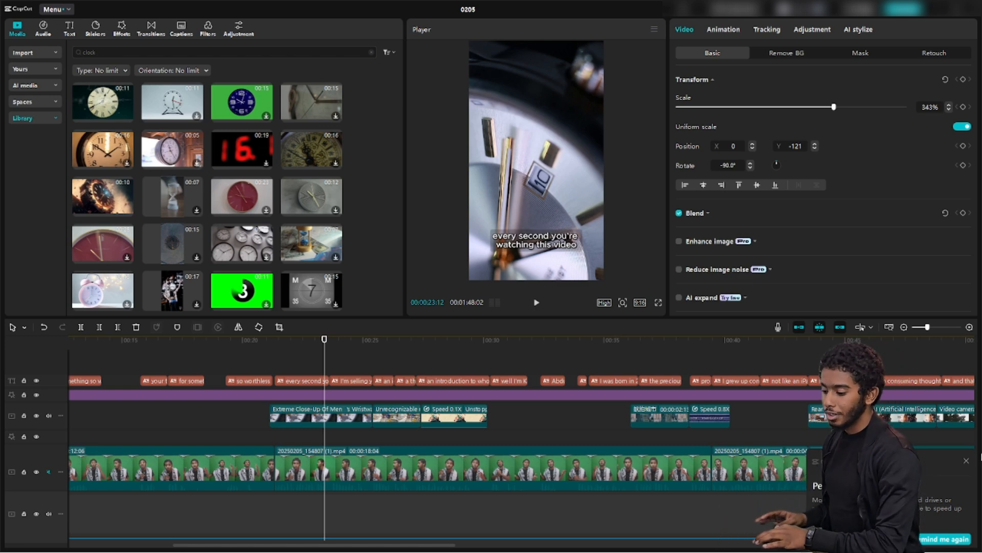
left_click(967, 461)
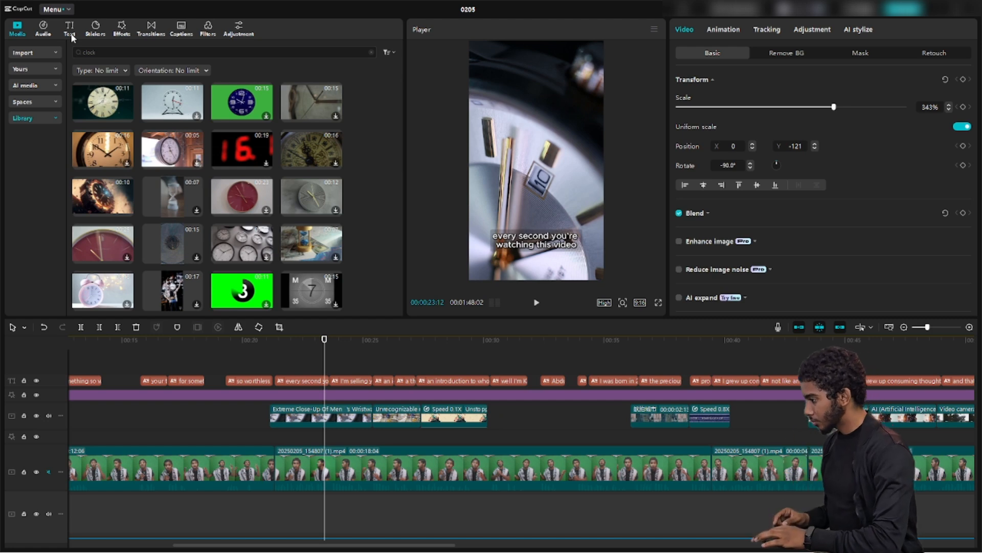
Look over the Auto captions settings under Text, then bring up the sticker categories like Trending and Emoji
left_click(45, 28)
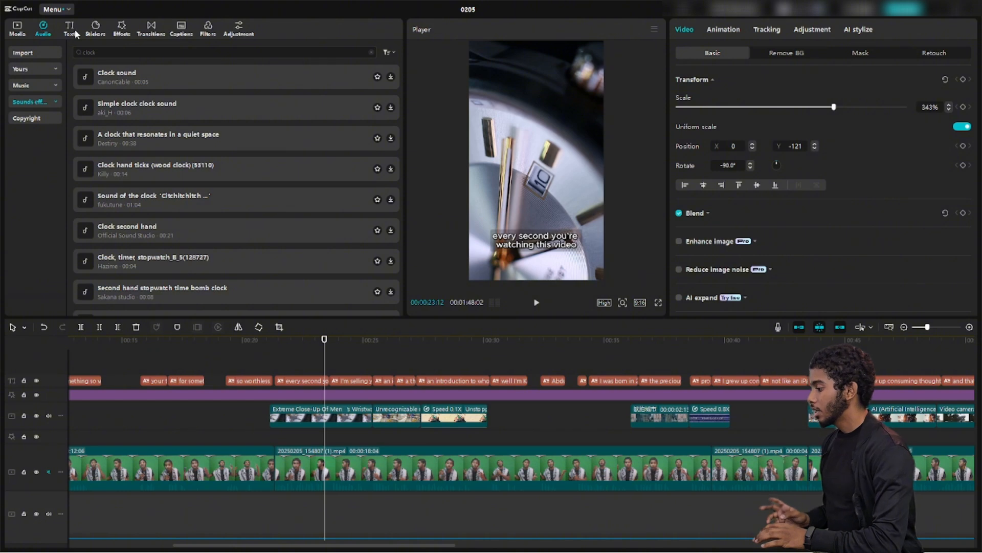
left_click(74, 33)
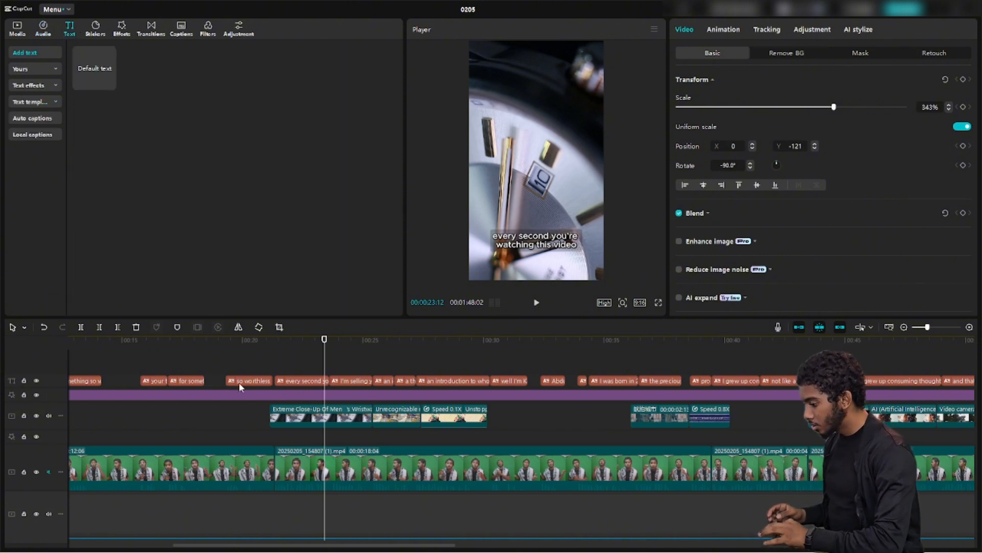
left_click(36, 119)
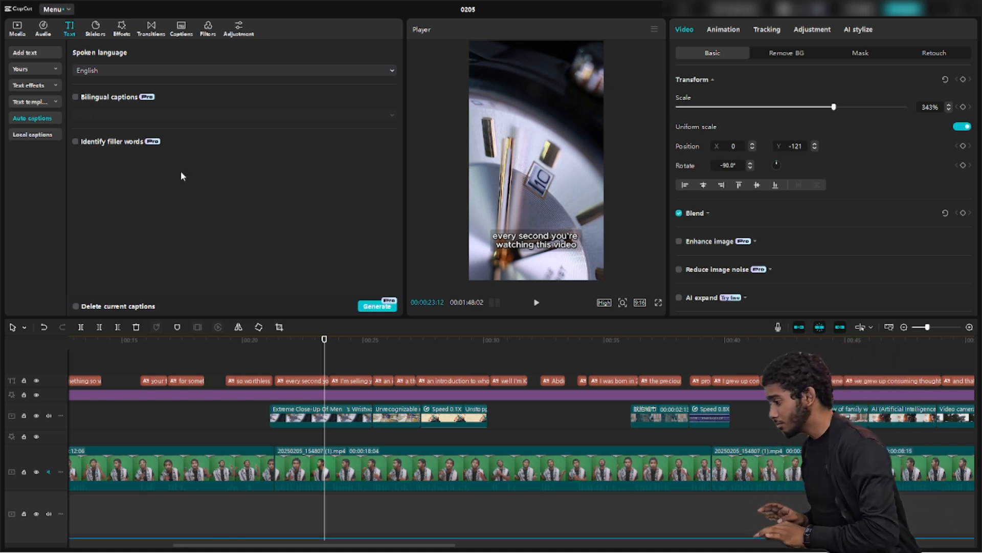
left_click(97, 26)
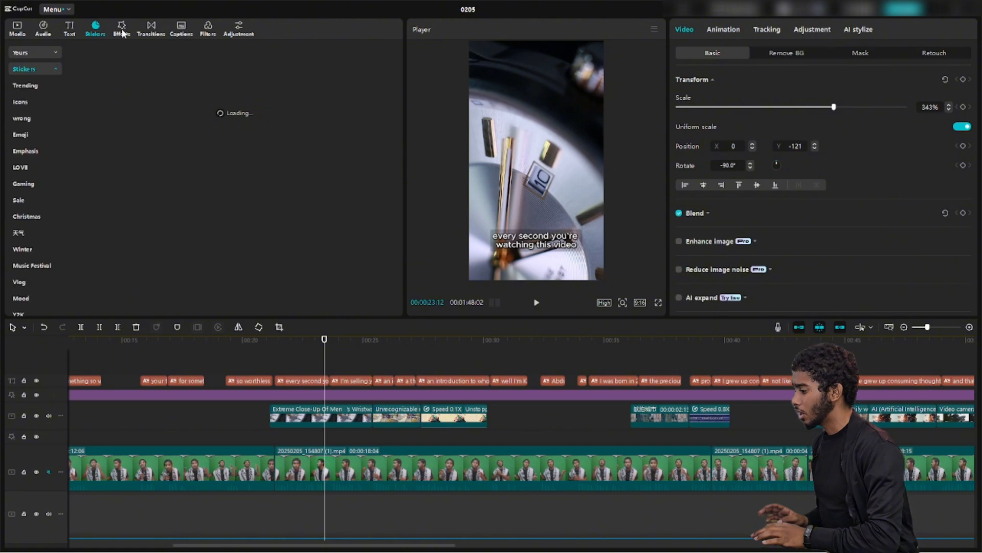
left_click(123, 33)
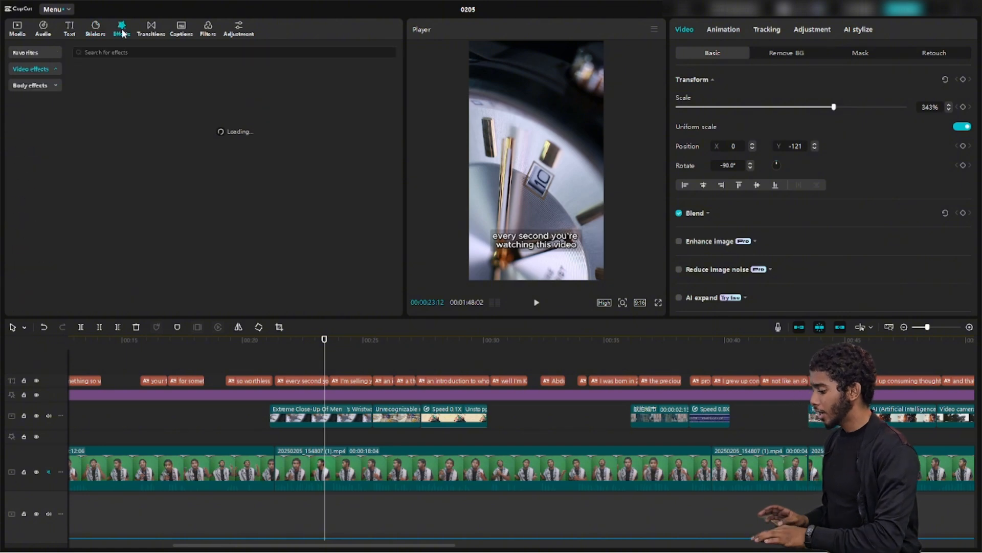
left_click(235, 395)
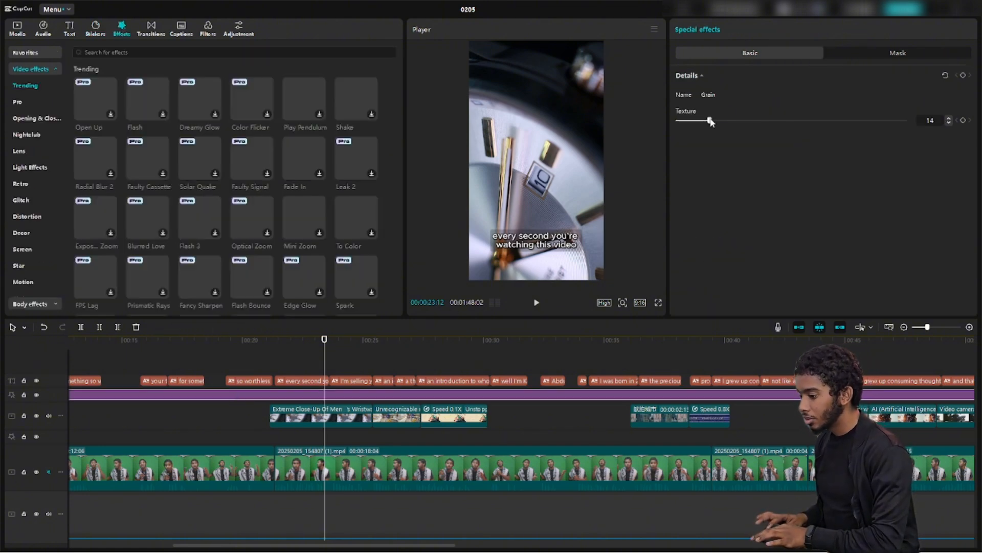
left_click_drag(710, 122, 898, 140)
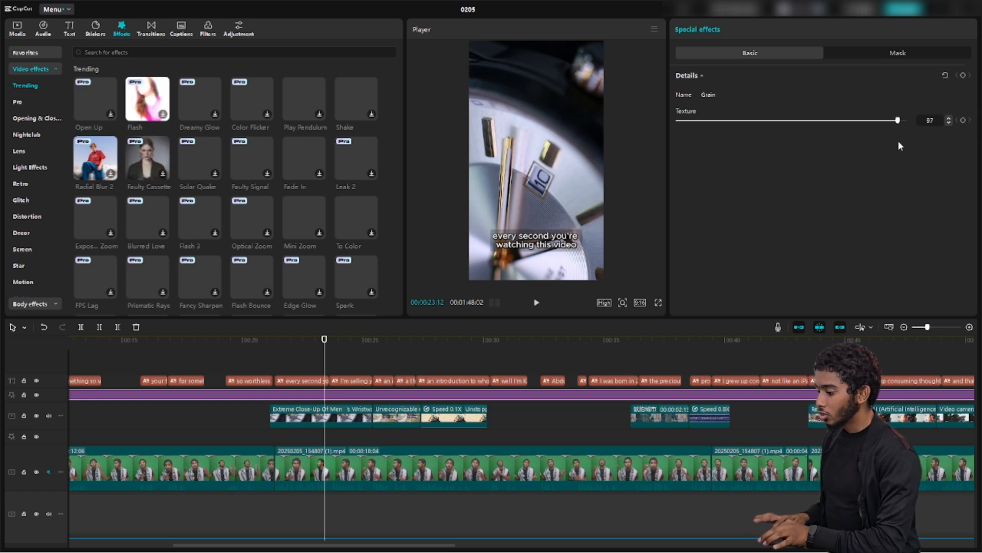
left_click(659, 303)
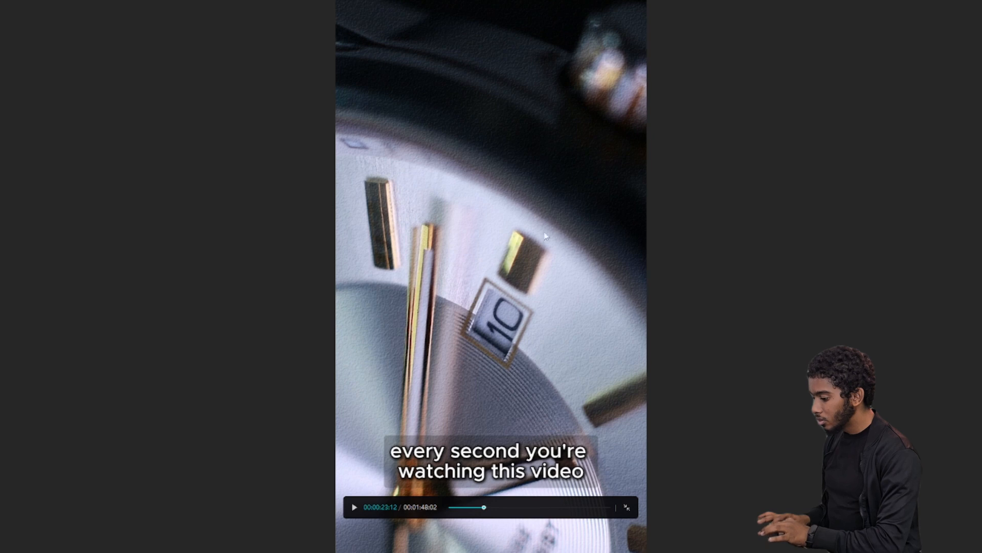
left_click(626, 507)
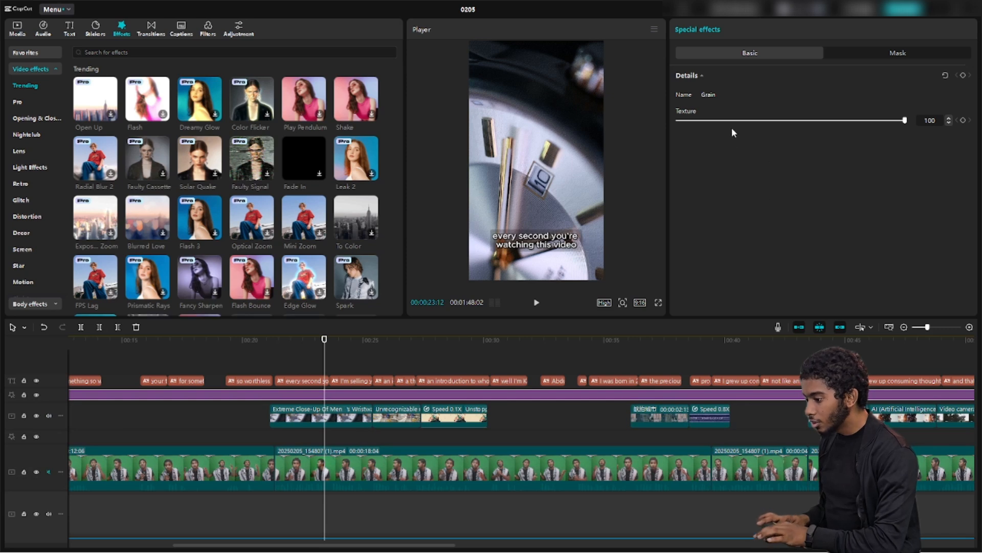
left_click_drag(716, 120, 691, 122)
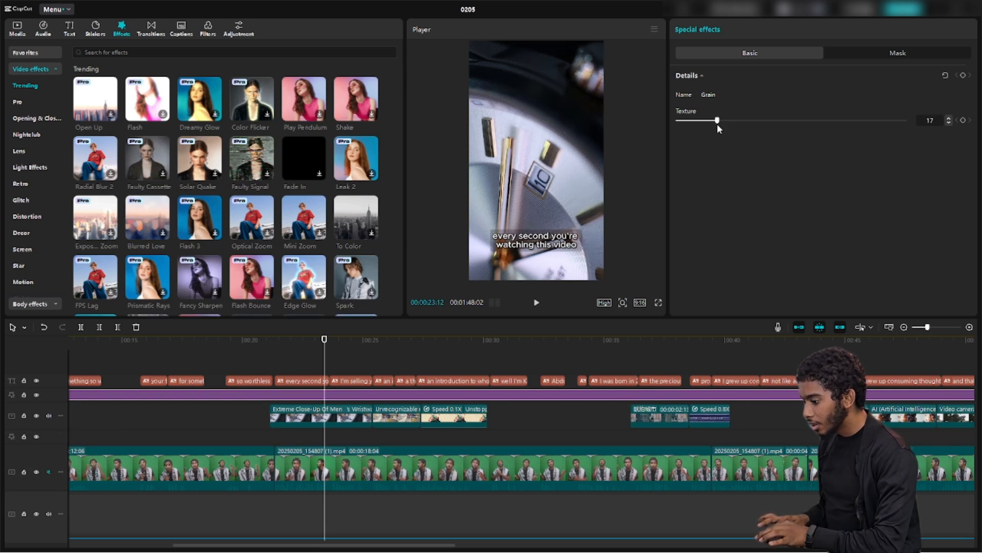
left_click(658, 303)
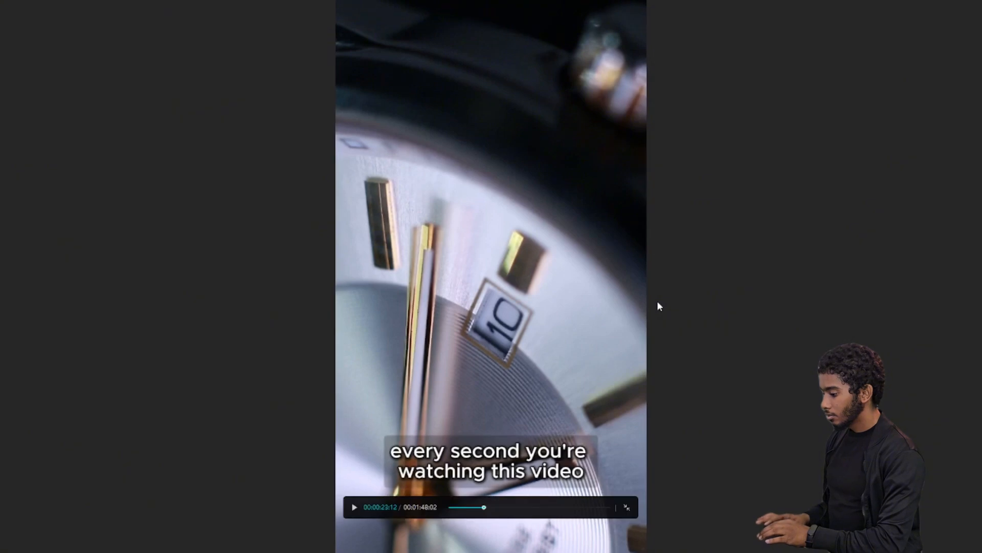
left_click(626, 507)
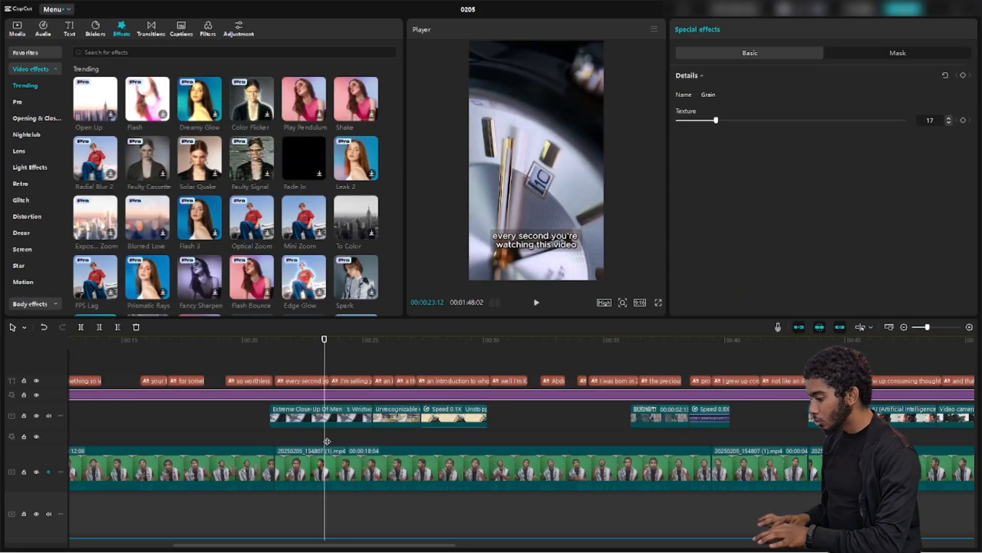
left_click_drag(323, 434, 174, 426)
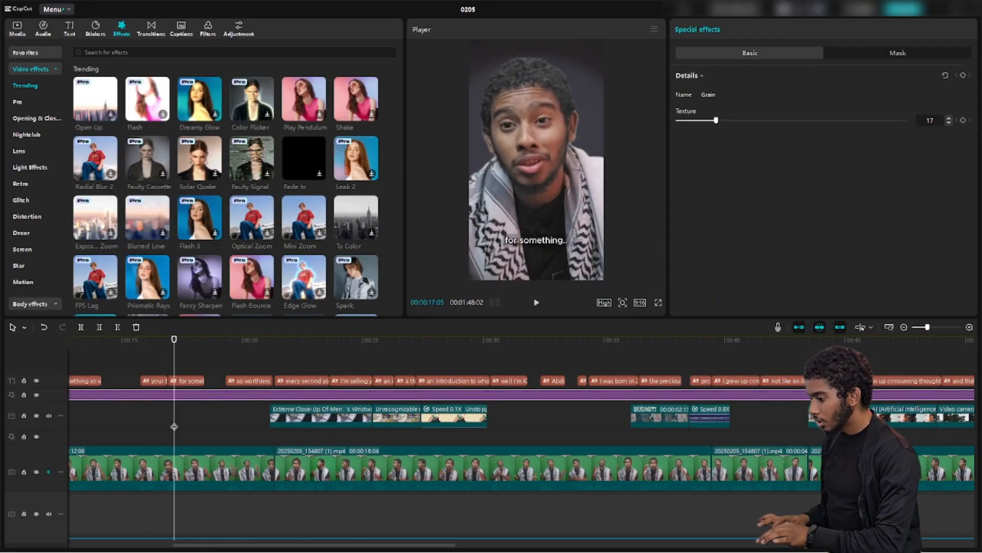
left_click(658, 303)
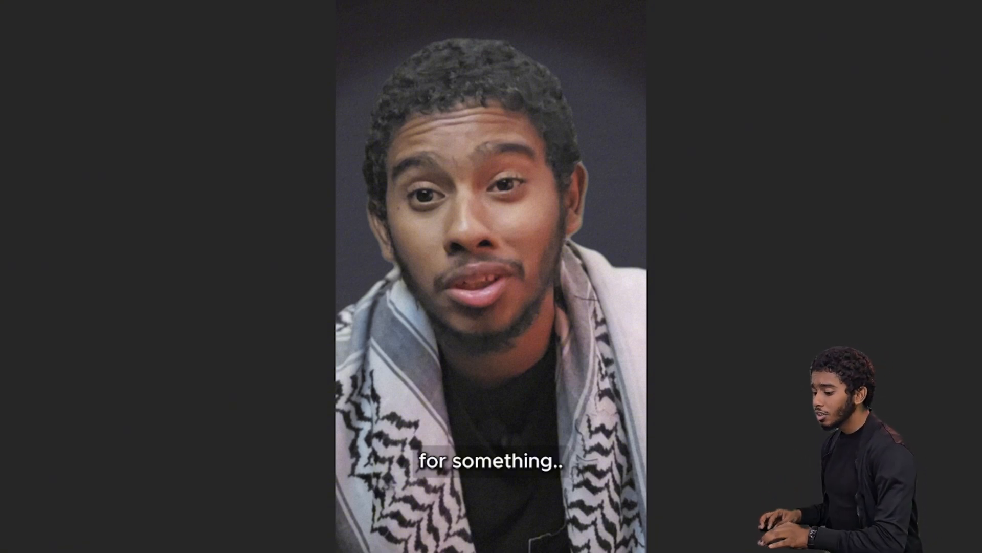
key("Escape")
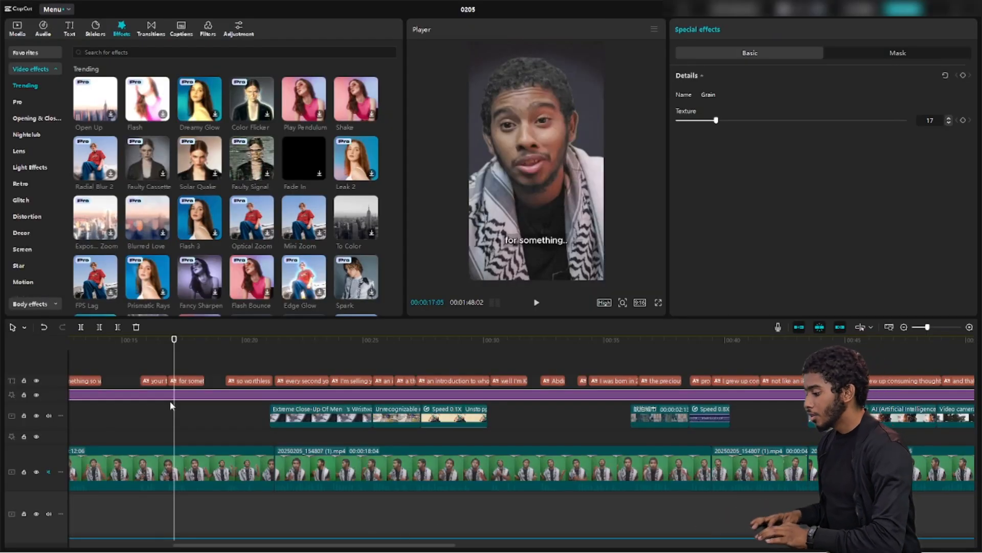
At the watch close-up, browse transitions, captions and filters, ending on the Custom adjustment option
left_click_drag(177, 416, 314, 424)
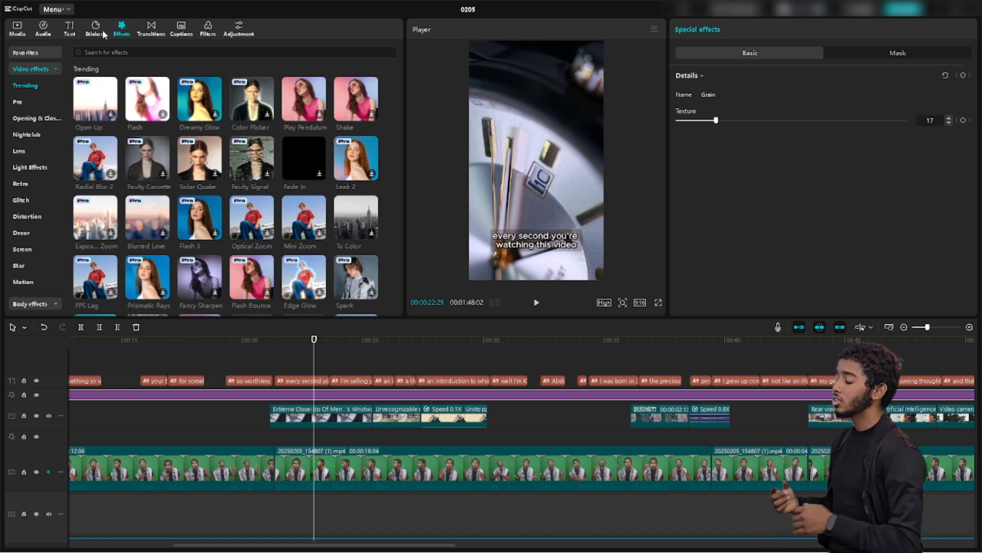
left_click(152, 30)
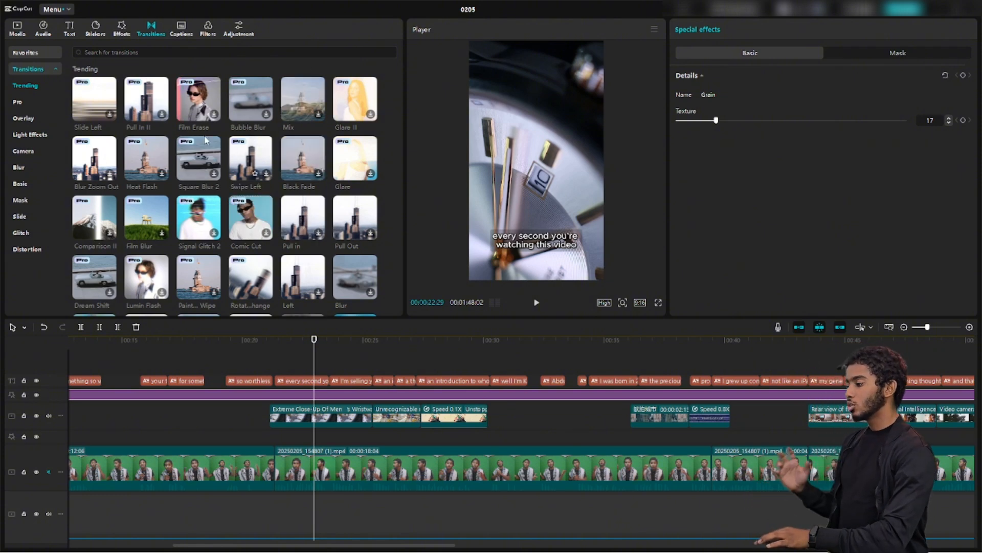
left_click(187, 31)
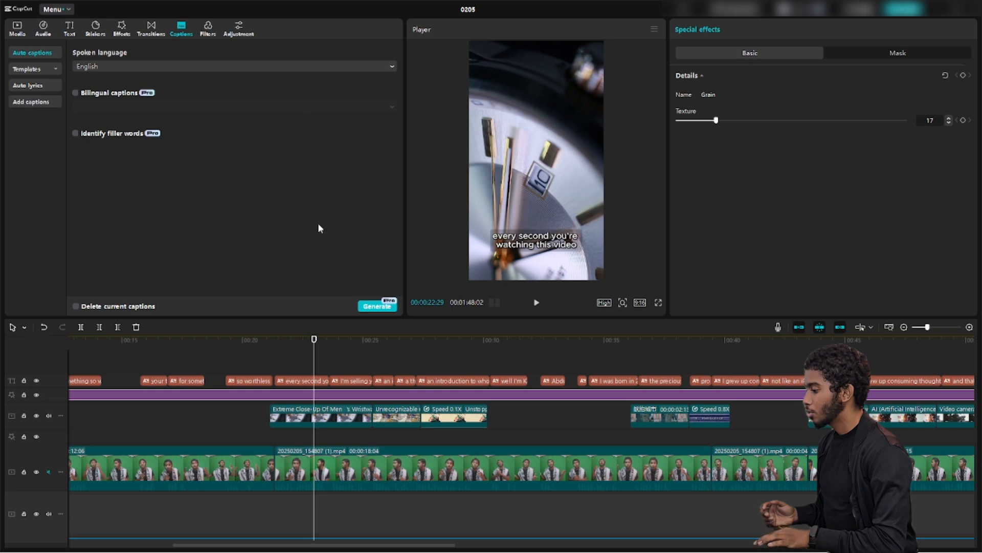
left_click(210, 27)
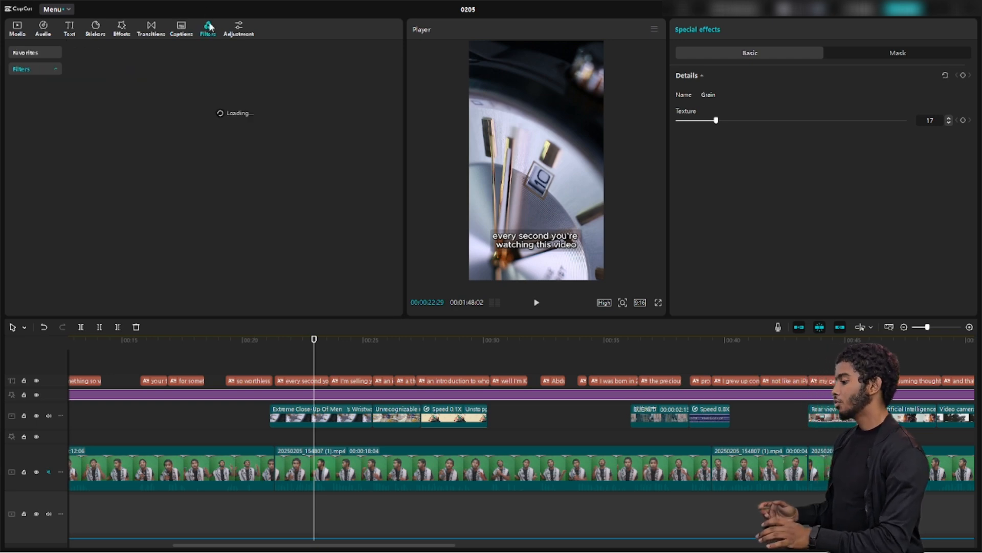
scroll(223, 229, "down", 5)
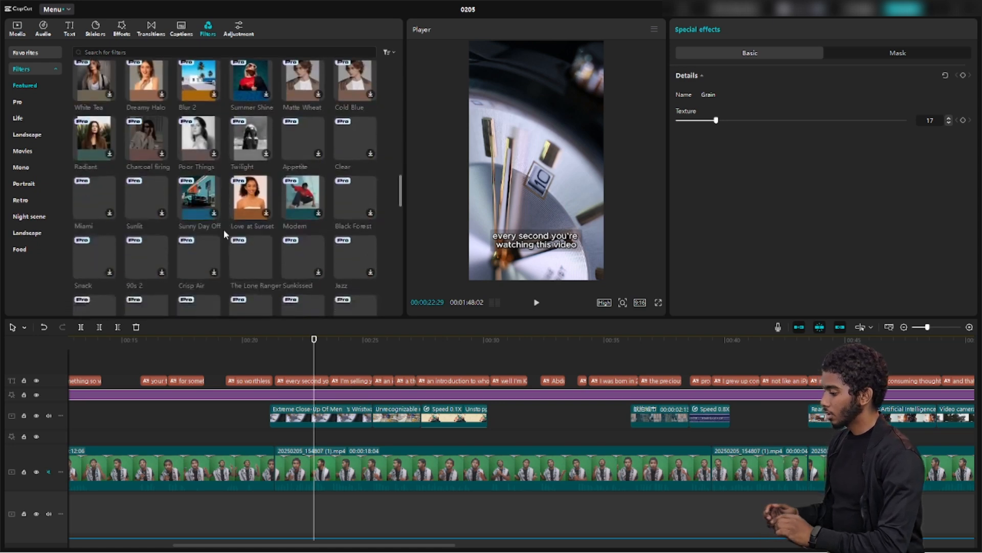
scroll(223, 229, "up", 5)
left_click(240, 38)
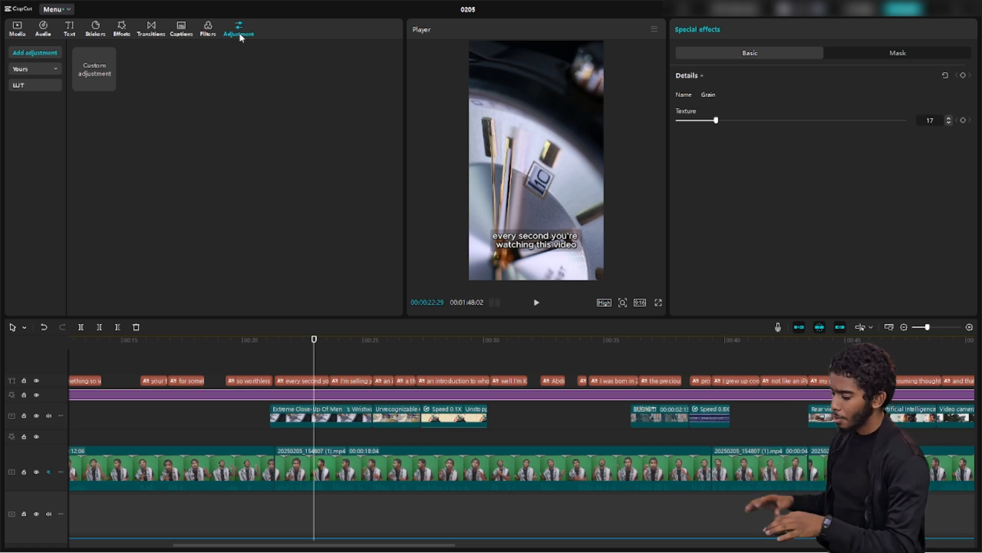
From the start, test moving the green-screen clip to its own track, undo, and check its Audio, Speed, Video tabs
scroll(225, 434, "down", 3)
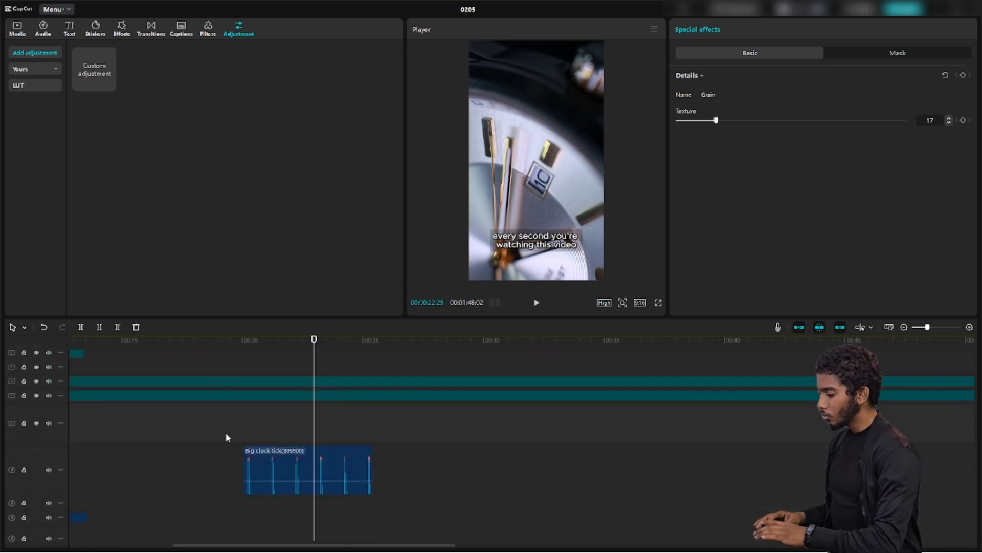
scroll(225, 433, "up", 3)
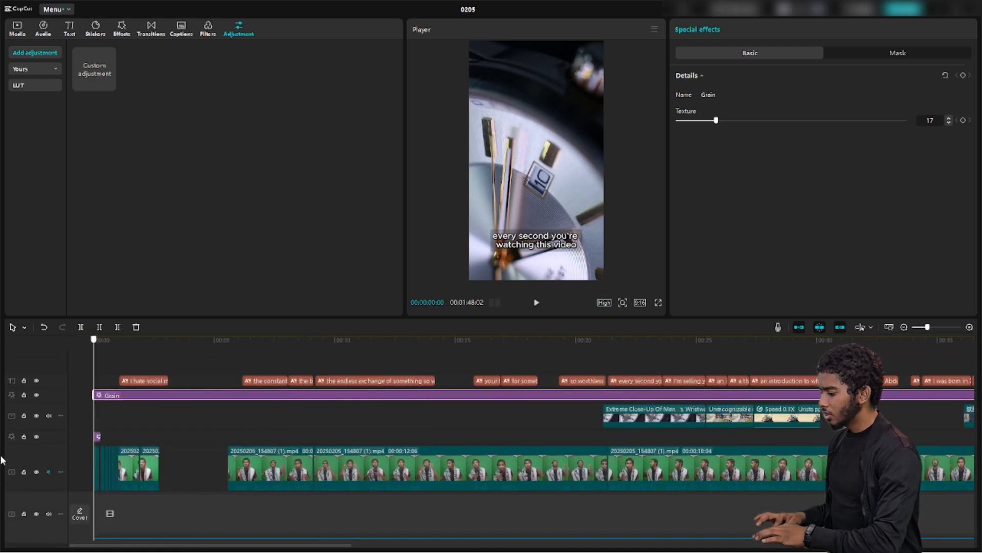
key("Home")
left_click_drag(148, 474, 132, 359)
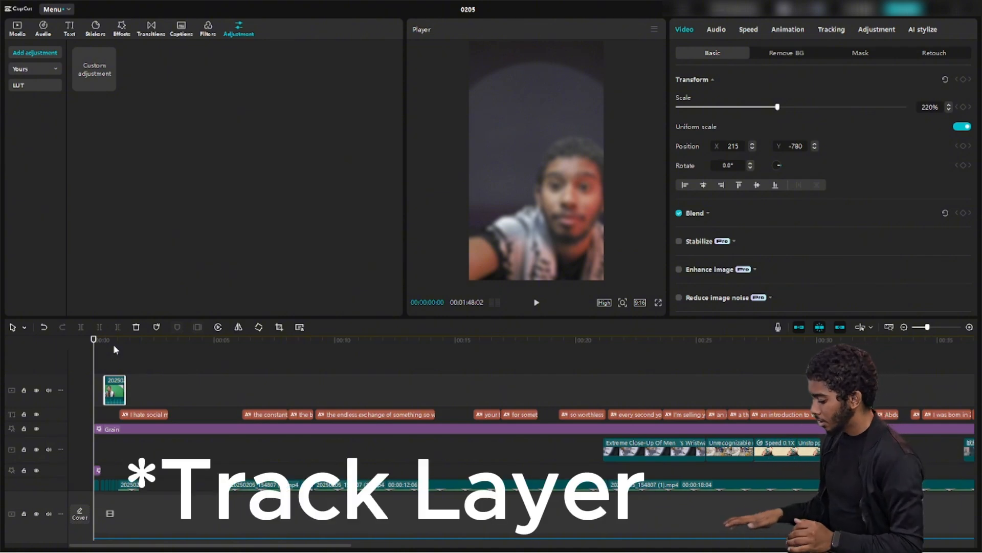
key("ctrl+z")
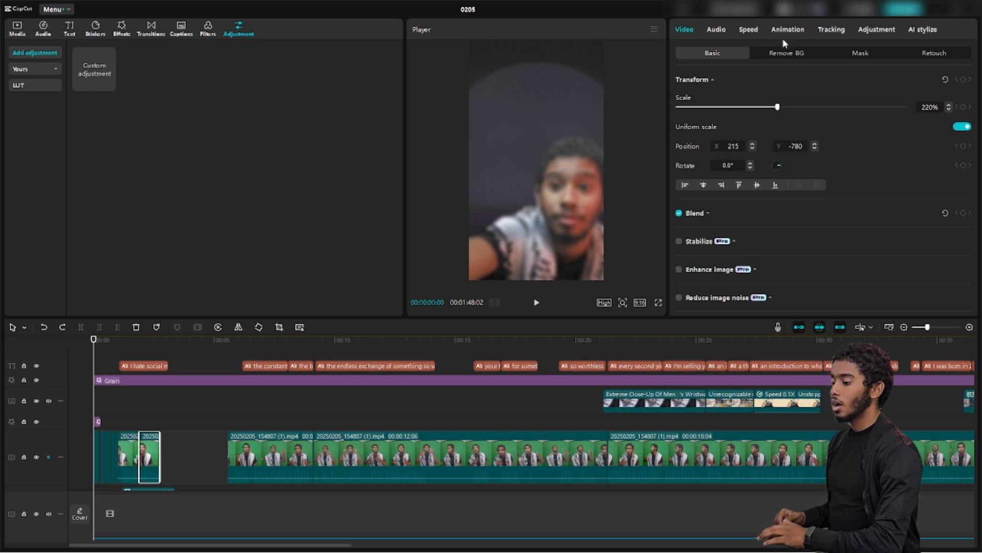
left_click(715, 30)
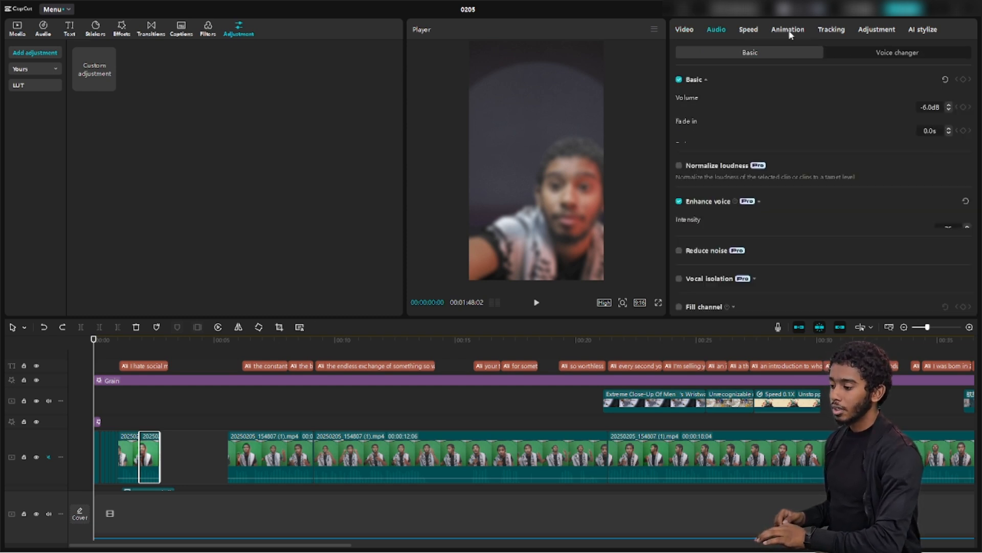
left_click(748, 29)
left_click(684, 30)
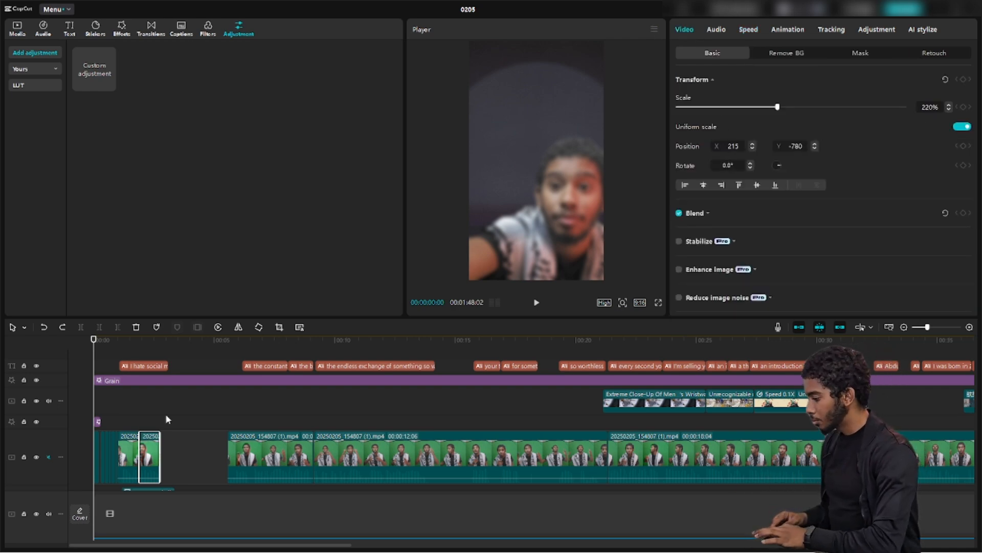
At the 'I hate social media' moment, try shifting the green-screen person up-right, then undo
left_click_drag(94, 409, 147, 414)
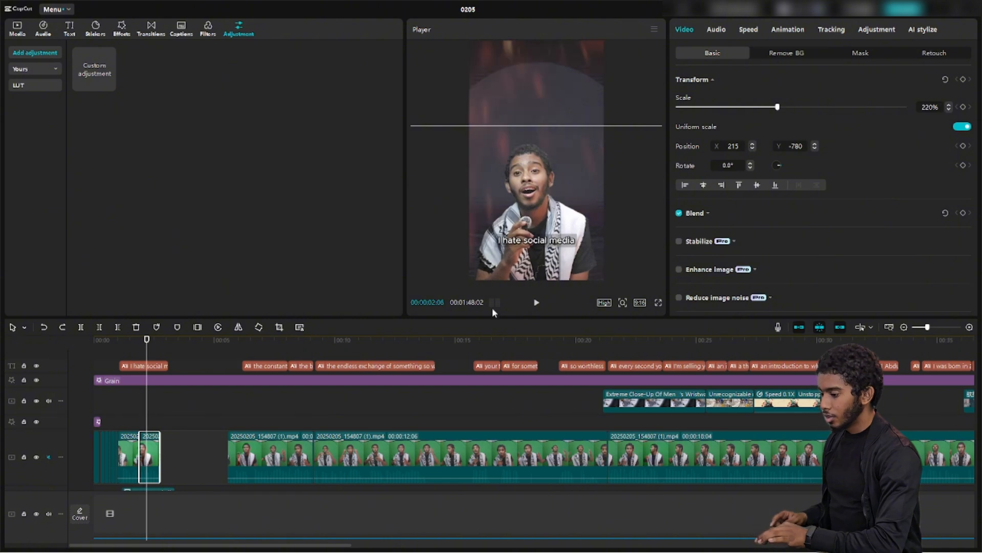
left_click_drag(527, 218, 570, 152)
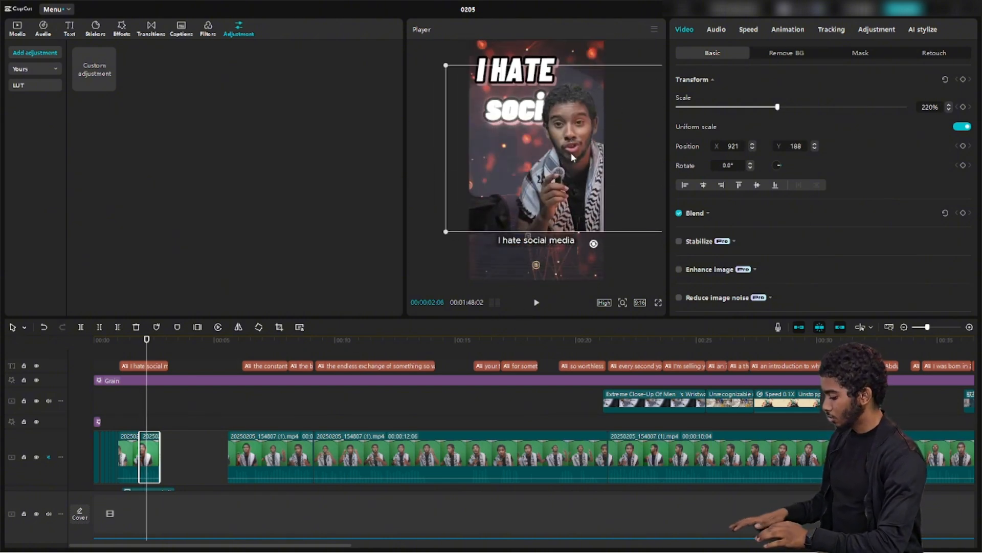
key("ctrl+z")
Try the clip's opacity and blend modes, keeping Default blend, then view its audio (−6.0dB, Enhance voice 75)
scroll(764, 205, "down", 5)
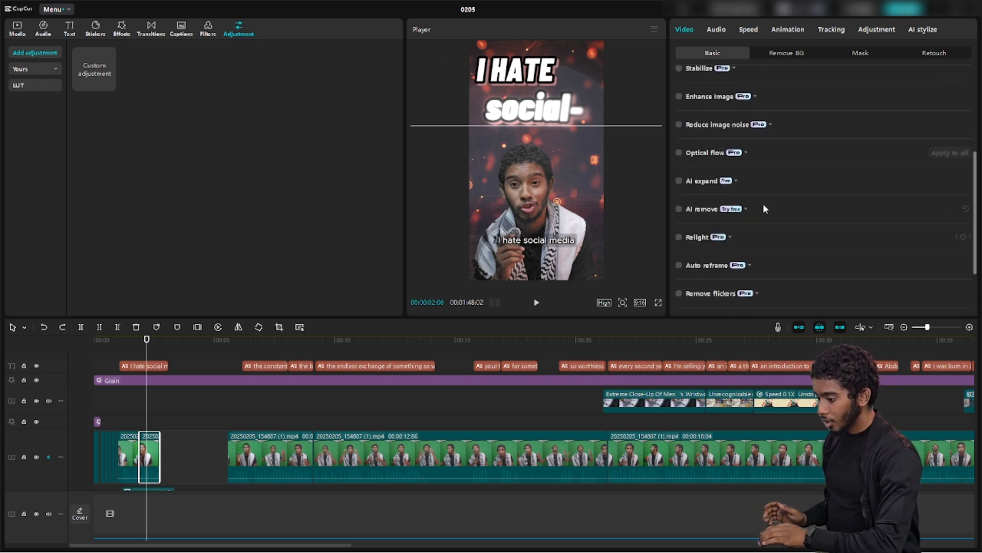
scroll(764, 205, "up", 5)
scroll(764, 205, "down", 5)
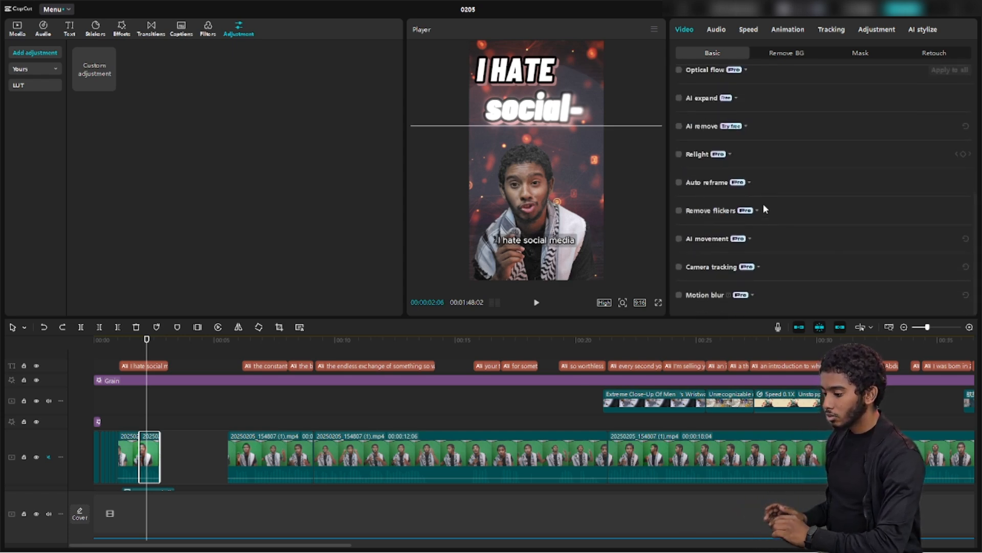
scroll(762, 203, "up", 5)
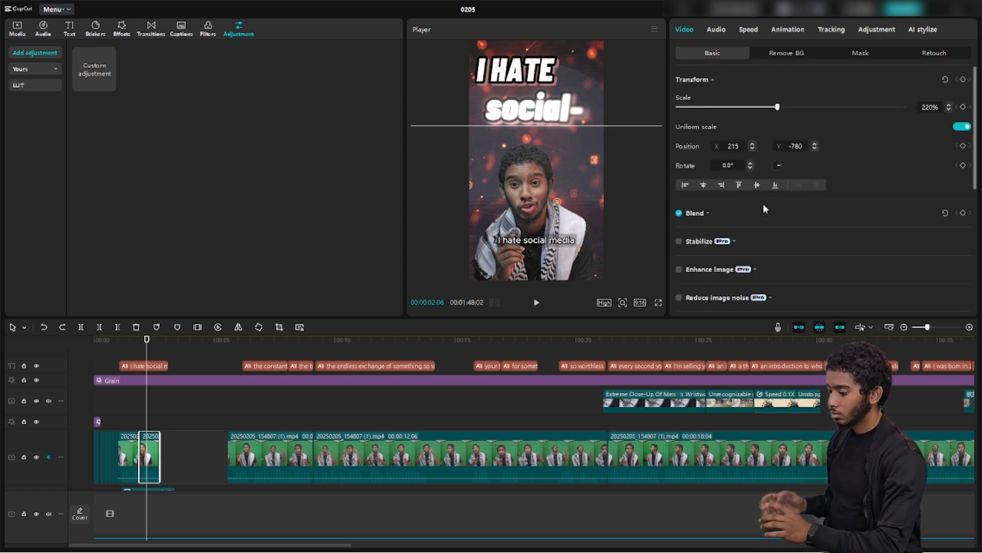
left_click(708, 213)
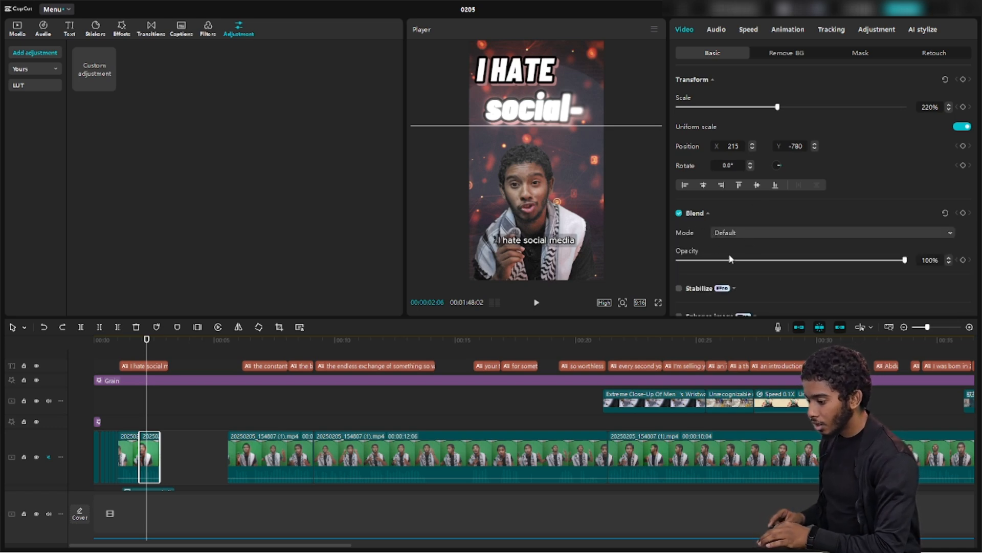
left_click_drag(737, 263, 842, 277)
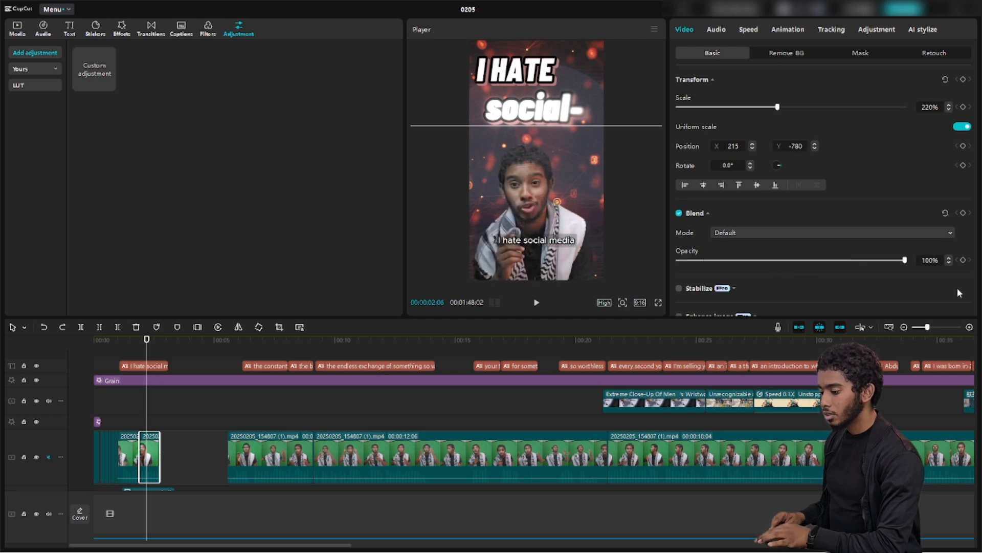
left_click(909, 233)
left_click(909, 234)
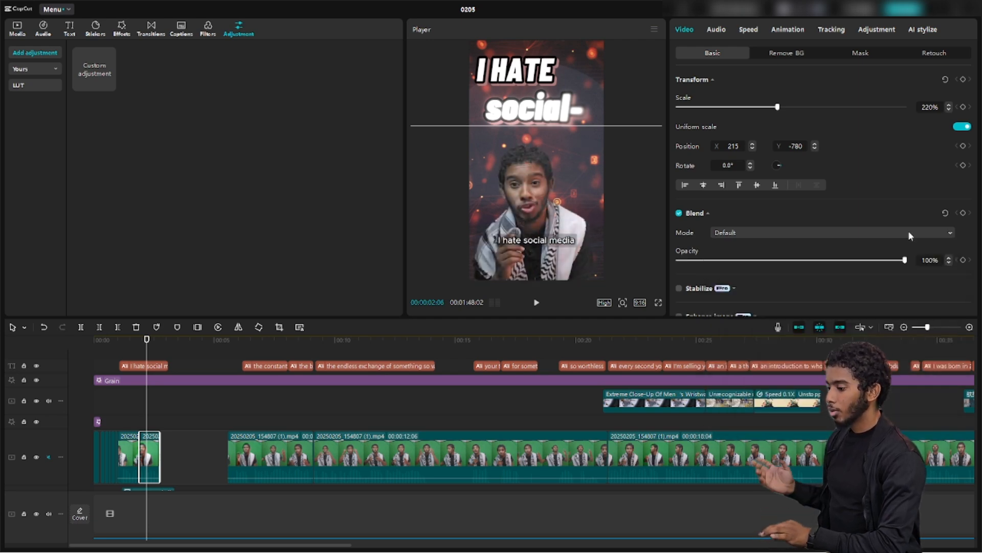
left_click(722, 30)
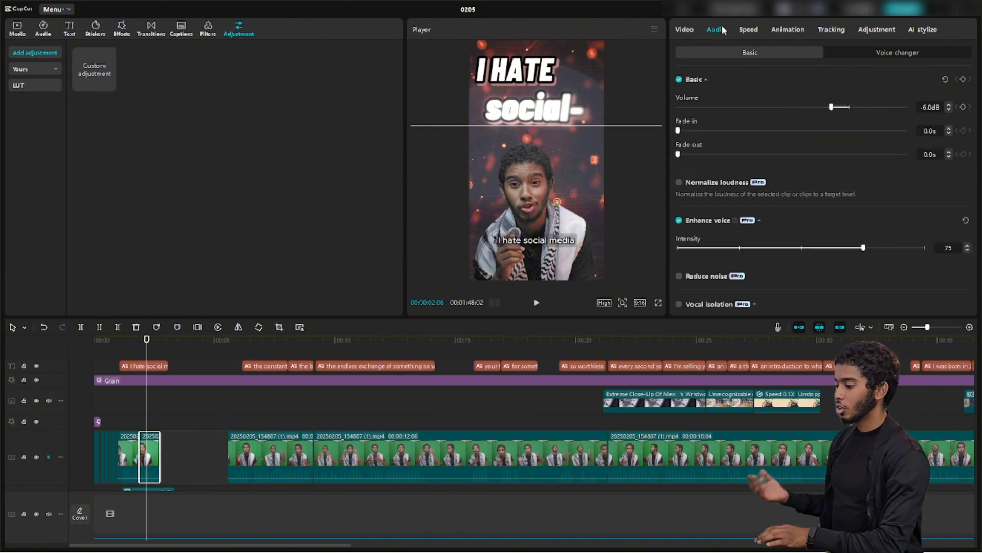
Open the clip's voice changer, peek at Voice characters, and return to Voice filters showing Reverb at 9
scroll(813, 177, "down", 1)
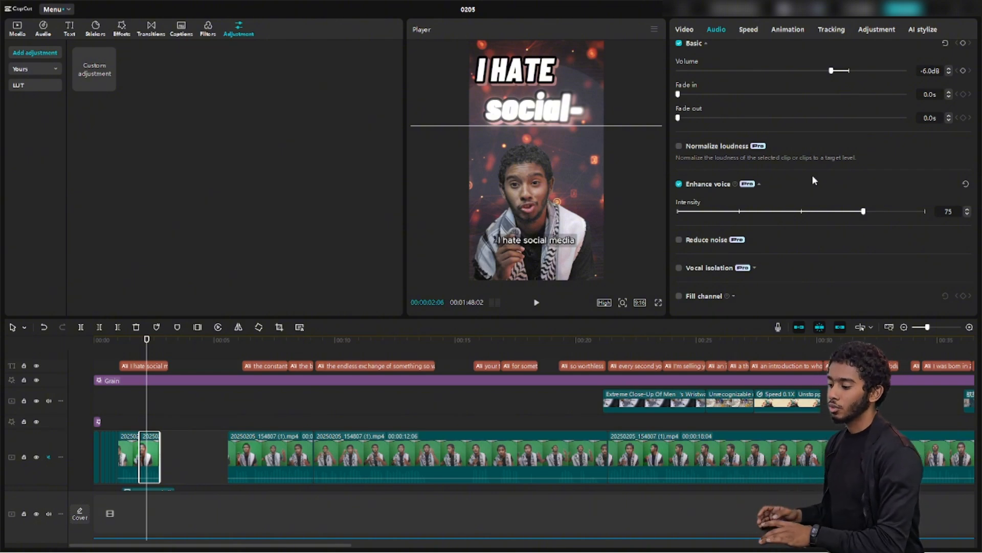
scroll(813, 176, "up", 2)
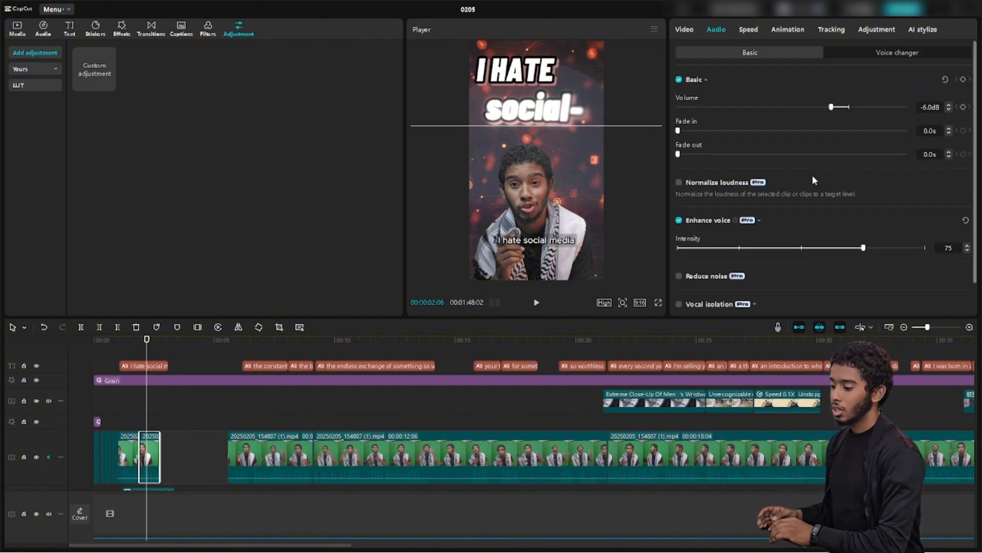
left_click(882, 57)
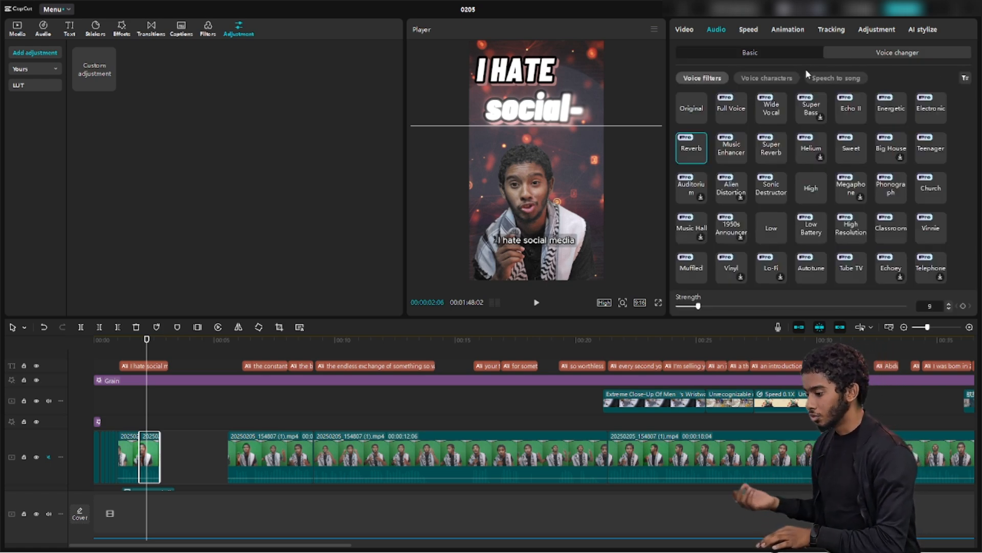
left_click(766, 78)
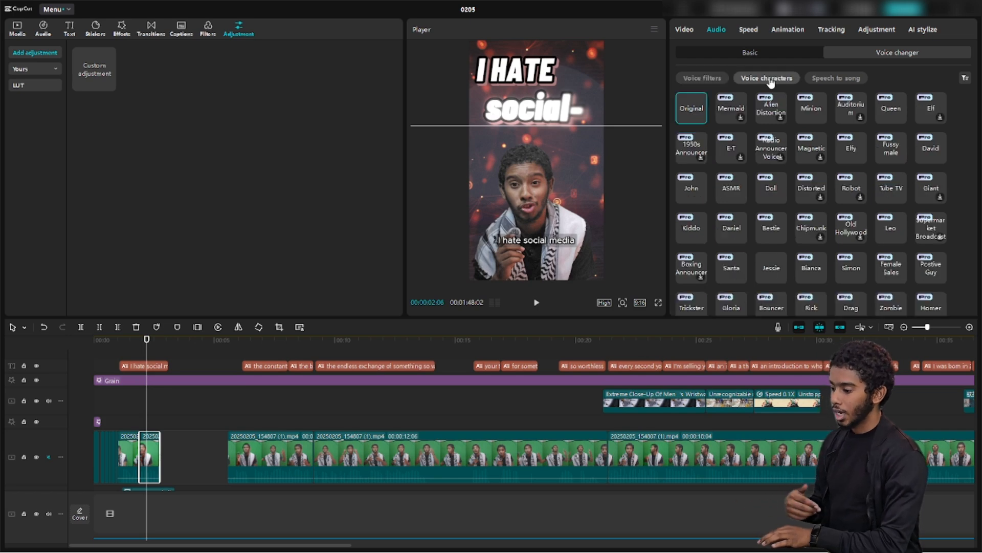
left_click(704, 78)
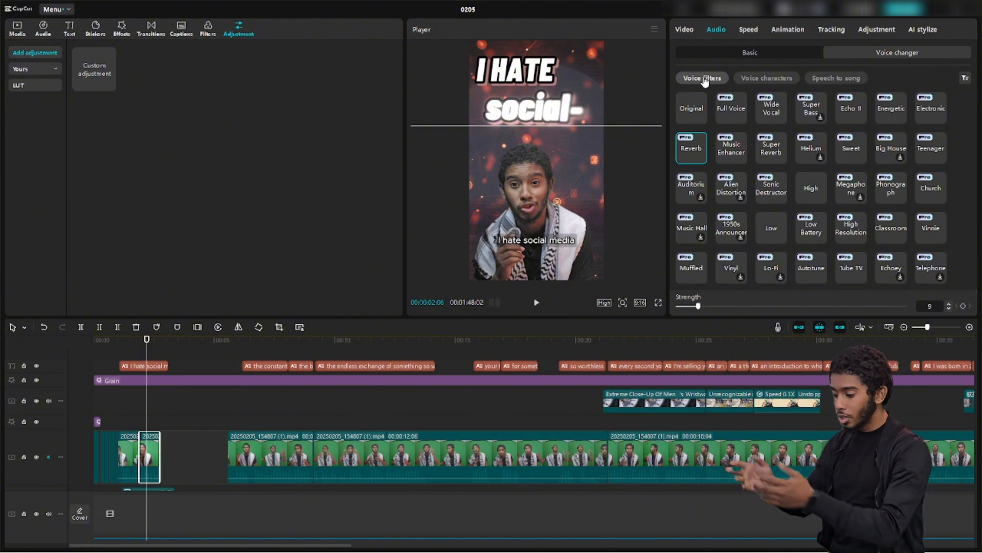
Convert the green-screen presenter clip into a compound clip and view its voice filter options
right_click(156, 437)
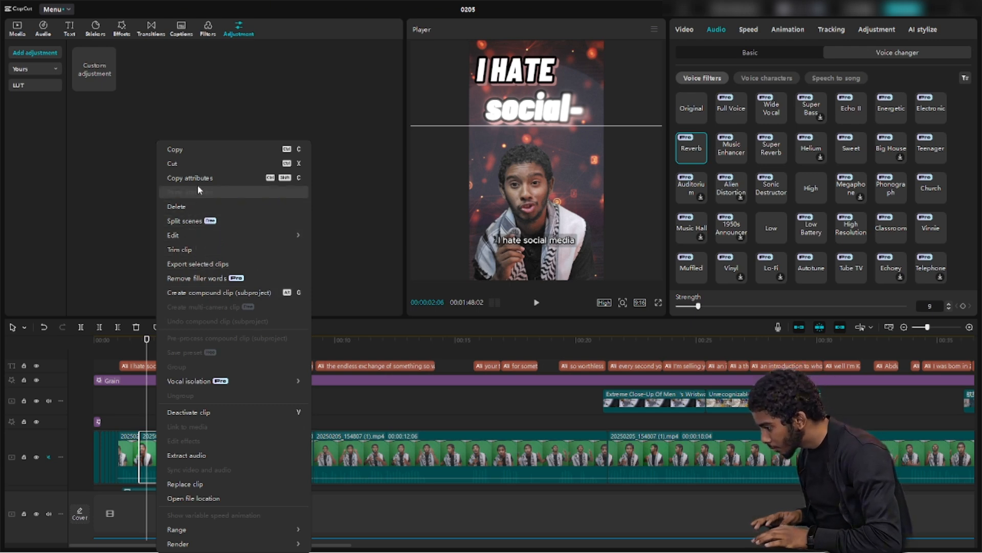
left_click(198, 287)
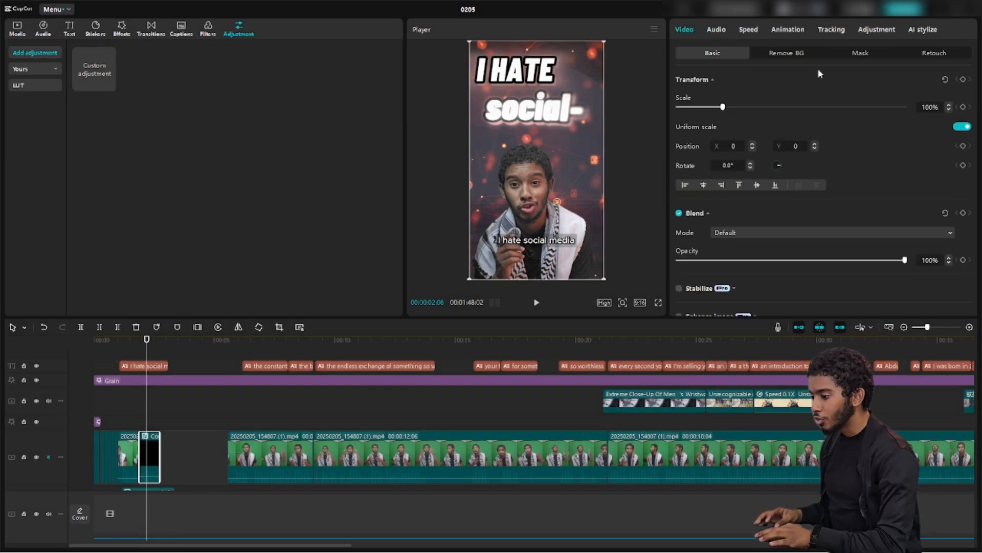
left_click(719, 31)
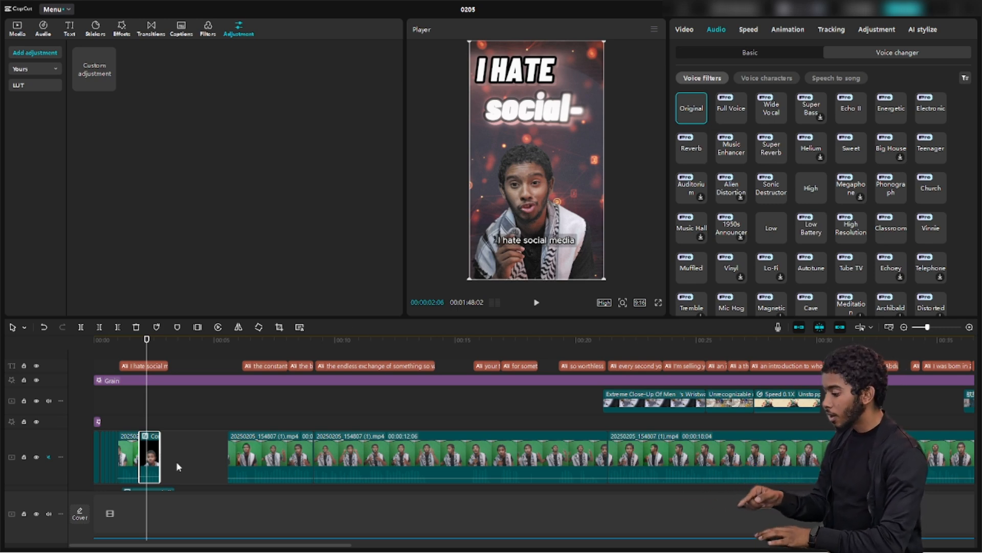
Inspect the clip inside the compound clip, then return to project 0205's main timeline
double_click(152, 455)
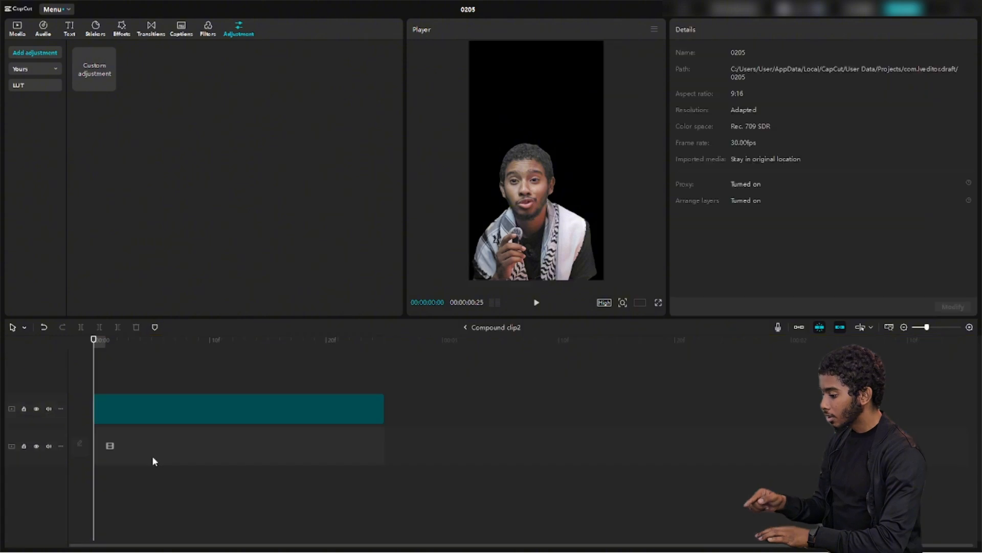
left_click(180, 412)
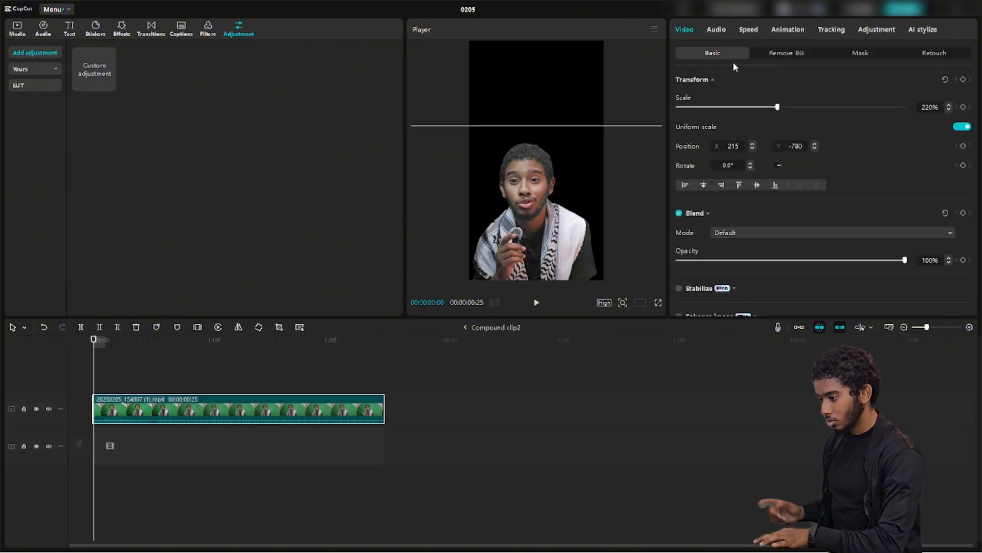
left_click(728, 27)
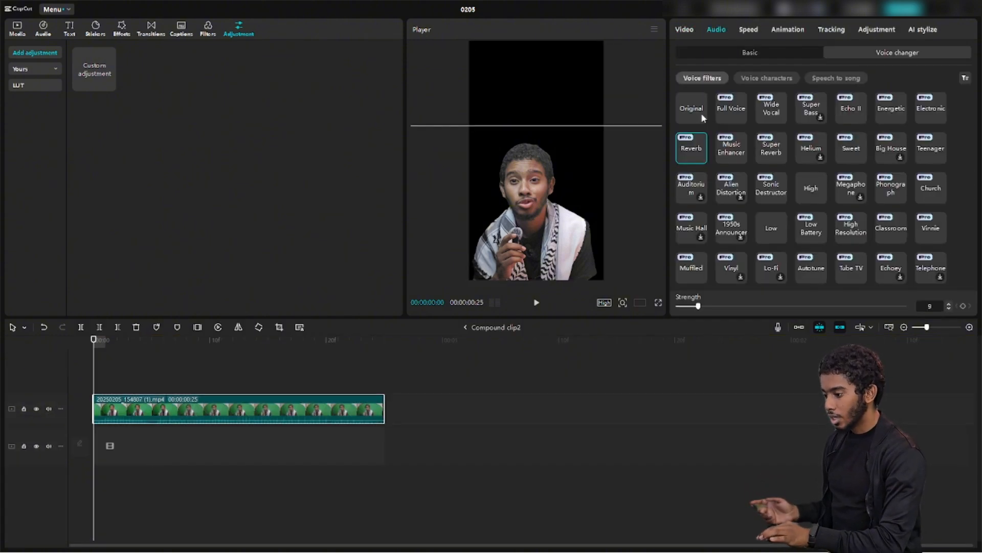
left_click(466, 327)
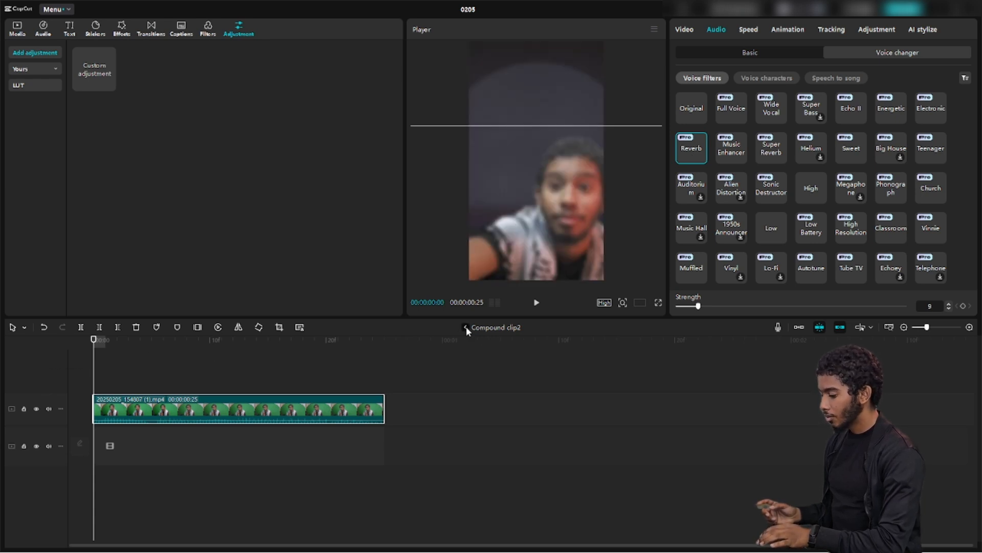
left_click(465, 328)
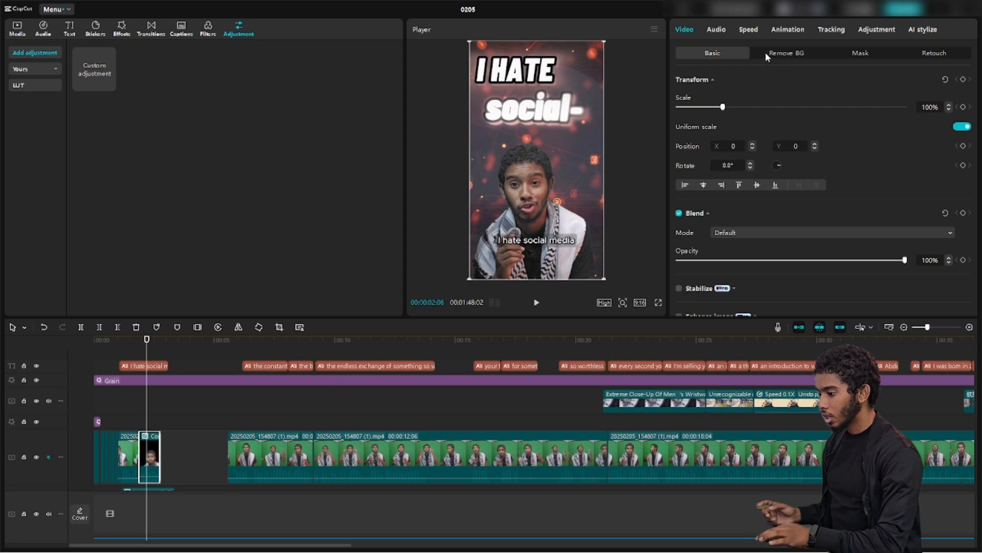
key("ctrl+z")
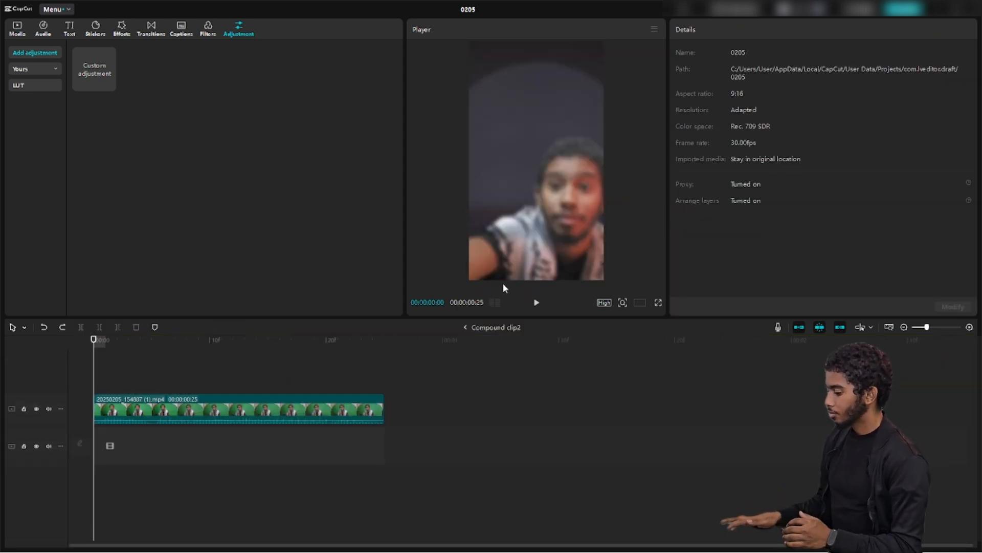
key("ctrl+z")
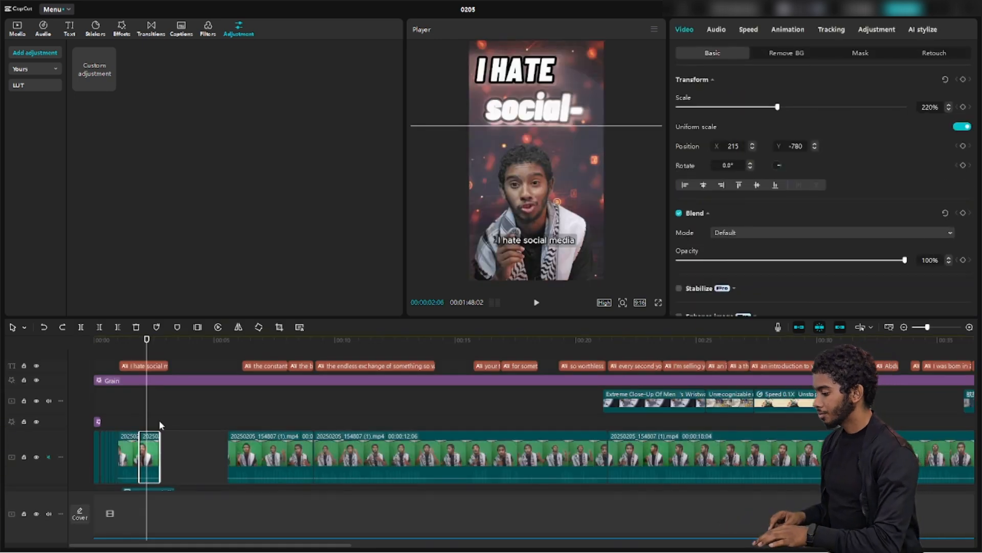
At about 00:22, toggle Change audio pitch on and back off, then browse In animations like Fade In
left_click_drag(146, 410, 765, 426)
scroll(765, 427, "down", 3)
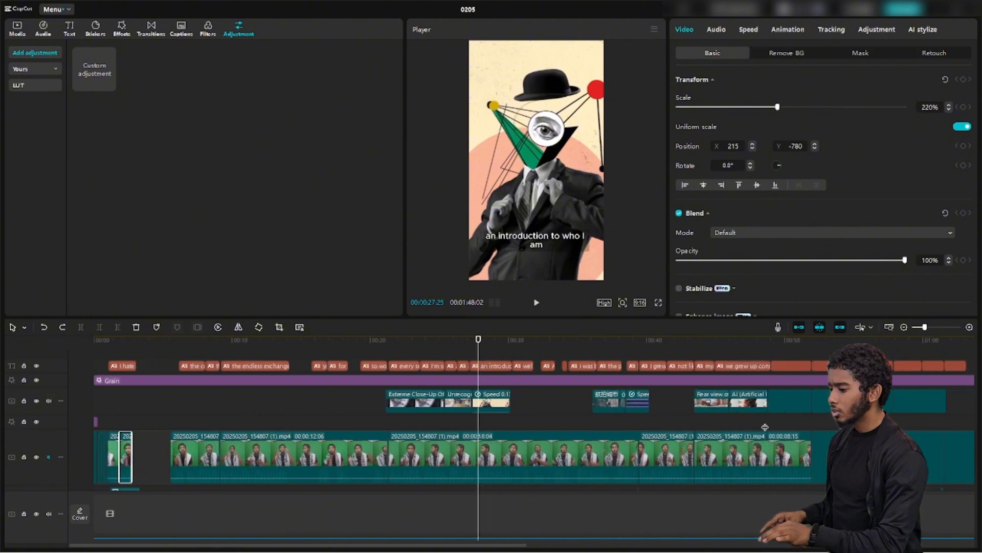
scroll(765, 426, "down", 3)
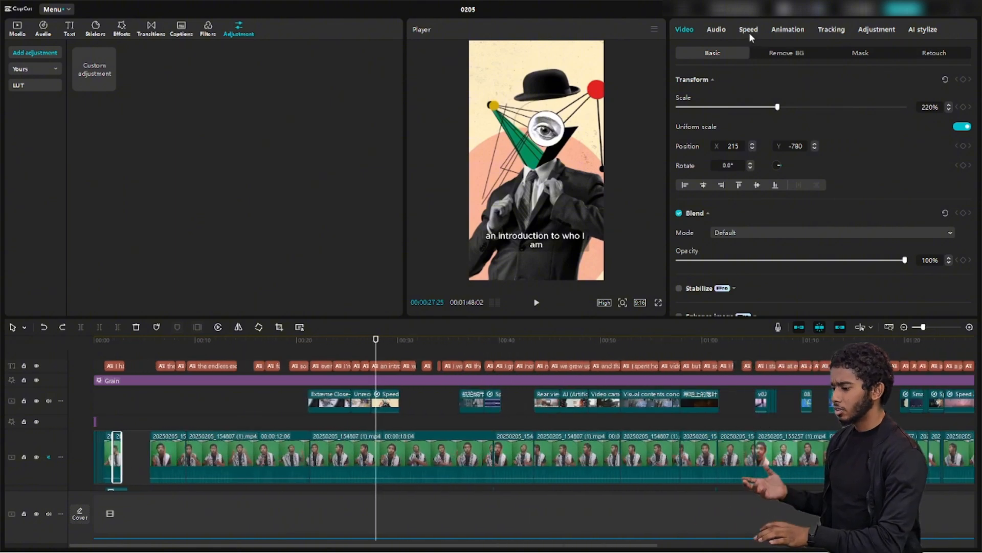
left_click(749, 33)
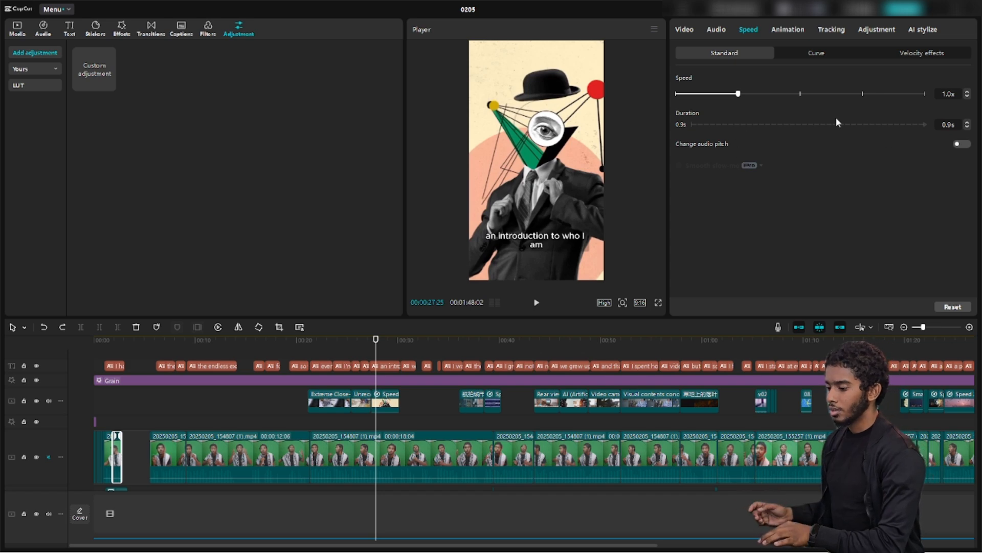
left_click(962, 146)
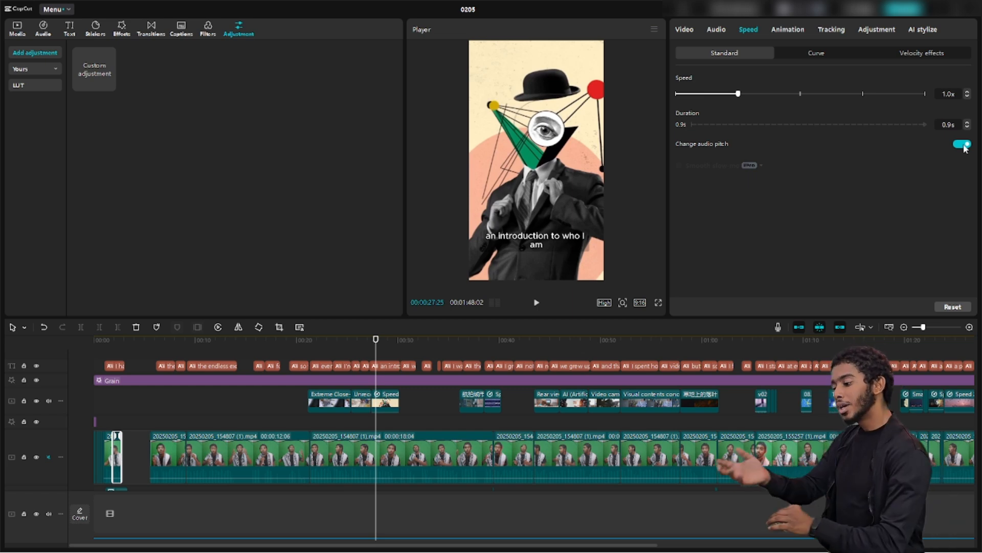
left_click(964, 145)
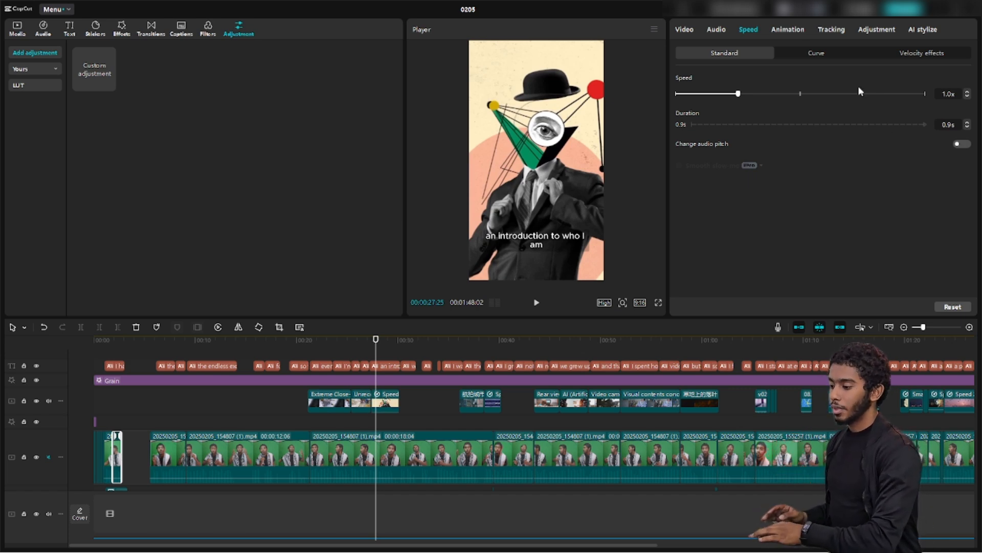
left_click(792, 31)
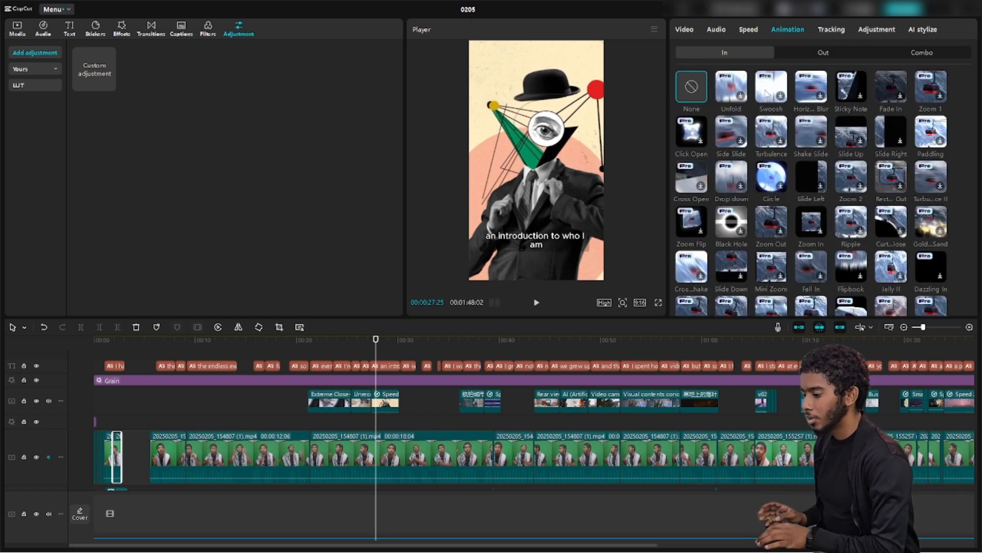
Show the opening compound clip's Tracking options, where tracking is set to None
left_click(830, 30)
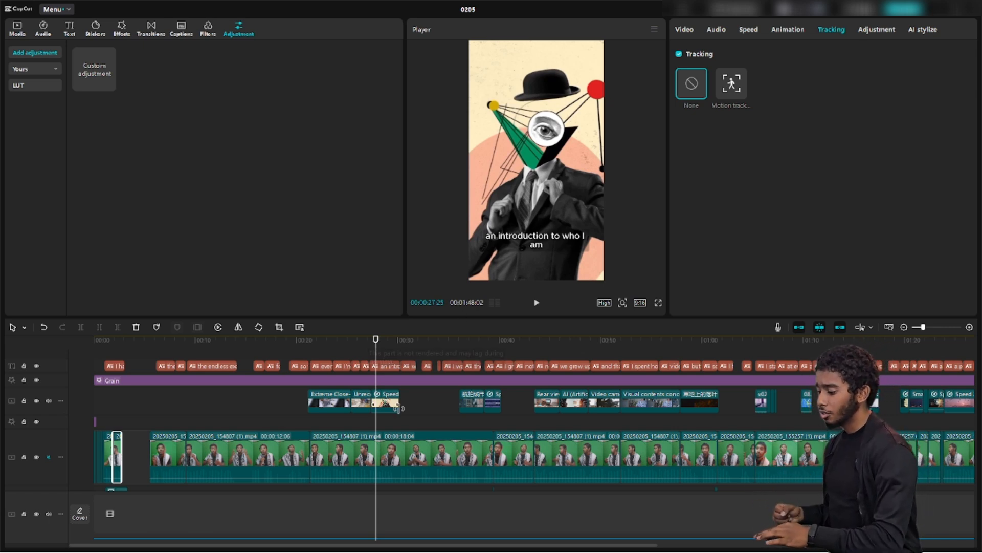
Select the 0.1x B-roll overlay, view smooth slow-mo methods, preview it, and keep the 9:16 canvas
left_click(382, 402)
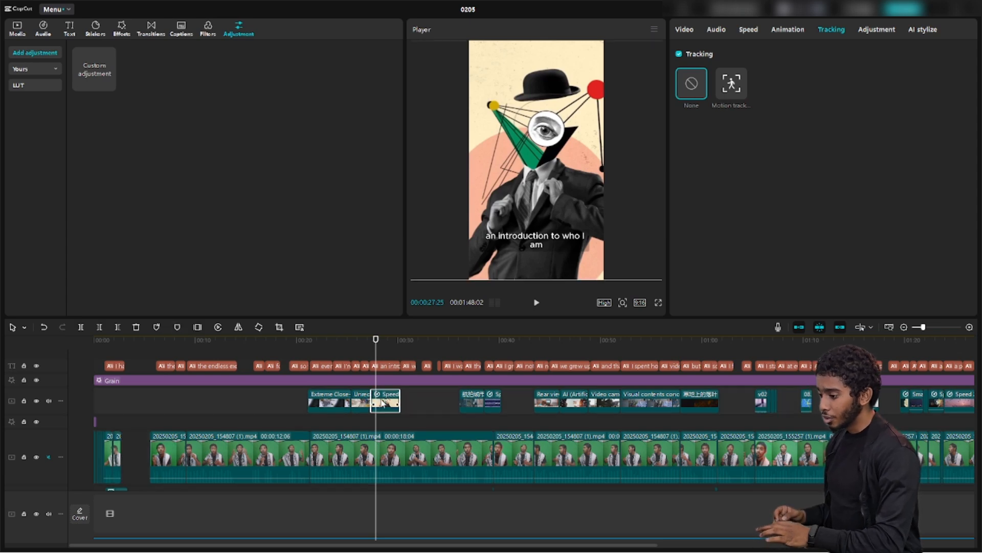
left_click(752, 30)
left_click(722, 184)
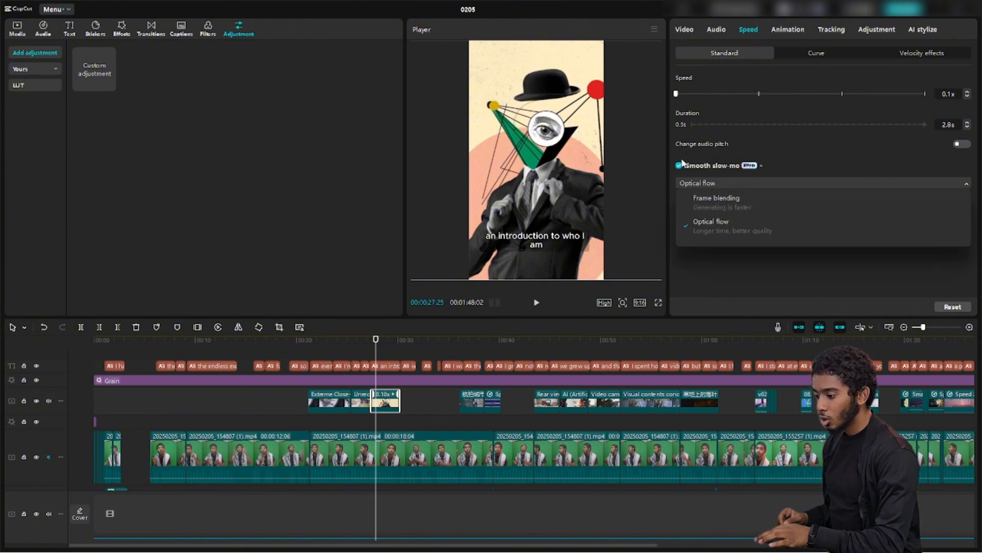
left_click(538, 306)
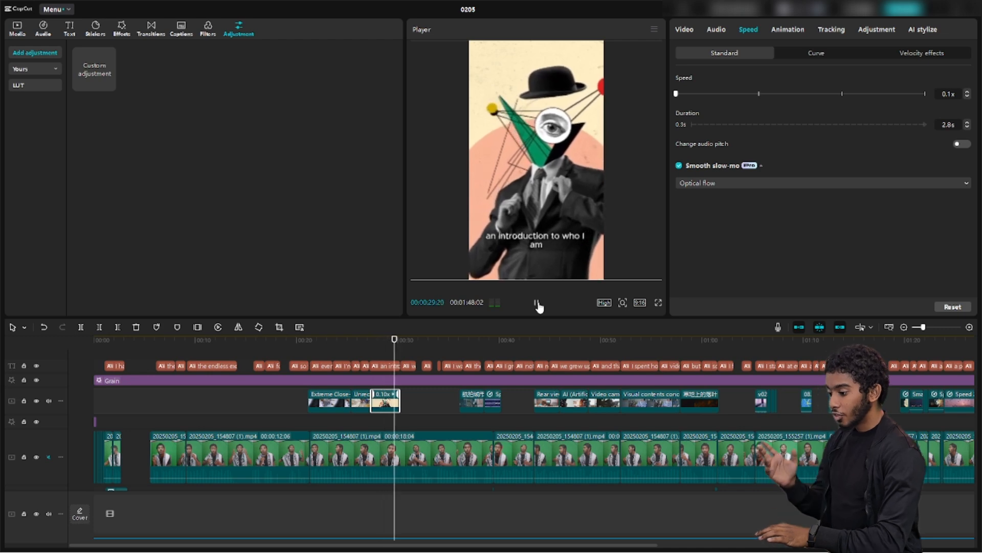
left_click(537, 305)
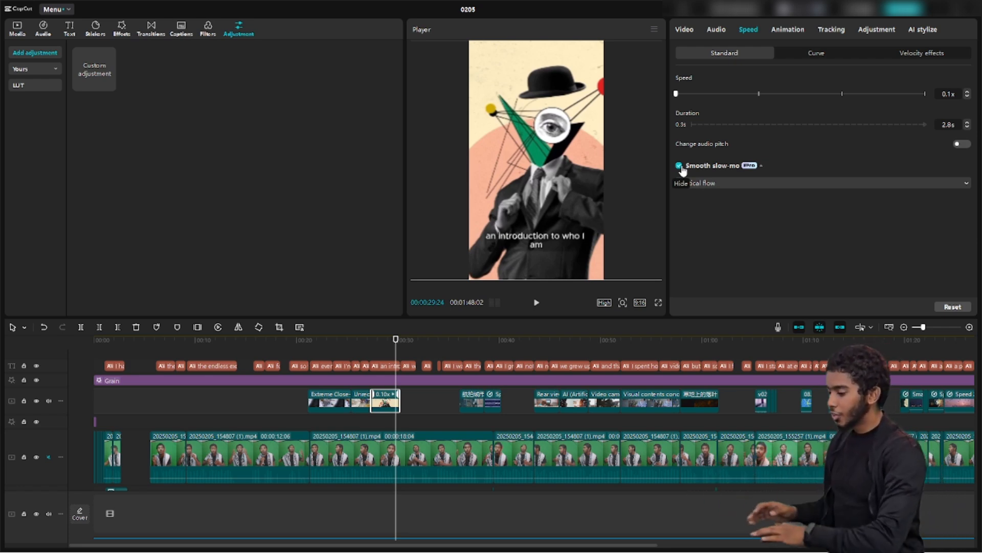
left_click(639, 302)
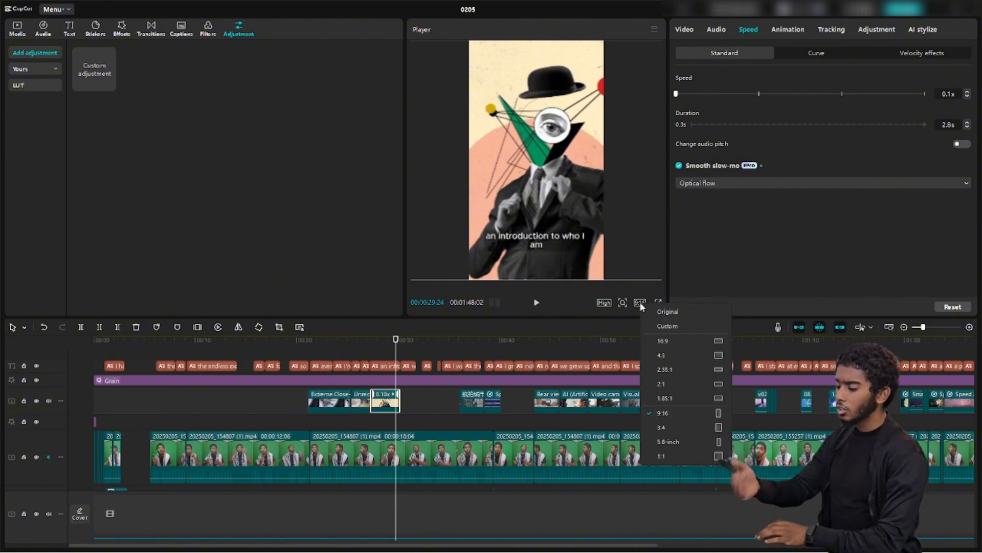
left_click(738, 248)
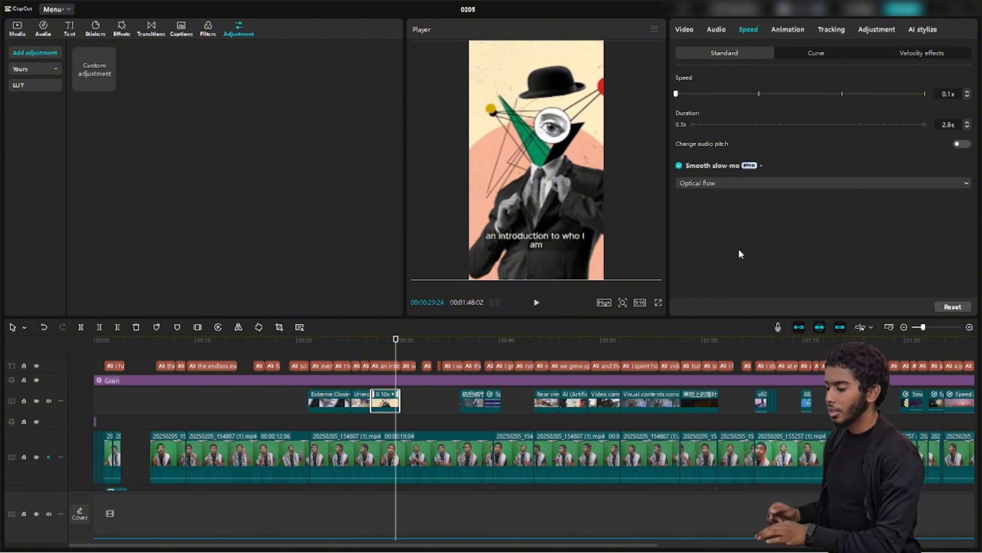
Compare playback with smooth slow-mo off from 00:27, then re-enable it using Frame blending
left_click(679, 166)
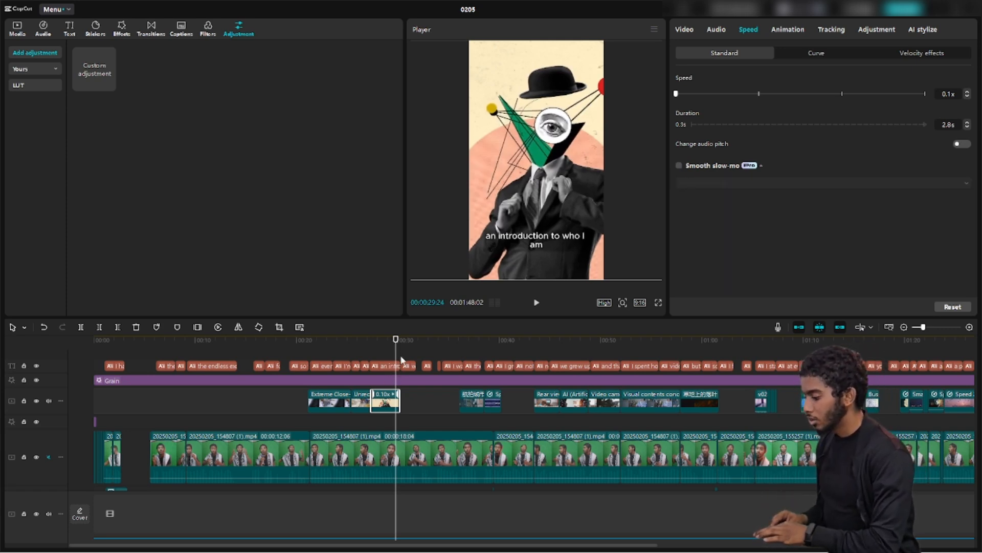
left_click_drag(397, 359, 372, 361)
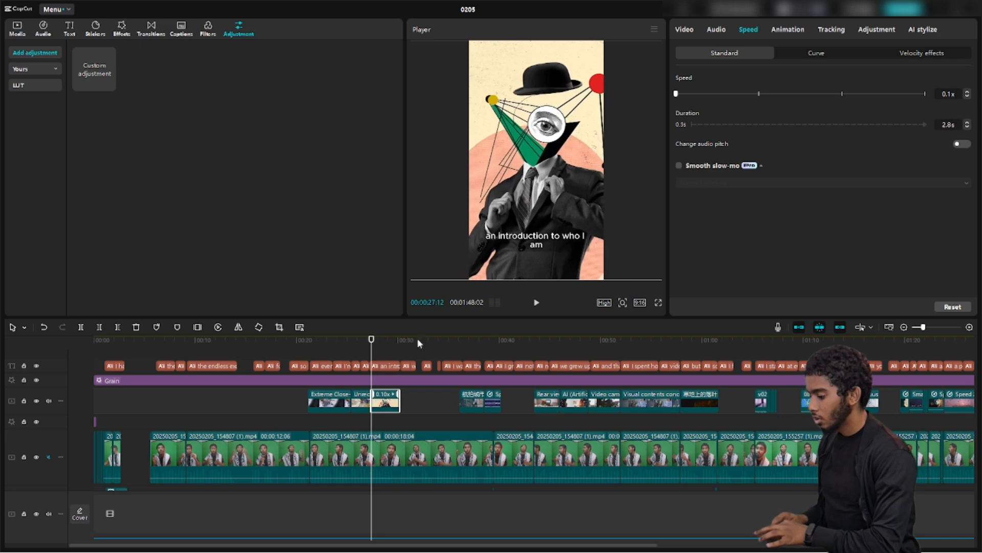
left_click(535, 303)
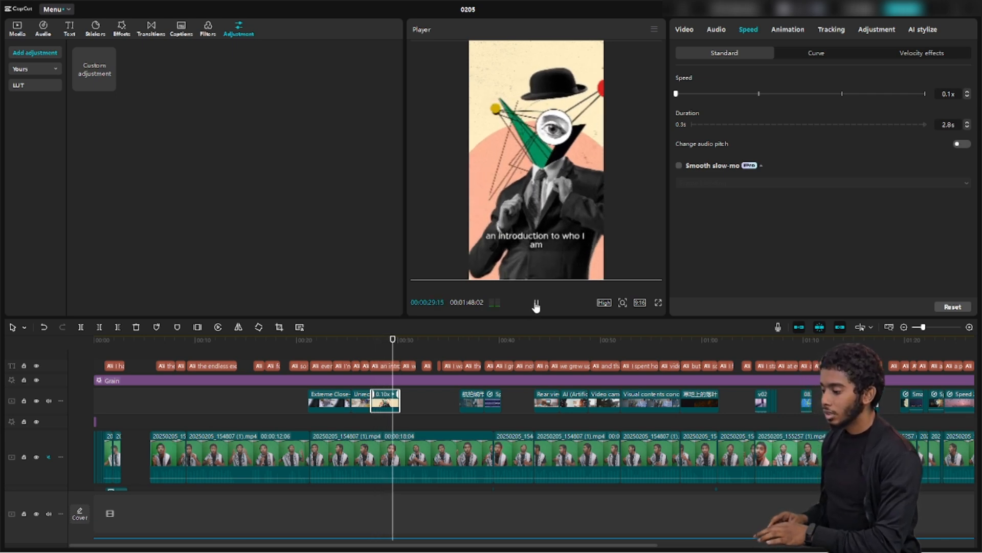
left_click(535, 305)
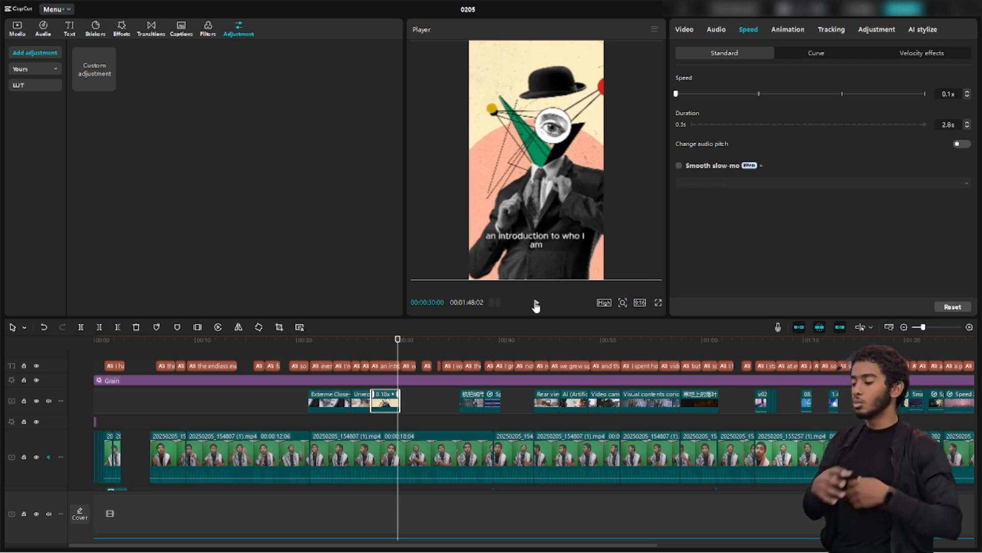
left_click(680, 166)
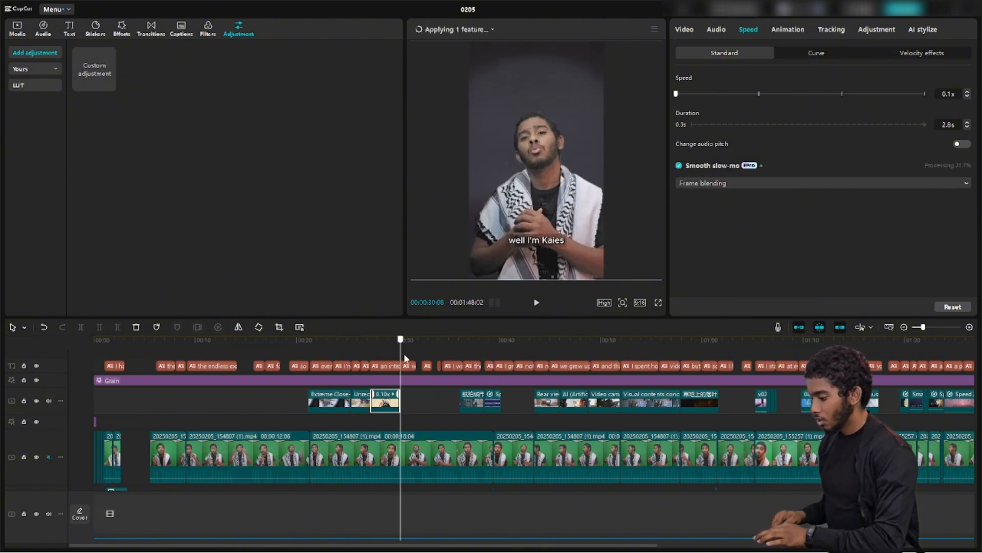
left_click_drag(515, 365, 217, 429)
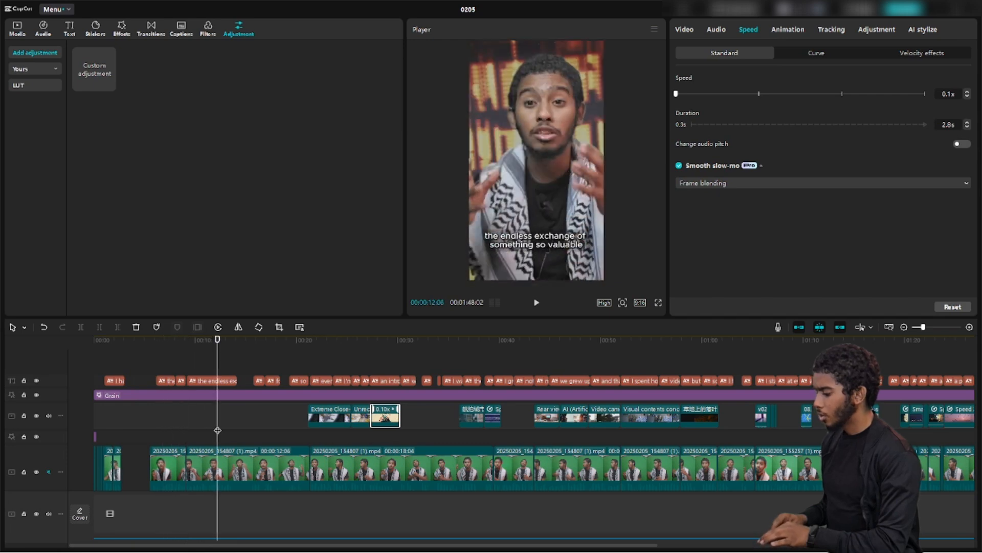
At 00:12 on the talking-head clip, try the Remove BG colour picker, then switch Chroma key off
left_click(247, 464)
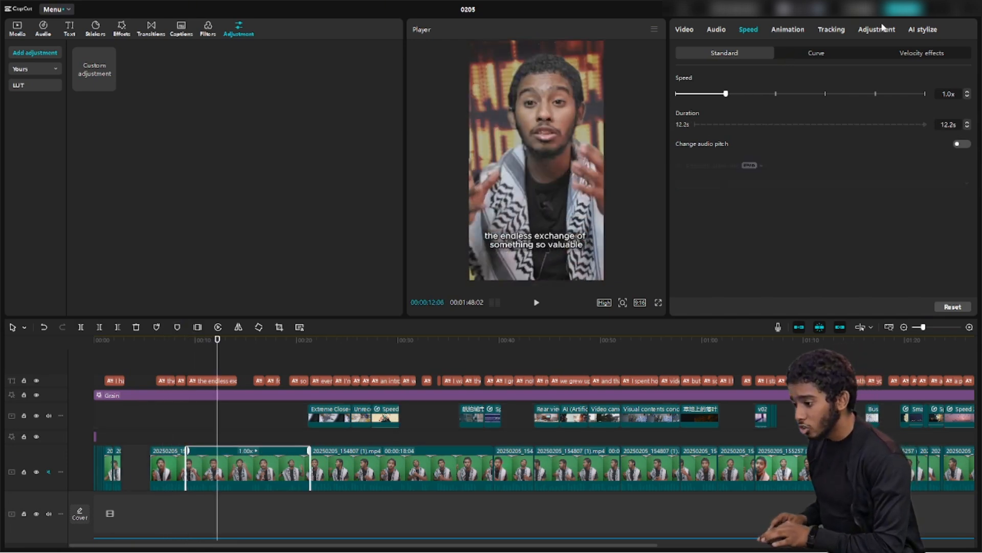
left_click(690, 31)
left_click(794, 53)
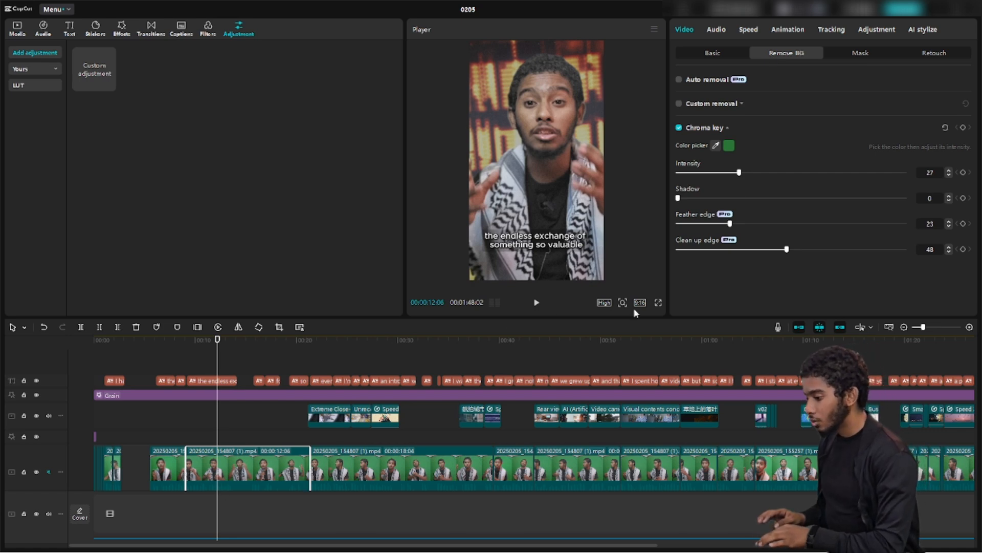
left_click(719, 148)
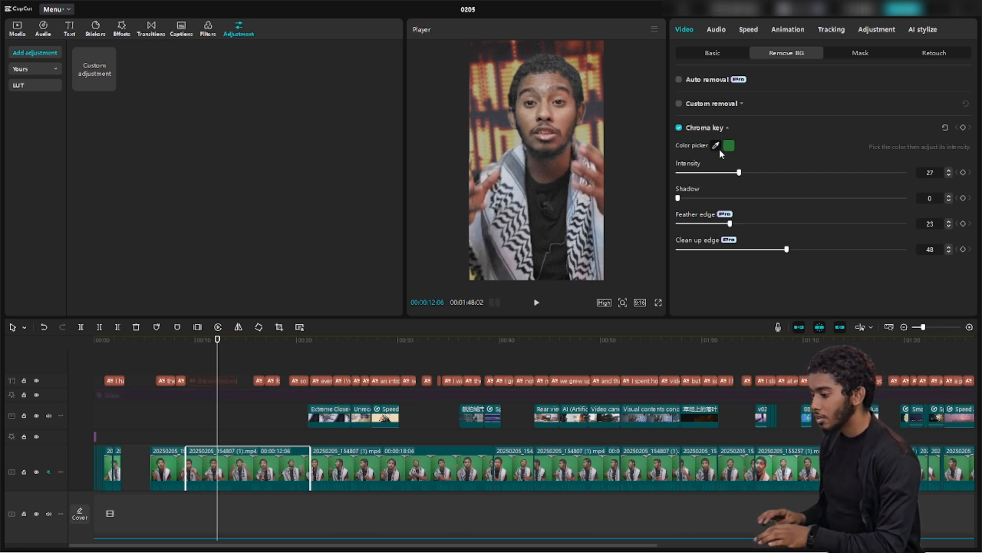
left_click(679, 128)
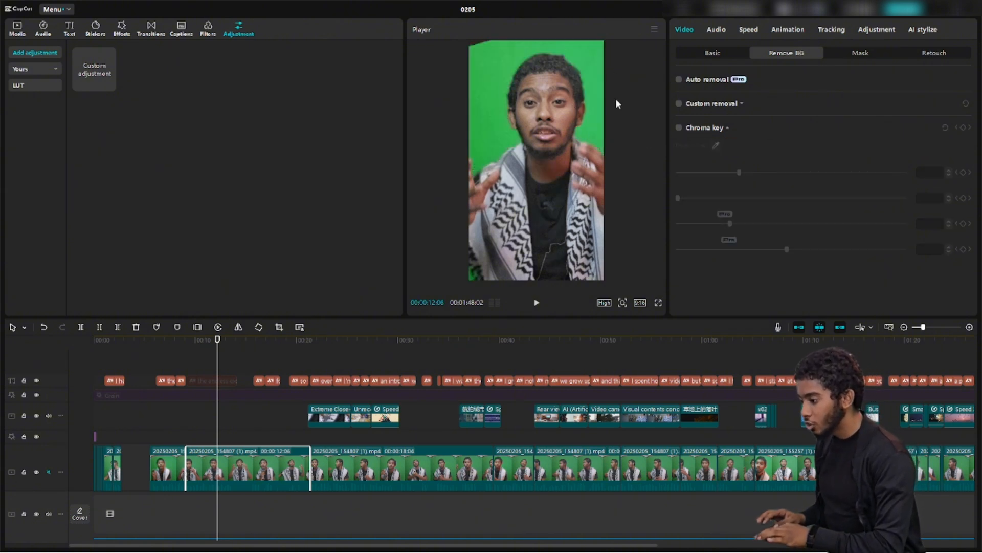
Hide the Grain track and open the talking-head clip's Basic HSL controls (hue 0, saturation 100, brightness 100)
left_click(36, 394)
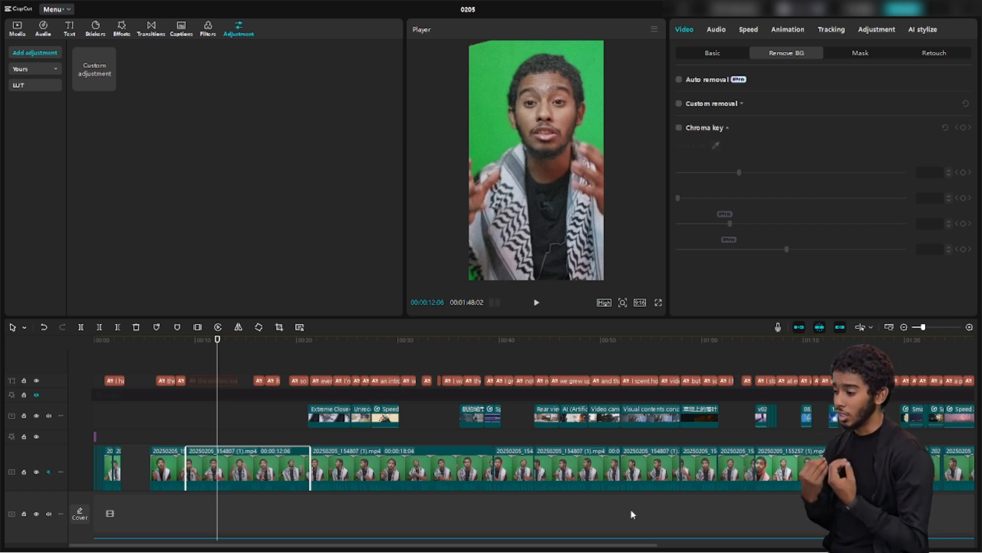
left_click(713, 52)
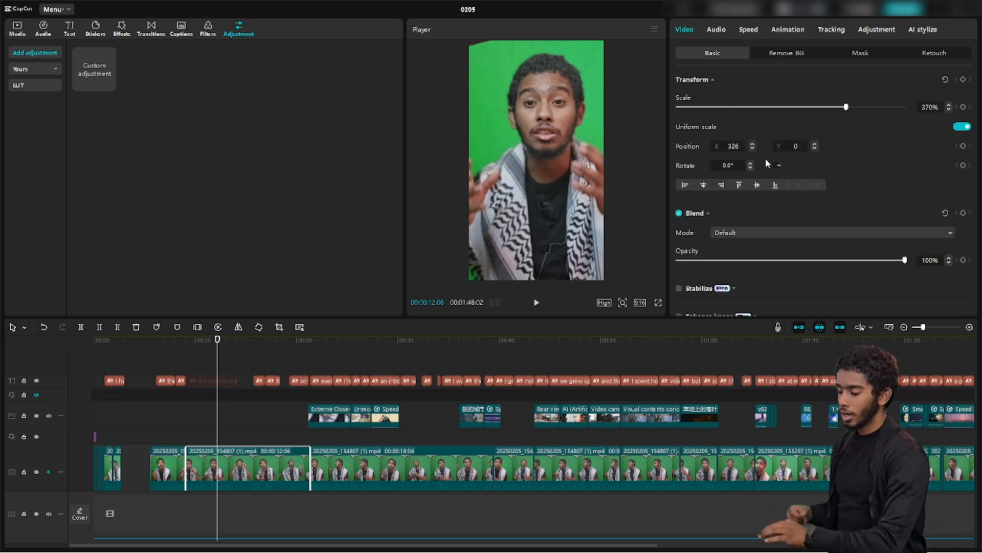
left_click(874, 29)
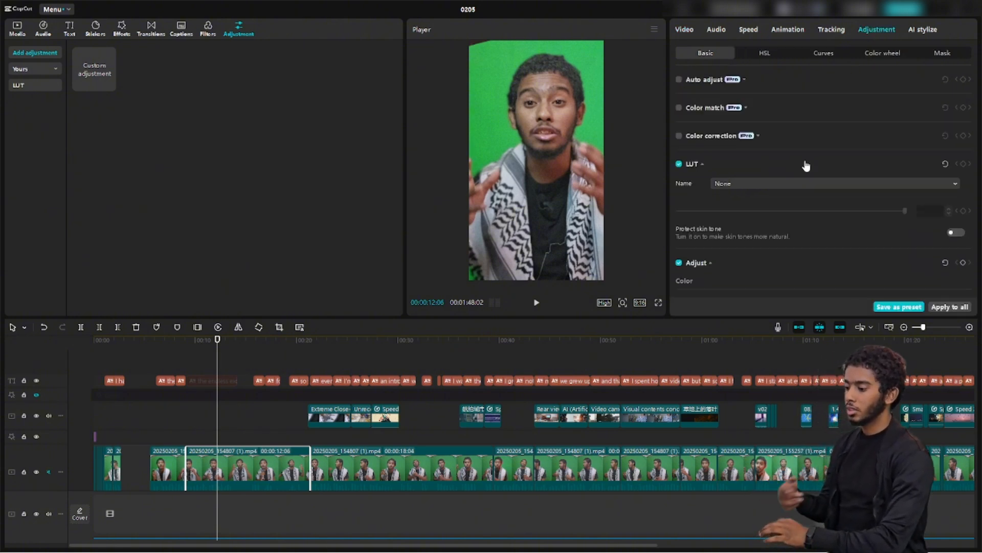
scroll(805, 165, "down", 5)
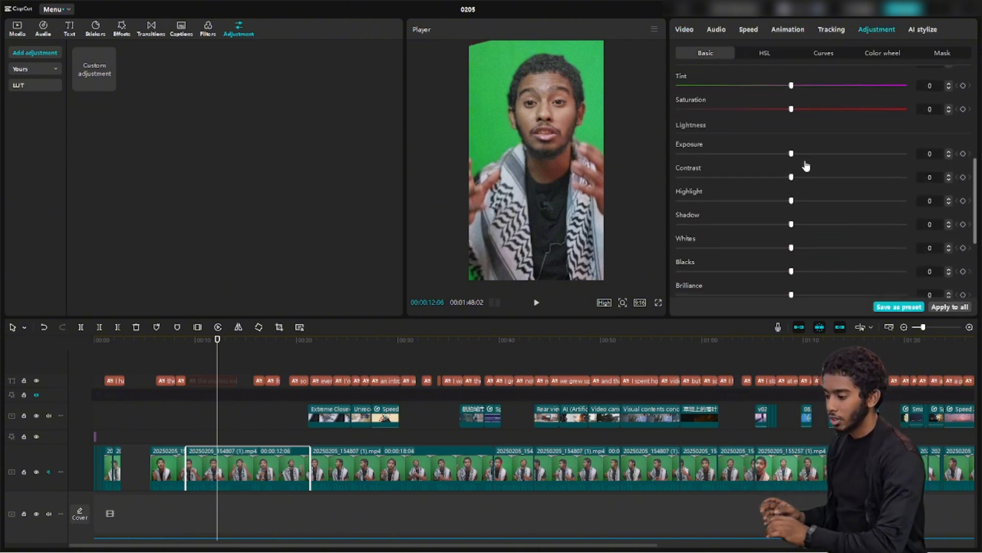
scroll(805, 165, "up", 5)
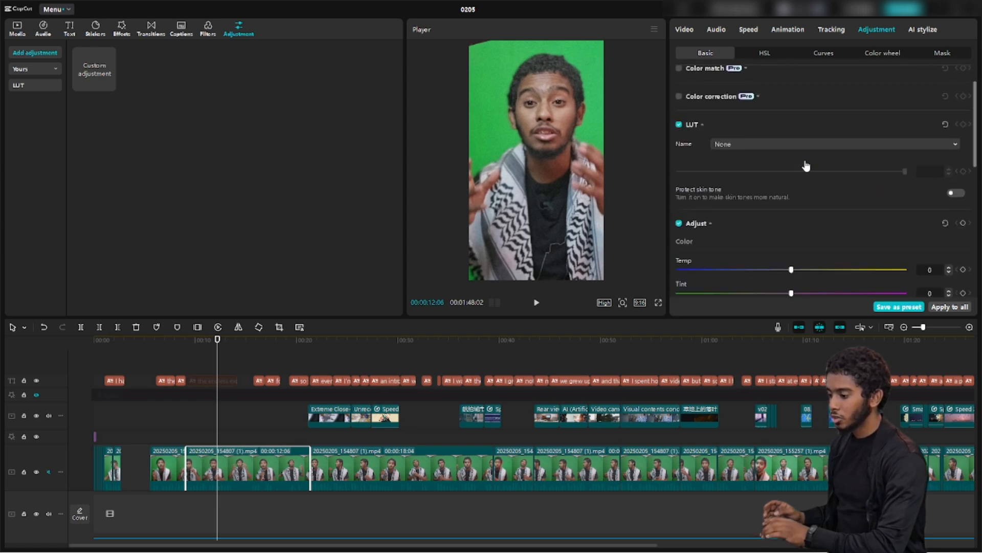
scroll(806, 165, "down", 10)
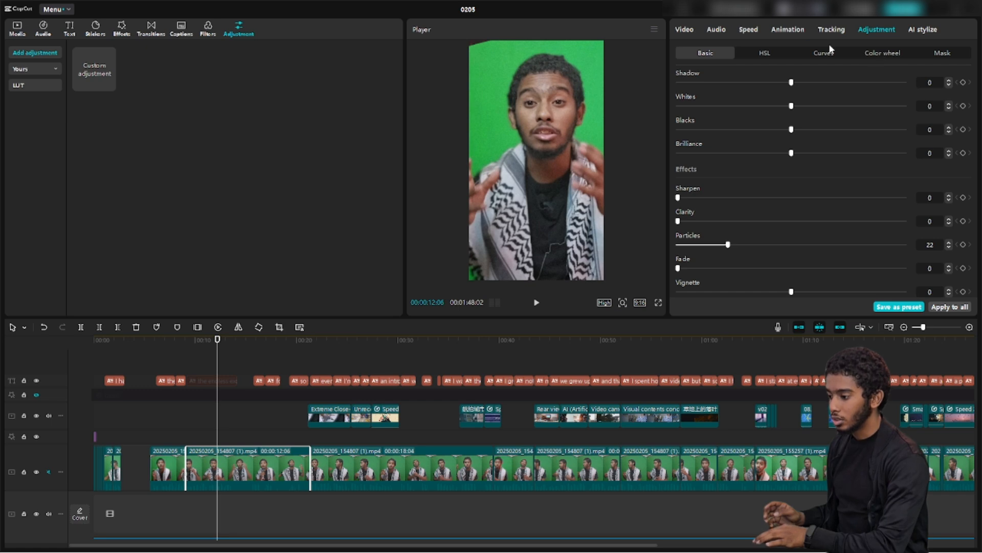
left_click(765, 55)
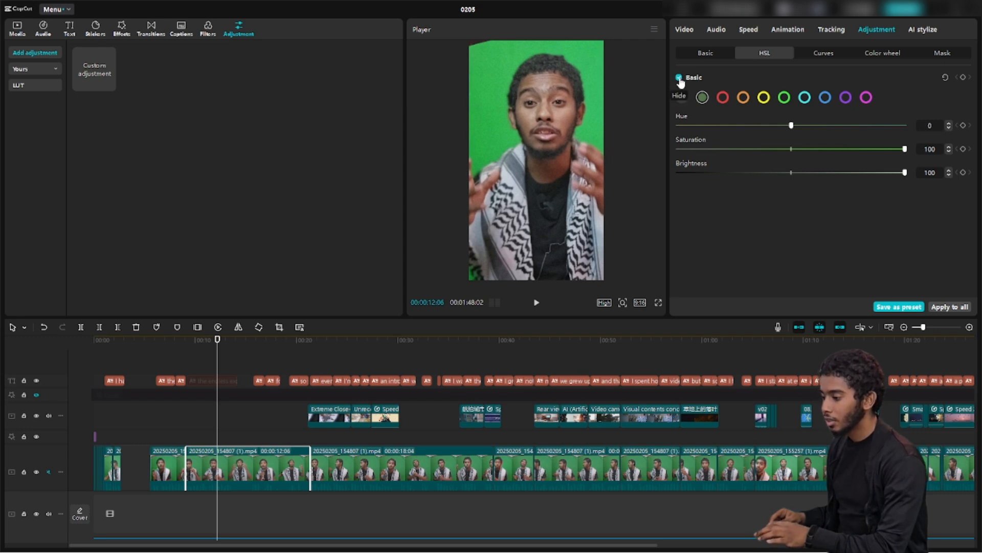
Turn off basic HSL and lower the Particles adjustment from 22 to 0
left_click(679, 78)
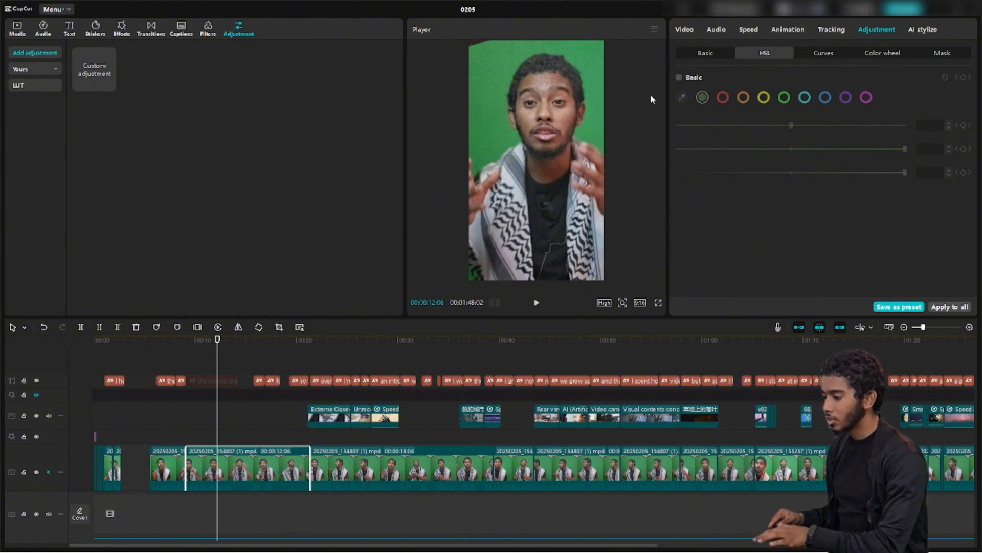
left_click(695, 58)
scroll(776, 164, "down", 10)
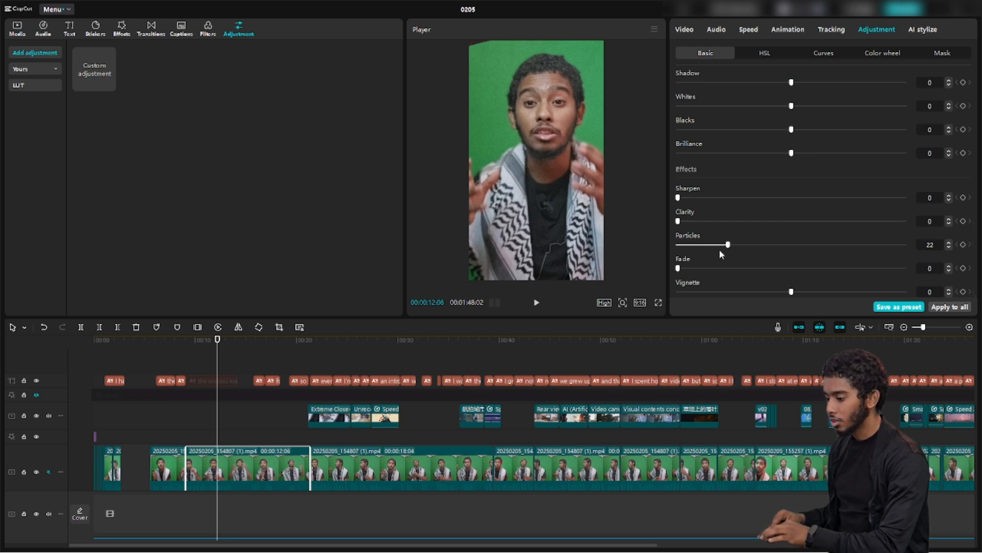
scroll(711, 223, "up", 3)
scroll(710, 223, "up", 5)
scroll(708, 231, "down", 12)
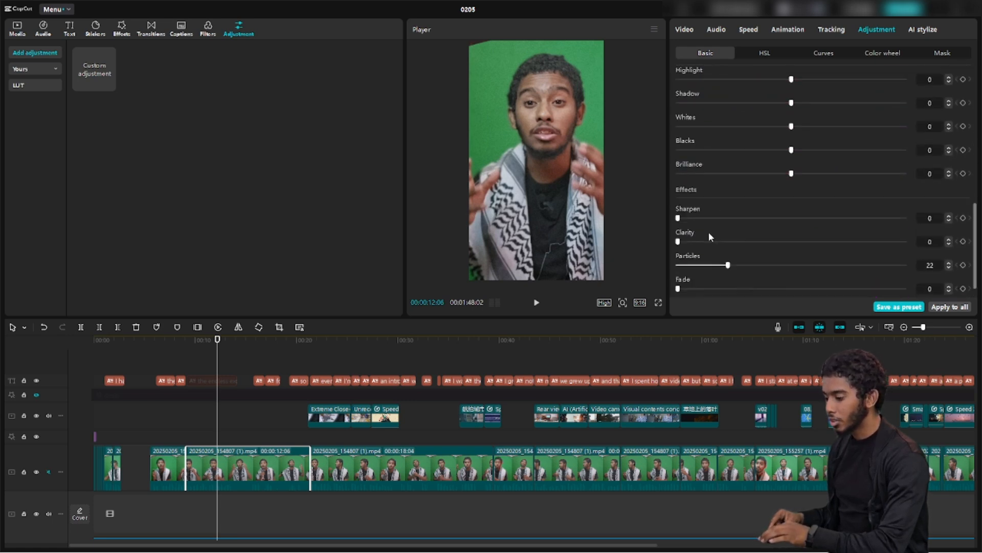
left_click_drag(704, 248, 664, 241)
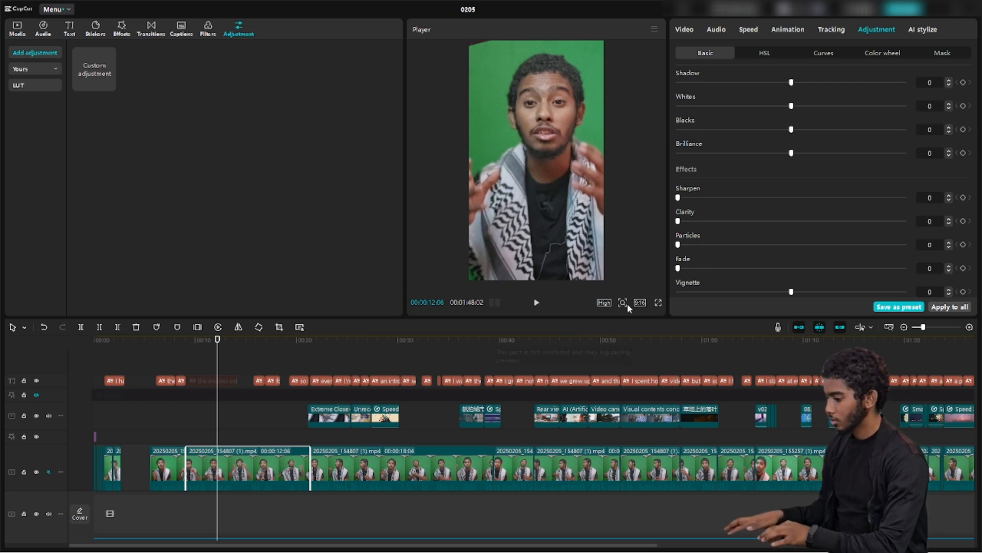
Preview the clip full screen, then re-enable the basic HSL adjustment
left_click(659, 303)
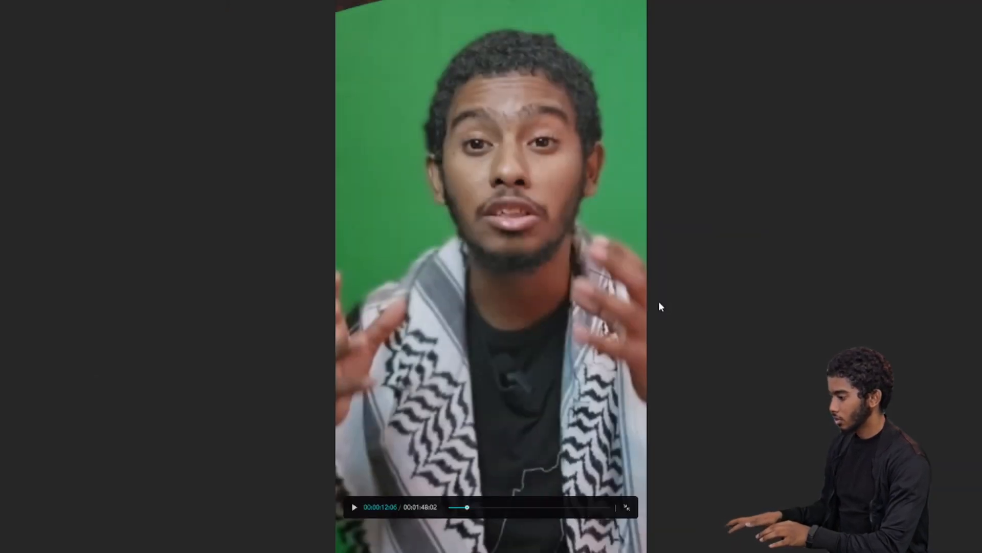
left_click(626, 508)
scroll(785, 183, "up", 10)
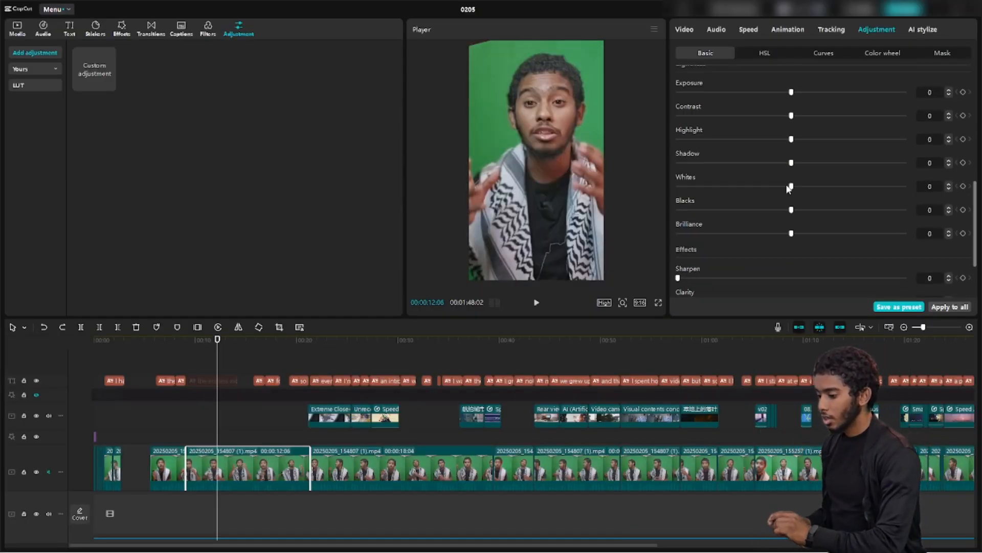
left_click(764, 52)
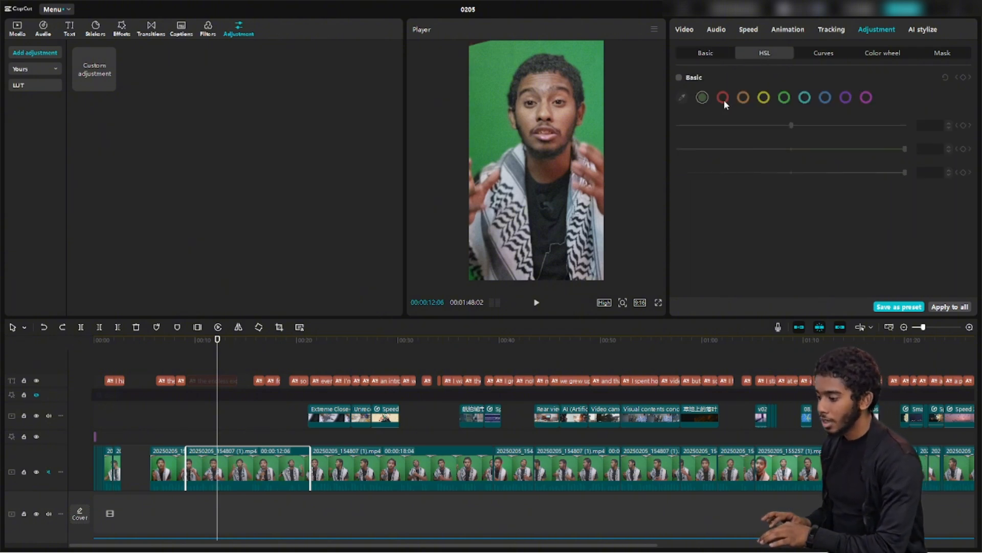
left_click(680, 78)
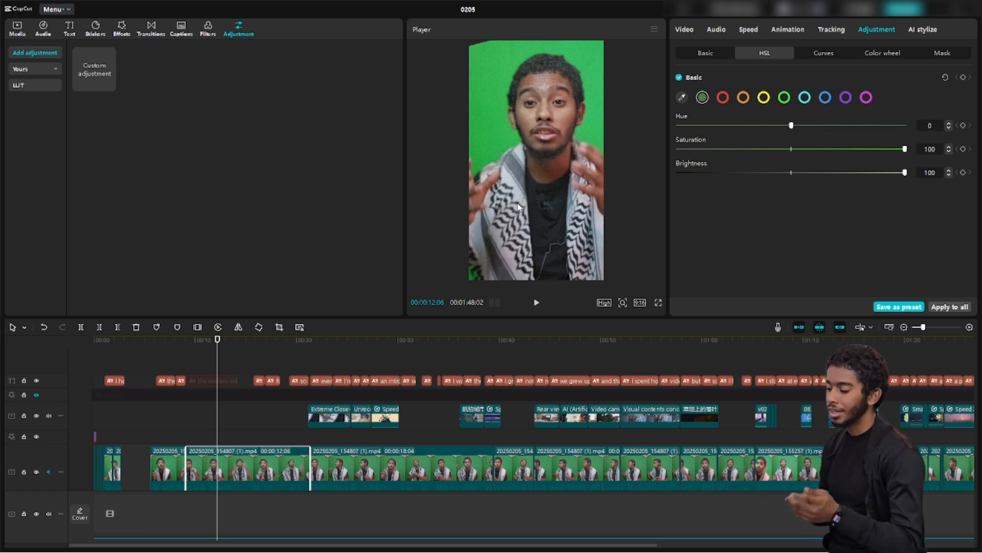
In Remove BG, toggle Chroma key on and back off, then expand Custom removal
left_click(684, 29)
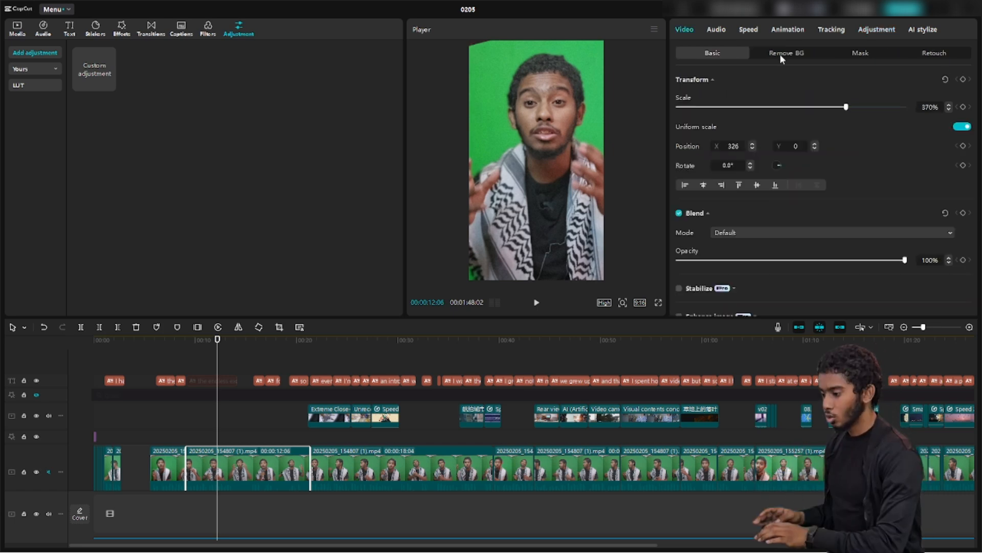
left_click(780, 54)
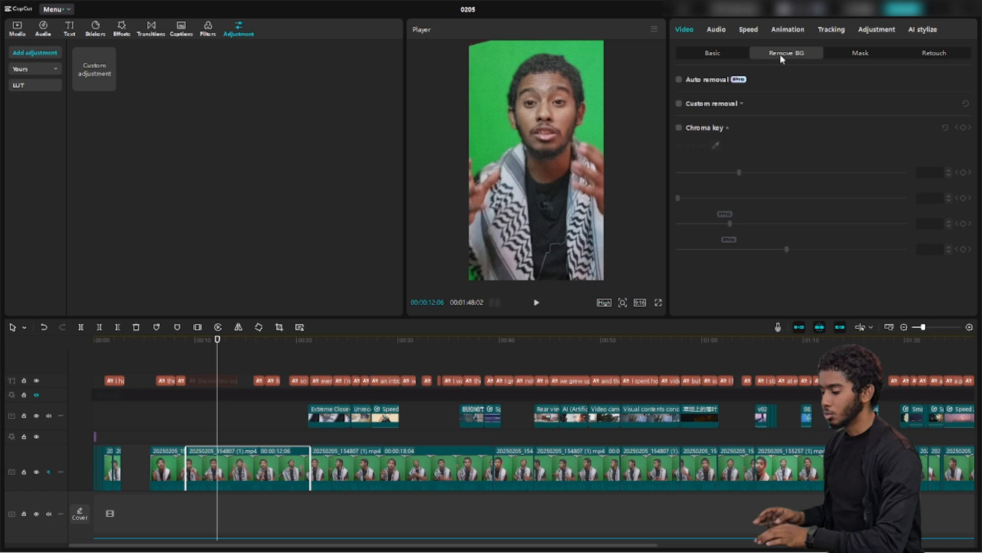
left_click(681, 127)
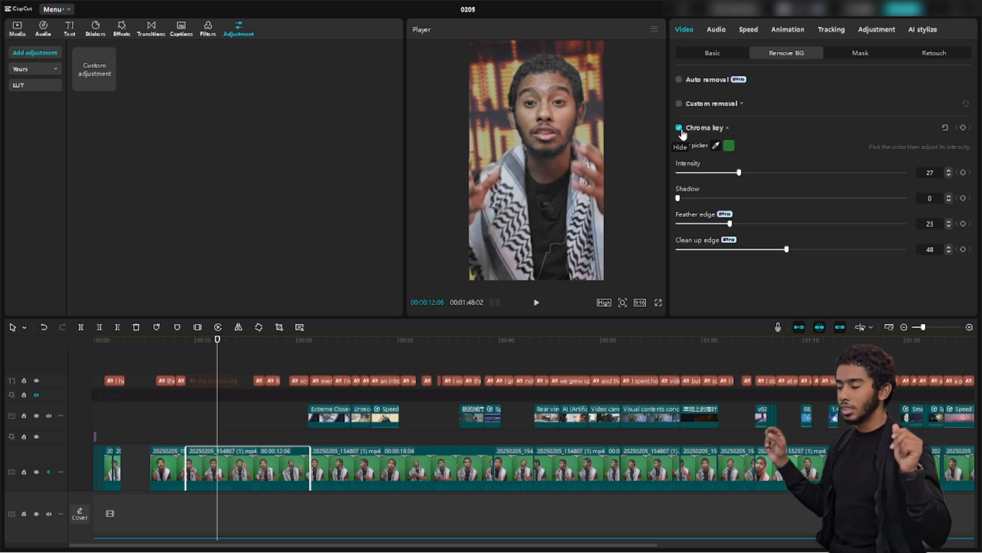
left_click(679, 128)
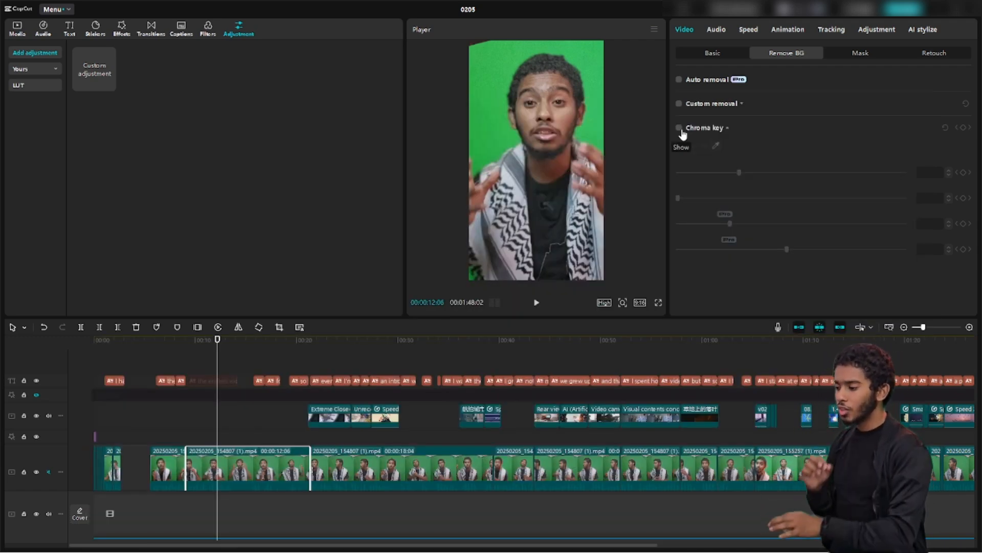
left_click(735, 104)
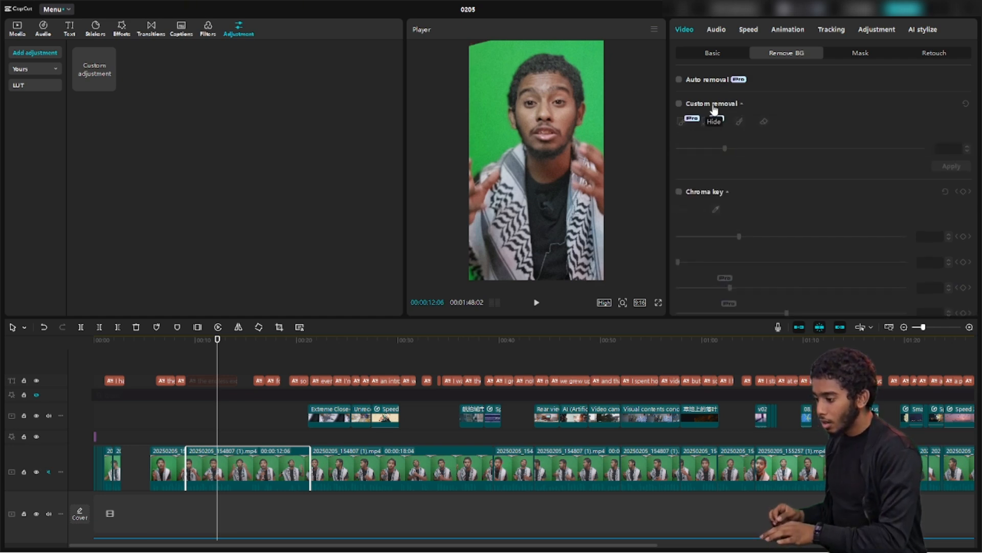
Brush and apply a custom cutout around the speaker's face, then turn custom removal off
left_click(678, 103)
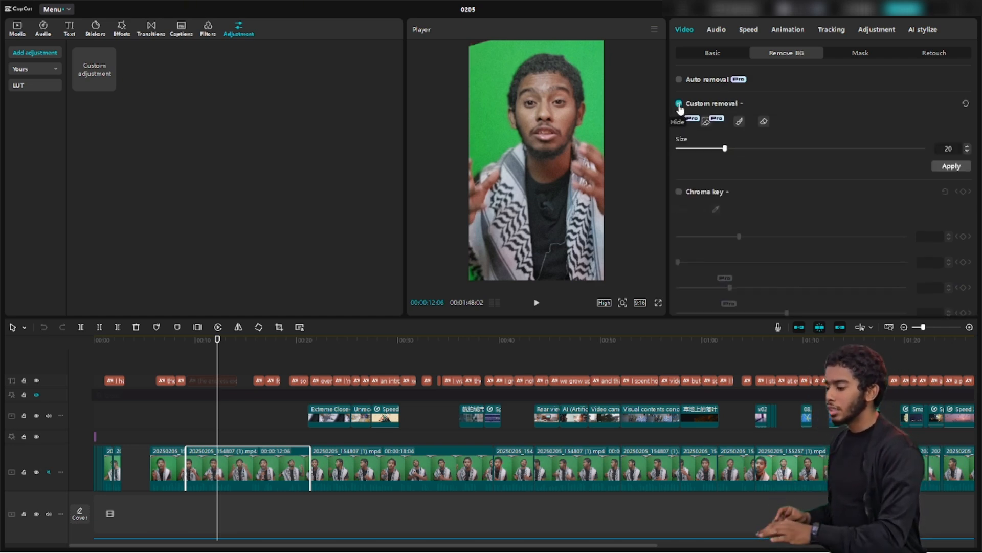
left_click(739, 121)
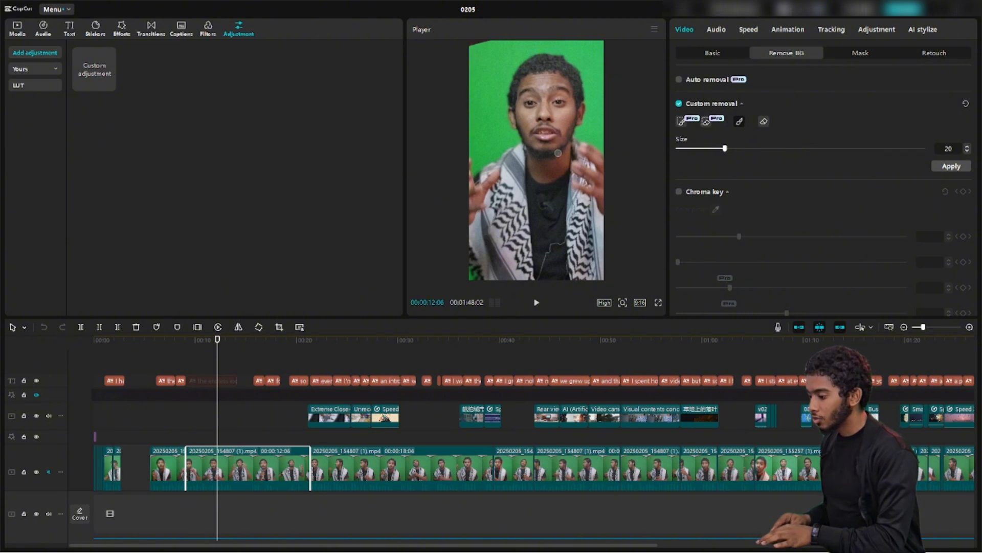
mouse_move(566, 137)
left_mouse_down()
mouse_move(528, 148)
mouse_move(521, 74)
mouse_move(561, 65)
mouse_move(580, 96)
mouse_move(539, 137)
mouse_move(527, 75)
mouse_move(562, 66)
mouse_move(579, 104)
mouse_move(547, 136)
mouse_move(531, 83)
mouse_move(552, 105)
left_mouse_up()
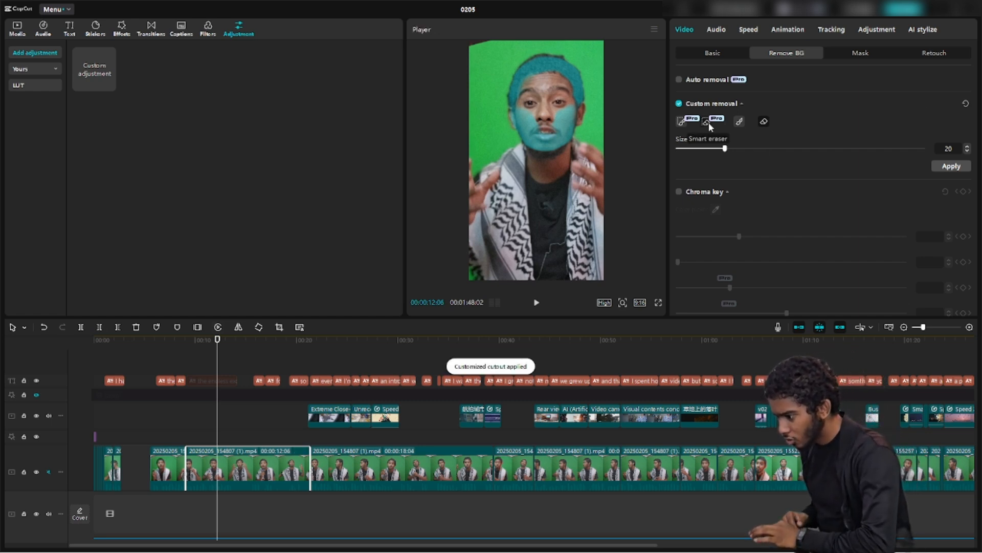
left_click(947, 166)
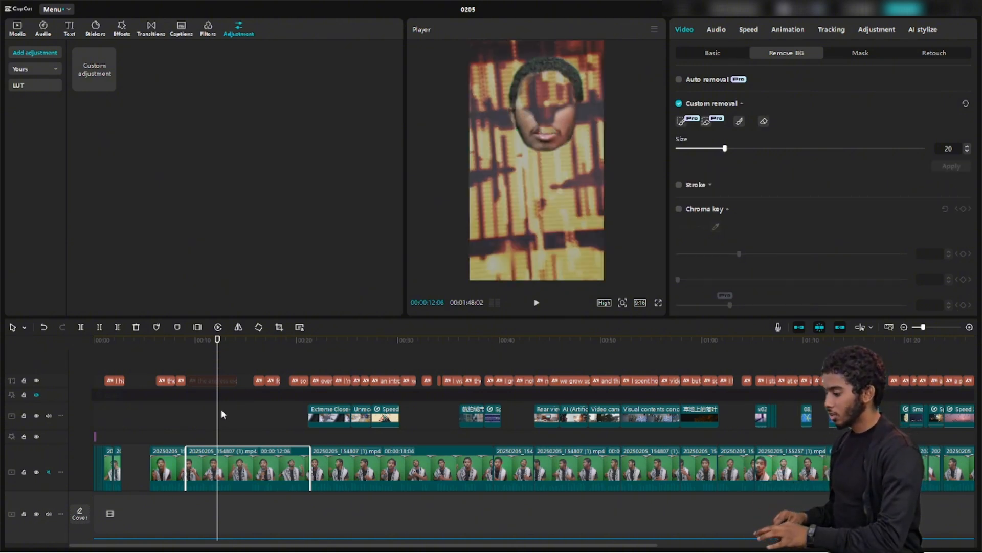
left_click_drag(221, 410, 246, 430)
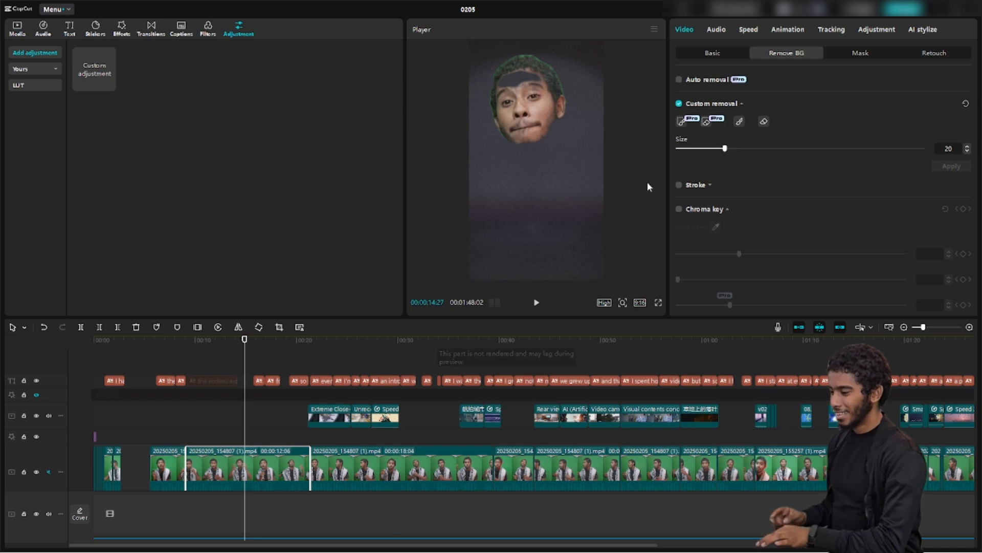
left_click(679, 103)
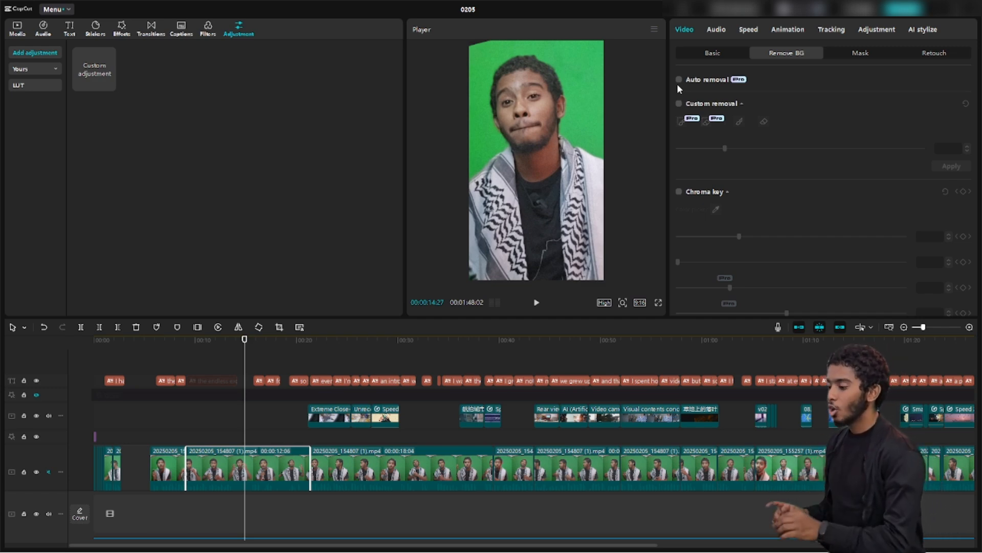
Enable Auto removal on the green-screen clip and preview the key around 00:12
left_click(679, 81)
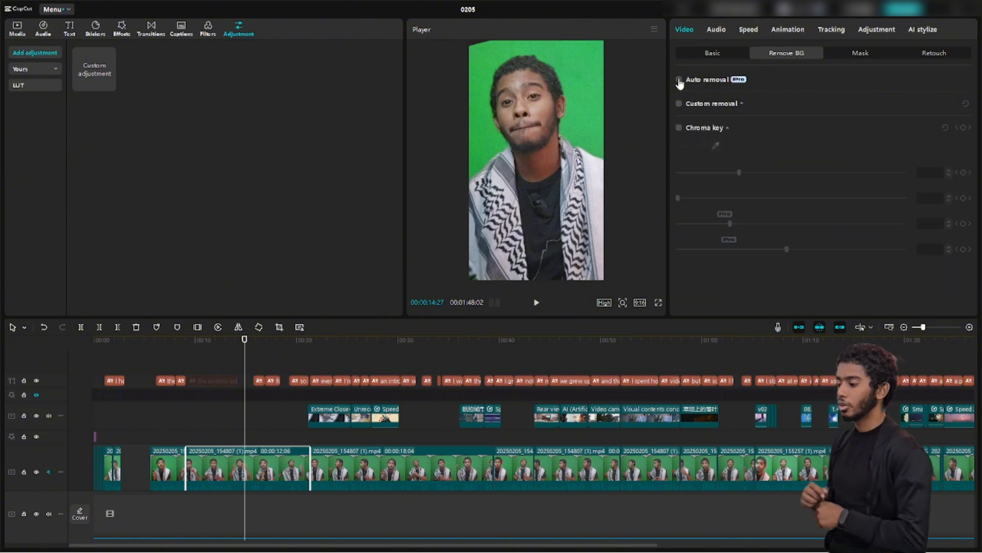
left_click(679, 80)
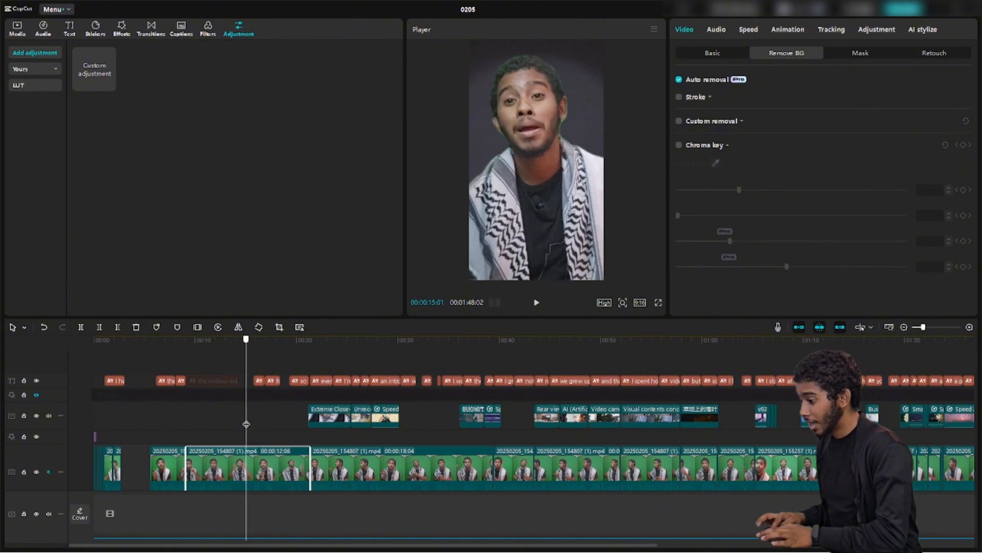
left_click(221, 423)
mouse_move(221, 423)
left_mouse_down()
mouse_move(237, 424)
mouse_move(224, 423)
left_mouse_up()
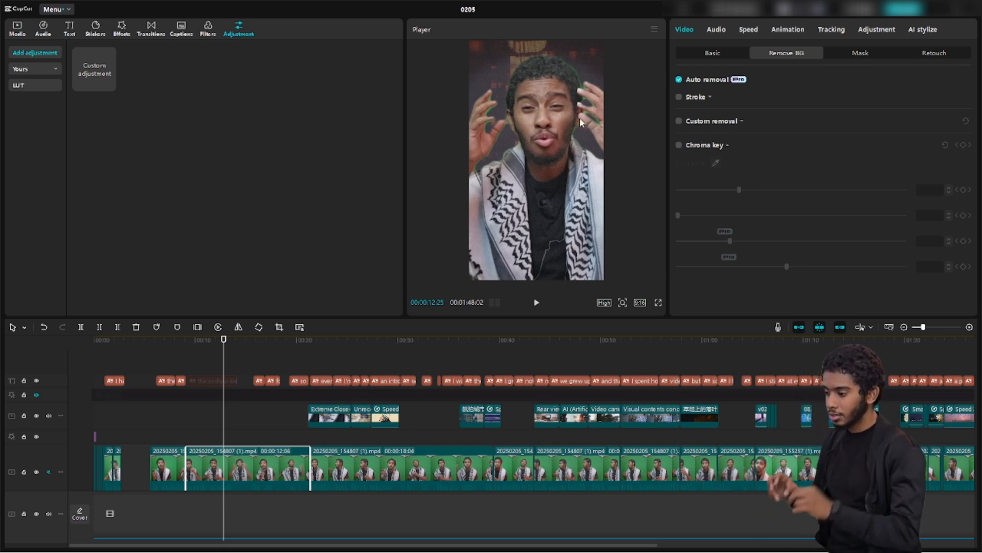
Open Adjustment > HSL and eyedropper-sample the green fringe on the speaker's hand
left_click(717, 54)
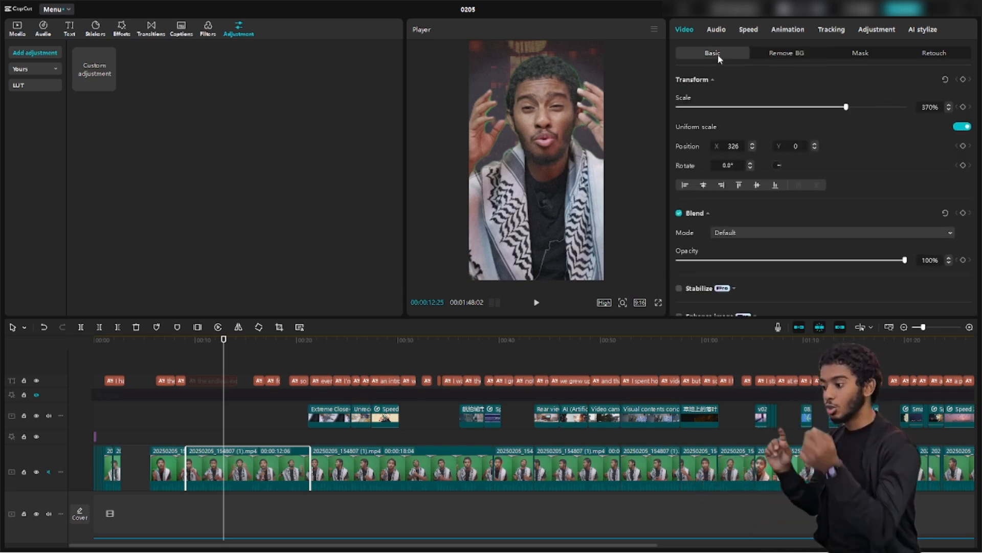
left_click(871, 29)
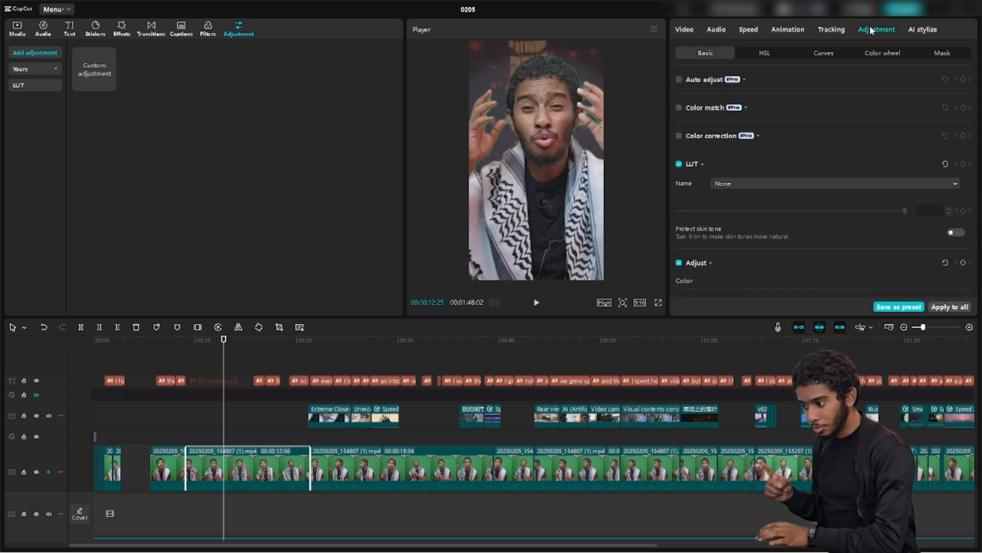
left_click(764, 54)
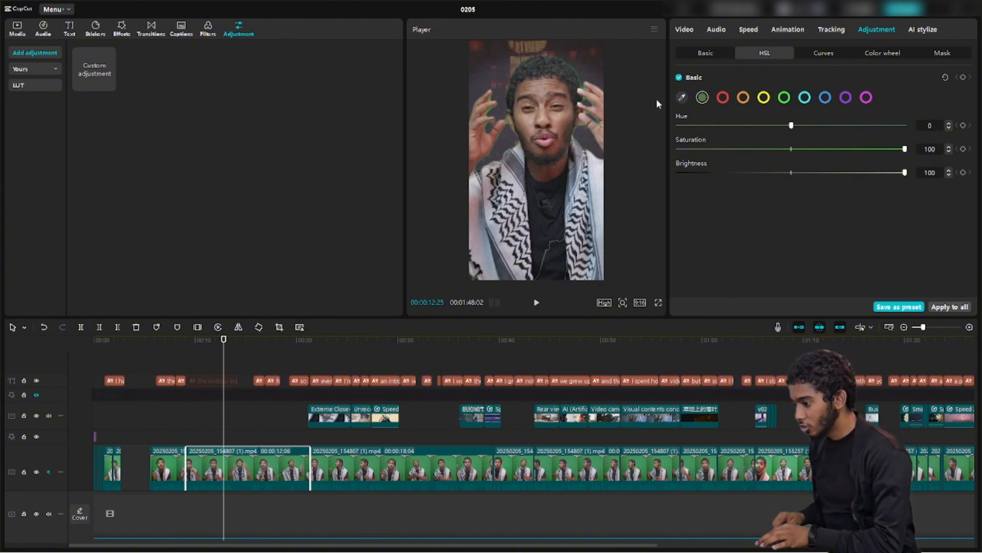
left_click(680, 98)
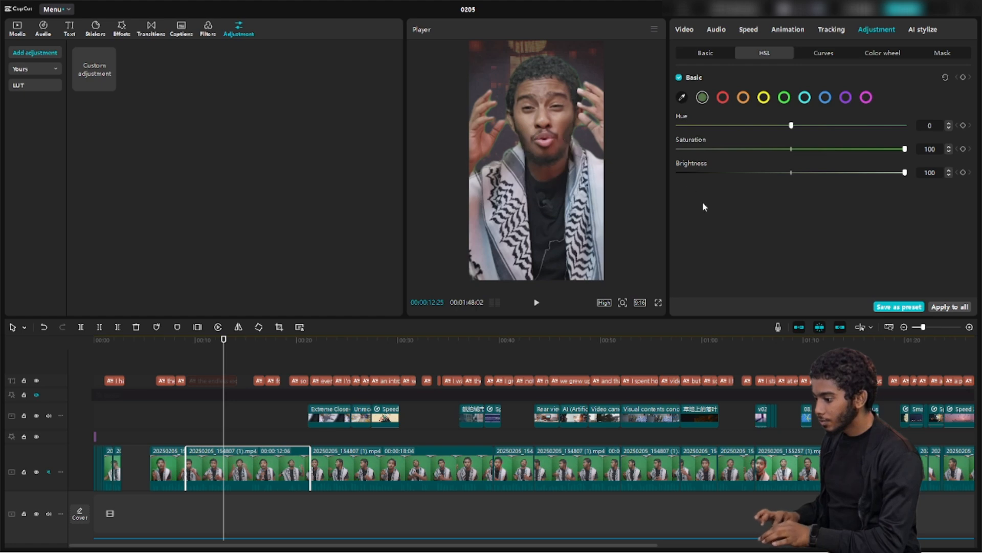
left_click(567, 158)
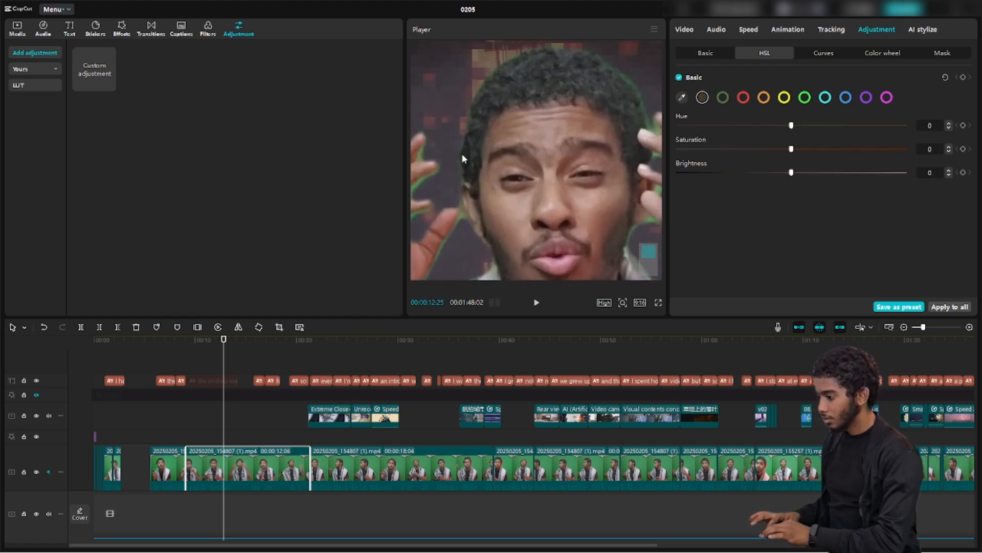
left_click(681, 97)
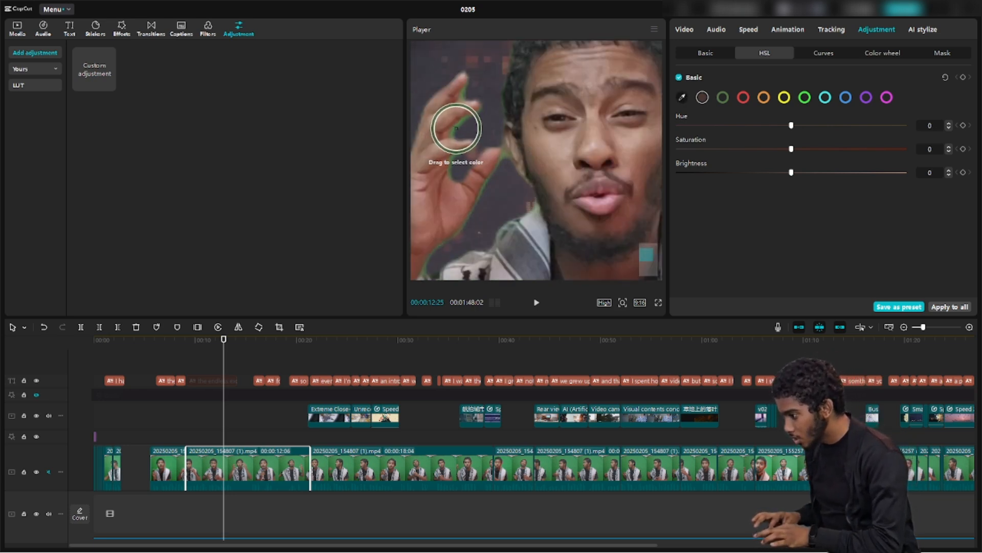
left_click(456, 131)
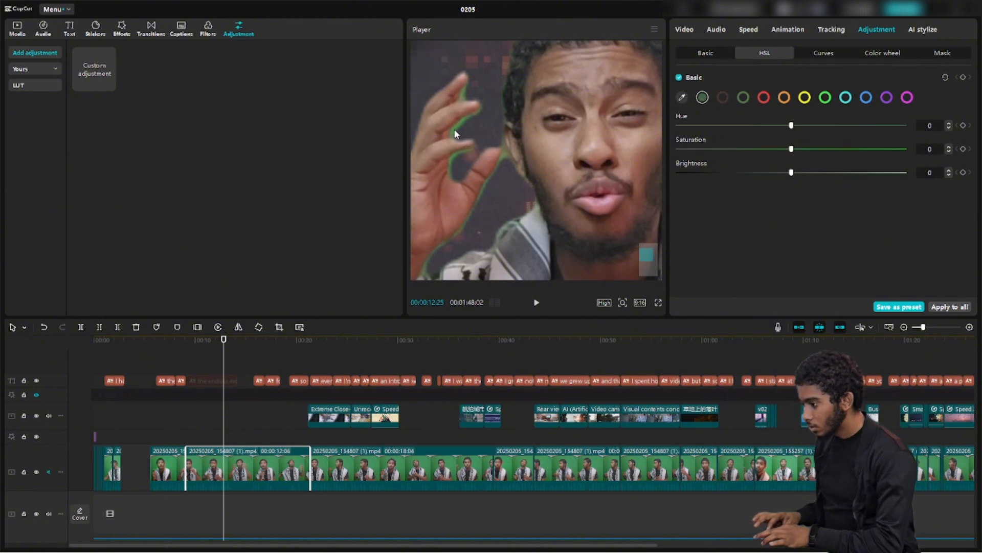
Drag saturation to -100 for the sampled greens and the standard green range
left_click_drag(790, 172, 659, 193)
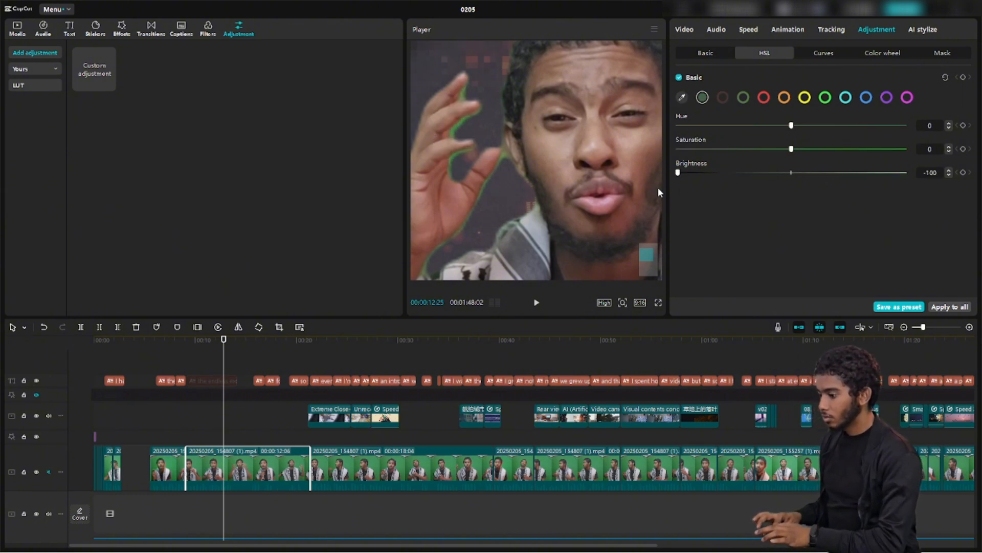
left_click(742, 98)
left_click(824, 173)
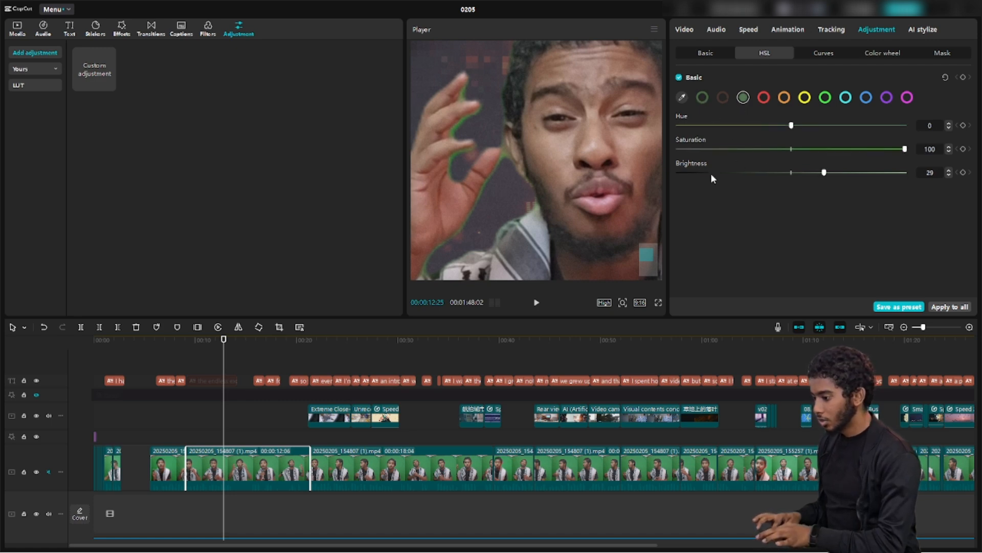
left_click(702, 97)
left_click(688, 149)
left_click_drag(688, 149, 622, 158)
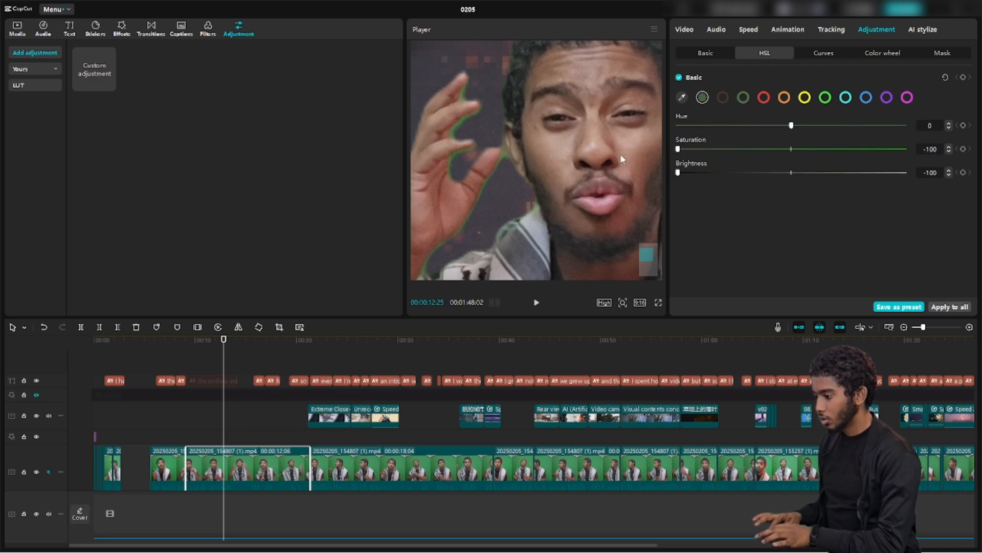
left_click(744, 97)
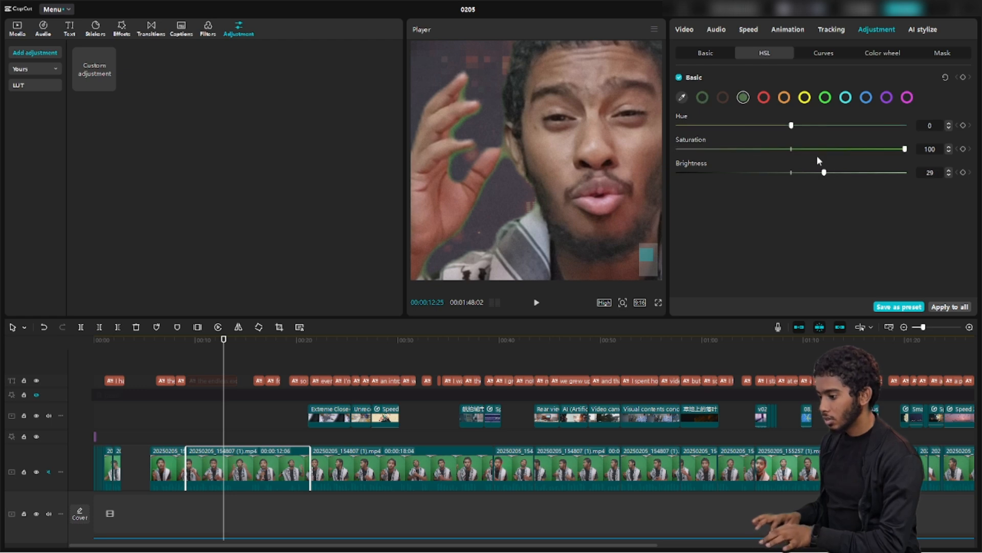
left_click_drag(814, 150, 636, 146)
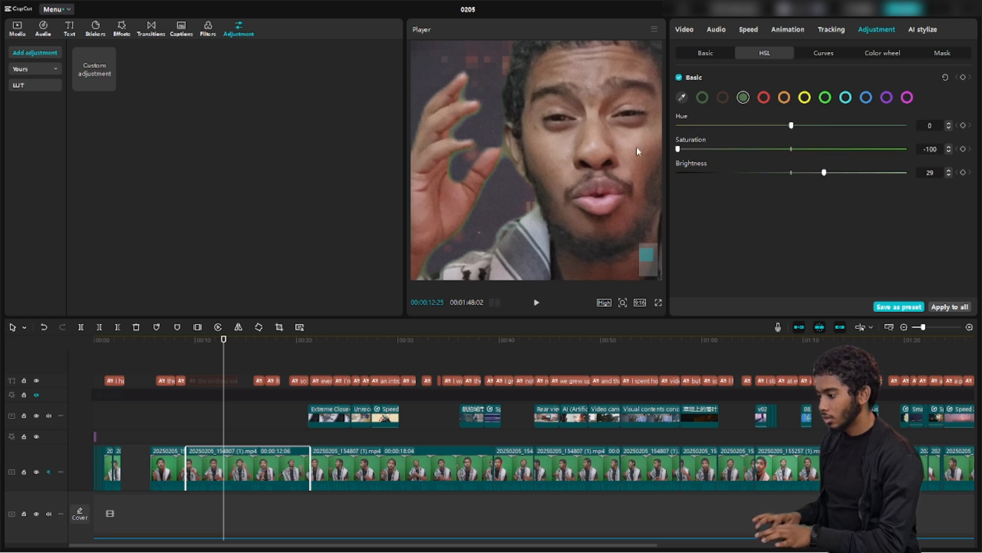
left_click(826, 98)
left_click_drag(785, 149, 629, 168)
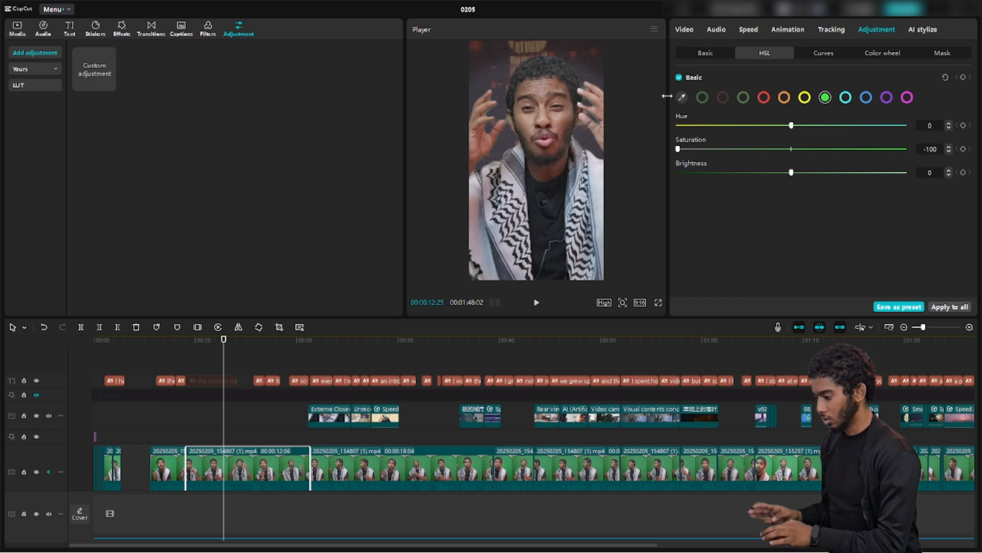
Select the next talking-head clip and preview it around 00:32
left_click_drag(224, 409, 390, 421)
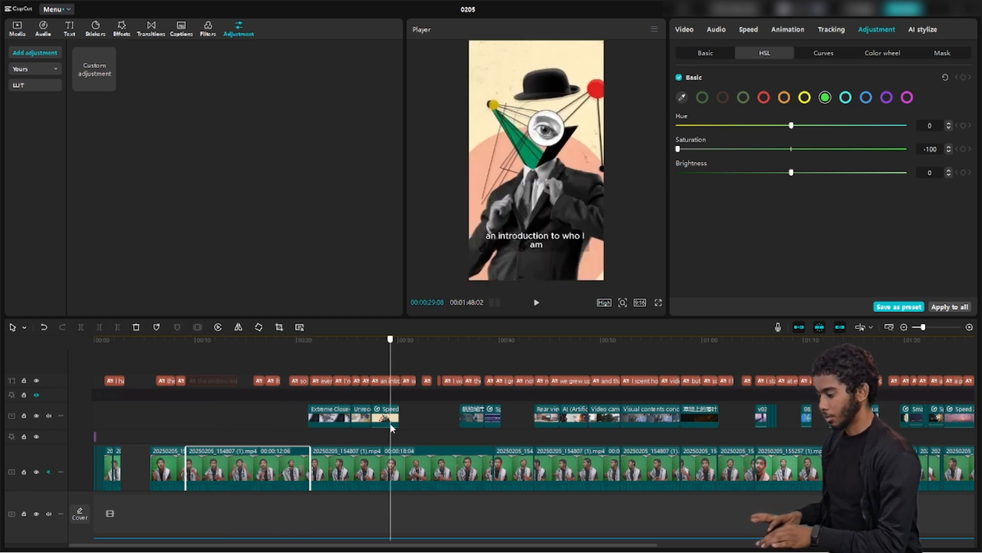
left_click(392, 473)
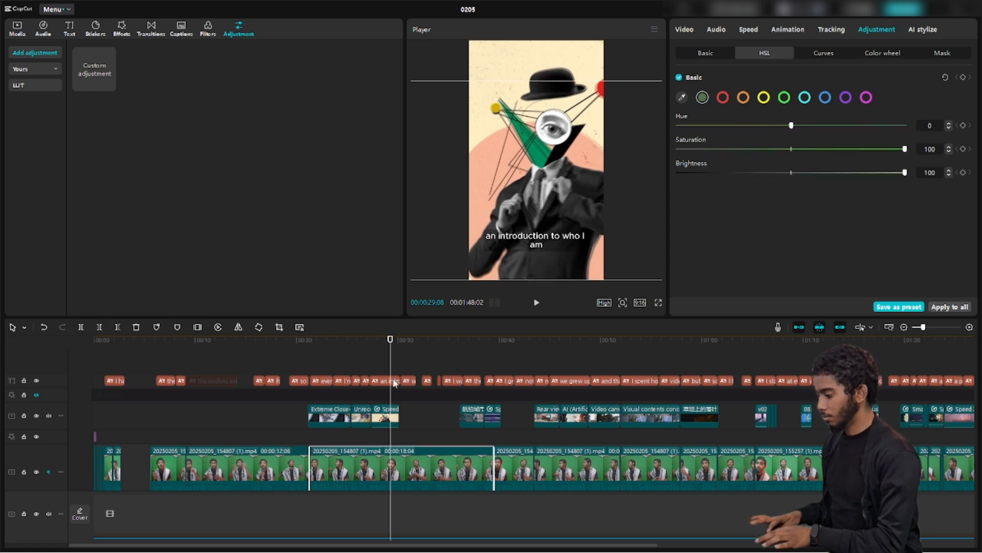
left_click_drag(387, 364, 423, 371)
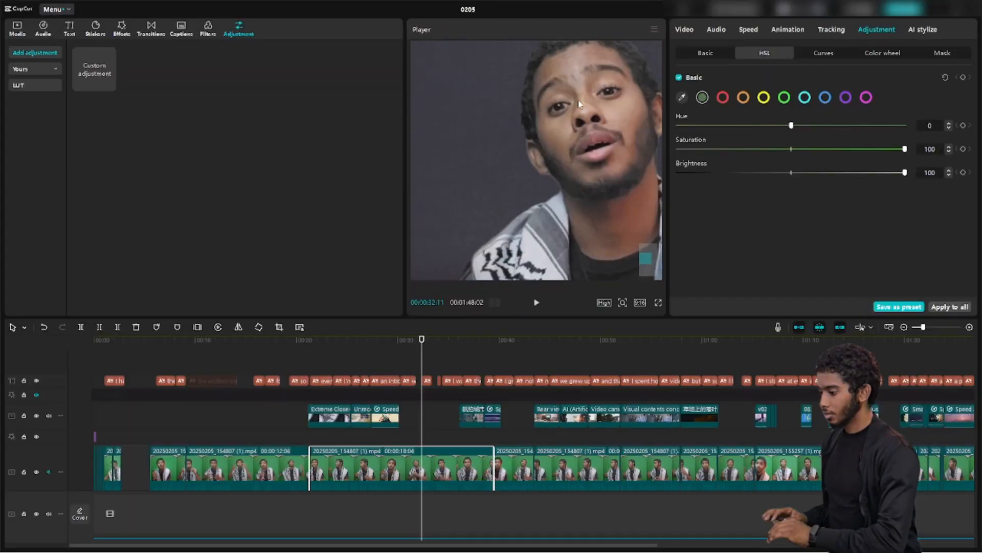
Try chroma key Clean up edge at 0, undo back to 48, then open Mask
left_click(685, 30)
left_click(792, 60)
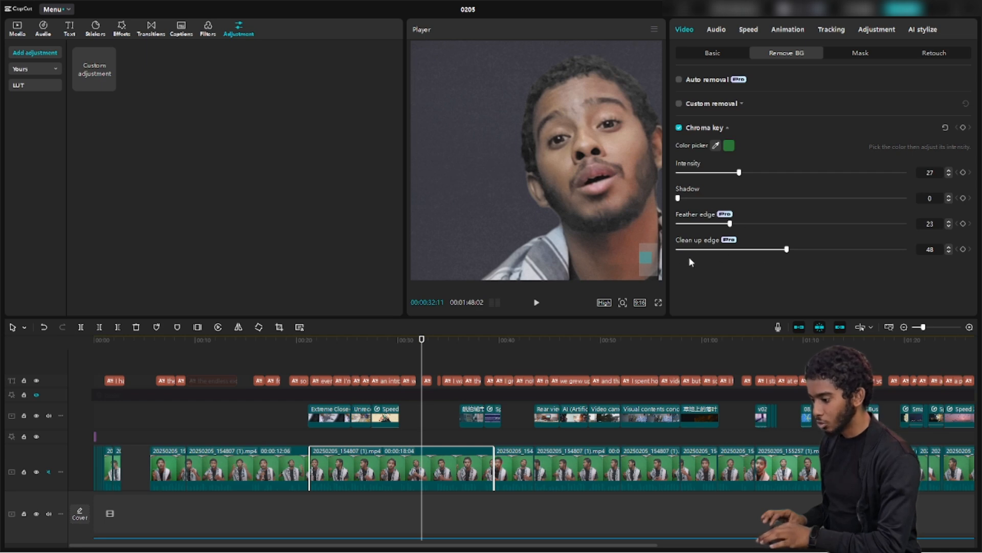
left_click_drag(775, 247, 640, 258)
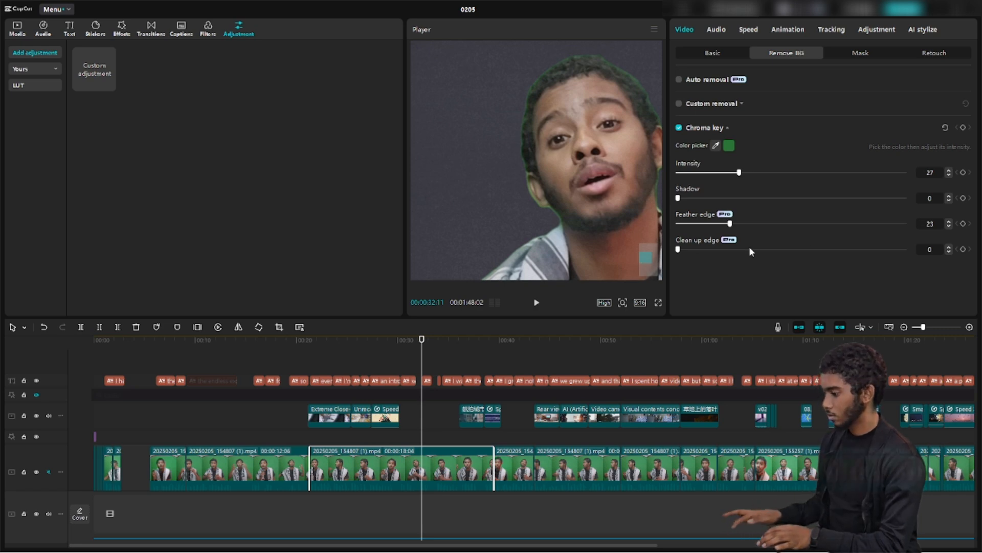
key("ctrl+z")
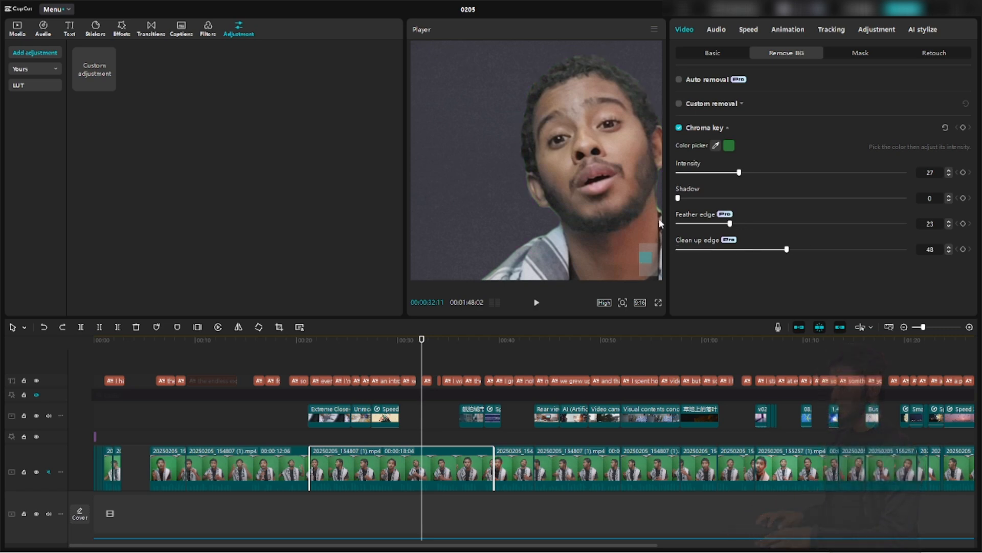
left_click(832, 57)
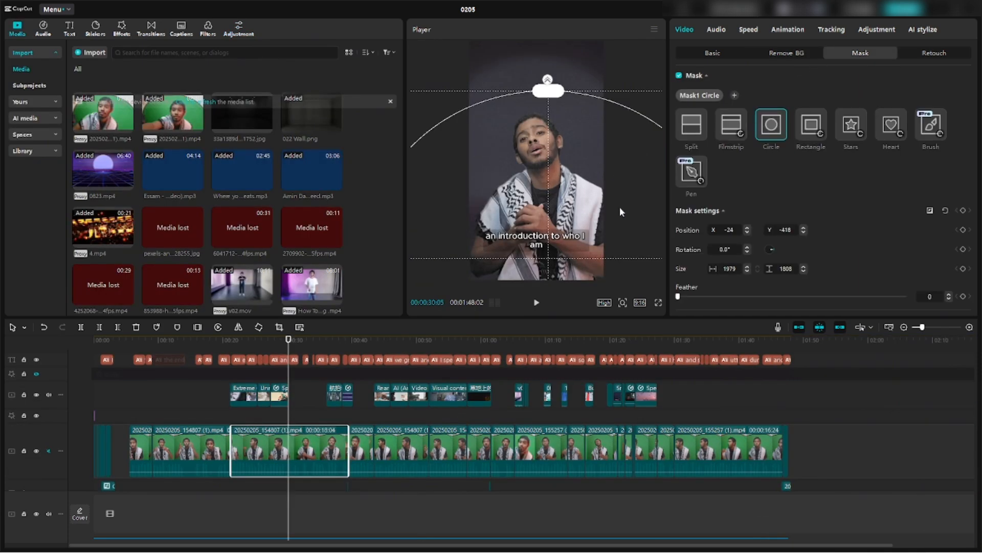
Shrink the circle mask onto the speaker's face and lift the clip to an overlay track
scroll(615, 216, "down", 5)
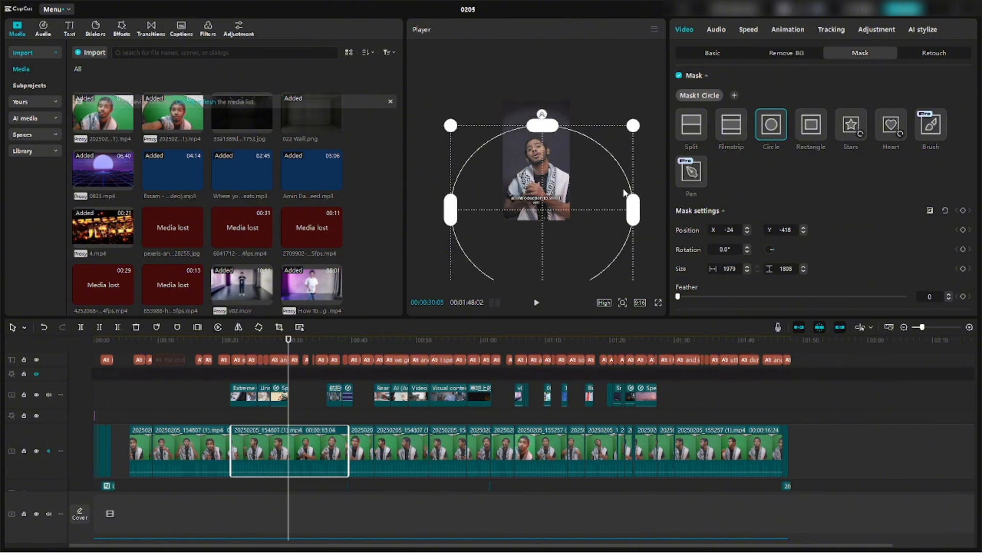
left_click_drag(570, 181, 521, 147)
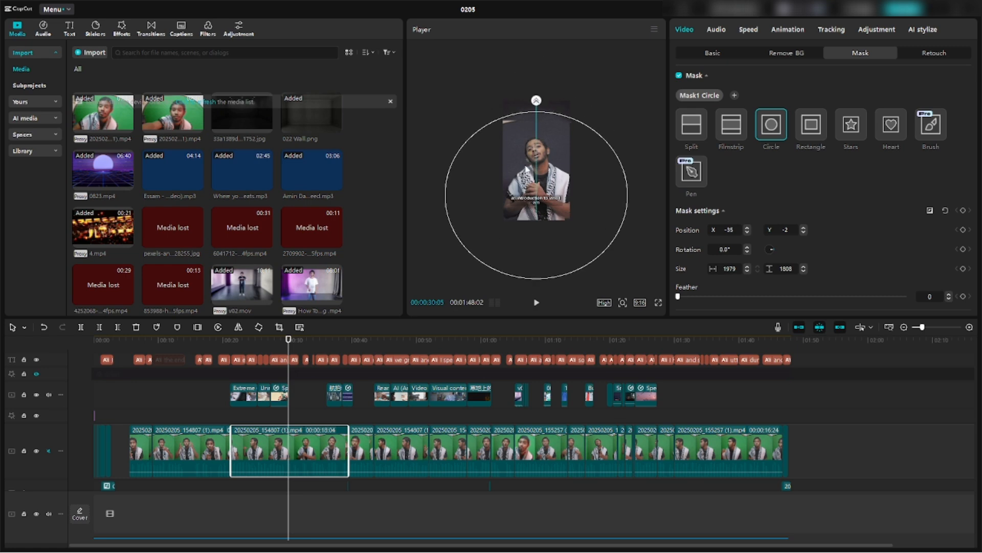
left_click_drag(628, 112, 566, 174)
left_click_drag(531, 203, 533, 153)
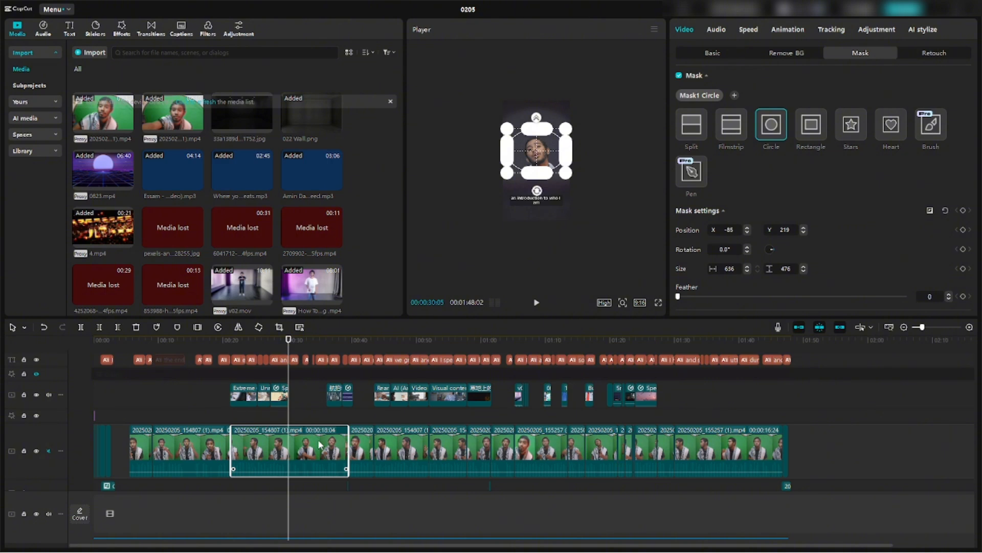
mouse_move(319, 444)
left_mouse_down()
mouse_move(312, 416)
mouse_move(326, 452)
mouse_move(313, 451)
mouse_move(314, 429)
left_mouse_up()
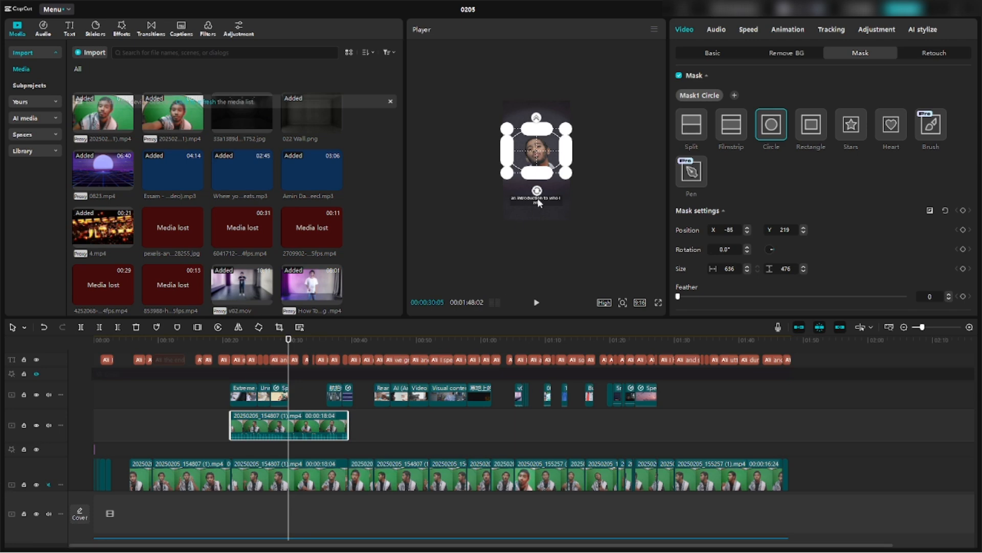
left_click_drag(539, 174, 535, 200)
left_click(705, 53)
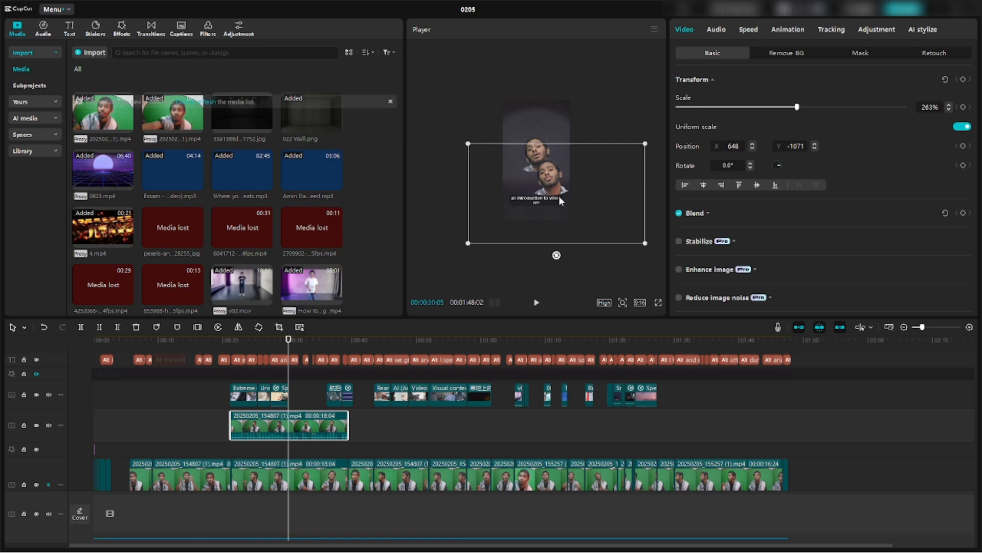
Stack the face overlay and speaker clip vertically, then scrub to the AI overlay near 00:45
left_click_drag(559, 195, 546, 201)
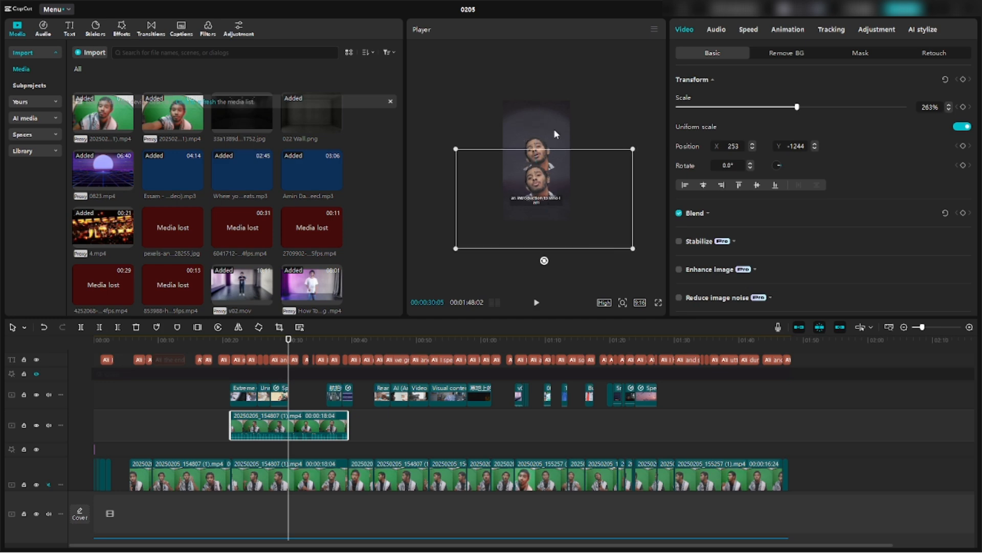
mouse_move(545, 137)
left_mouse_down()
mouse_move(545, 110)
mouse_move(539, 118)
left_mouse_up()
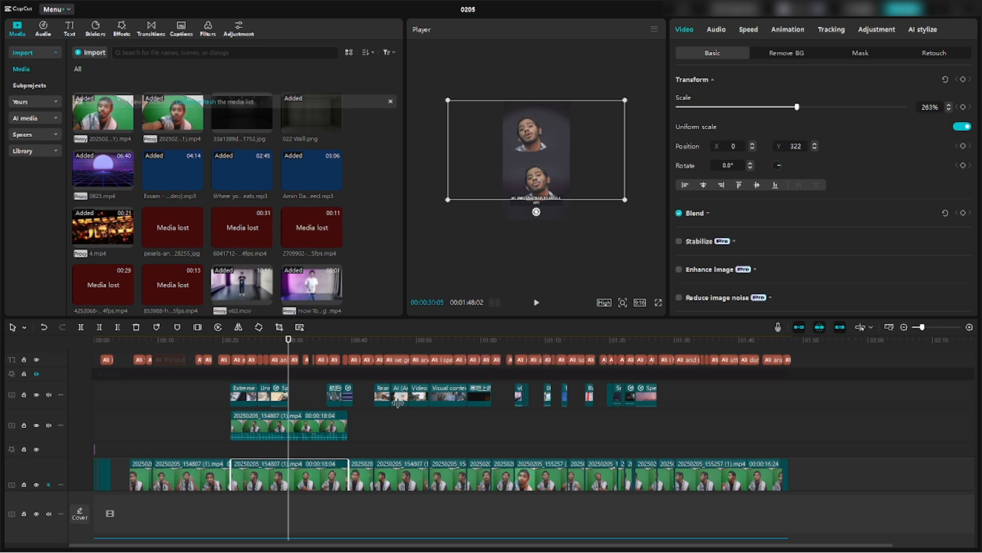
left_click_drag(329, 376, 376, 379)
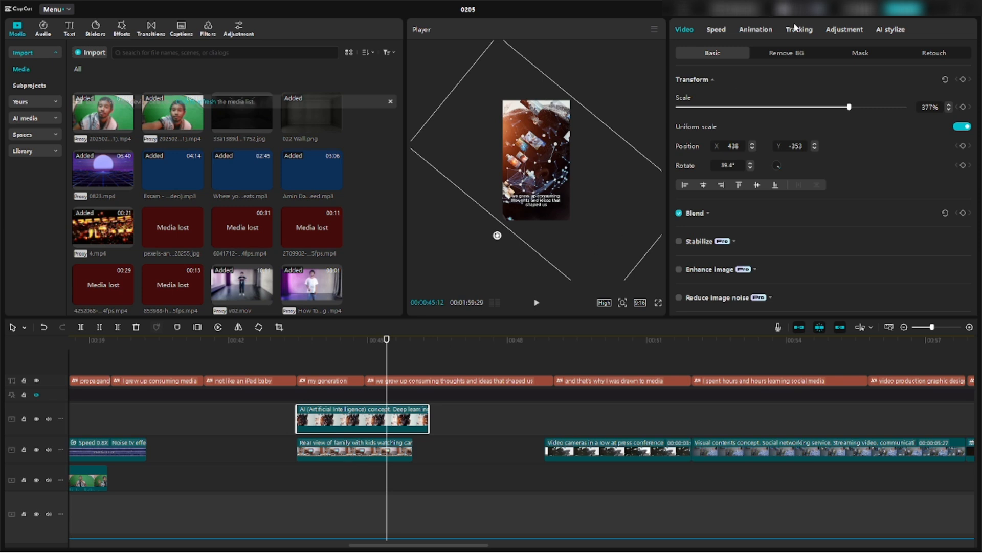
Add a parallel-lines mask rotated to about -39°, trying feather 46, 58, 100 before 0
left_click(853, 55)
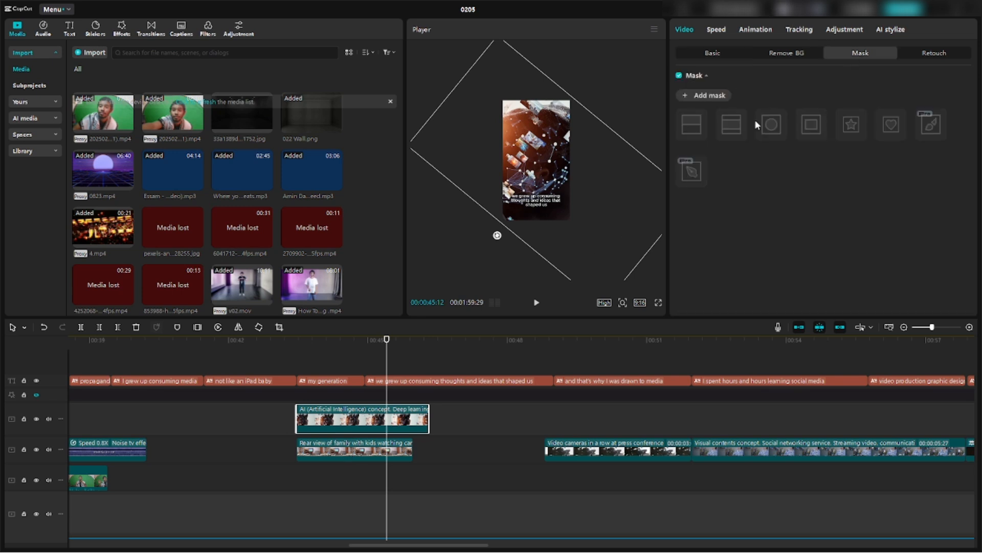
left_click(700, 95)
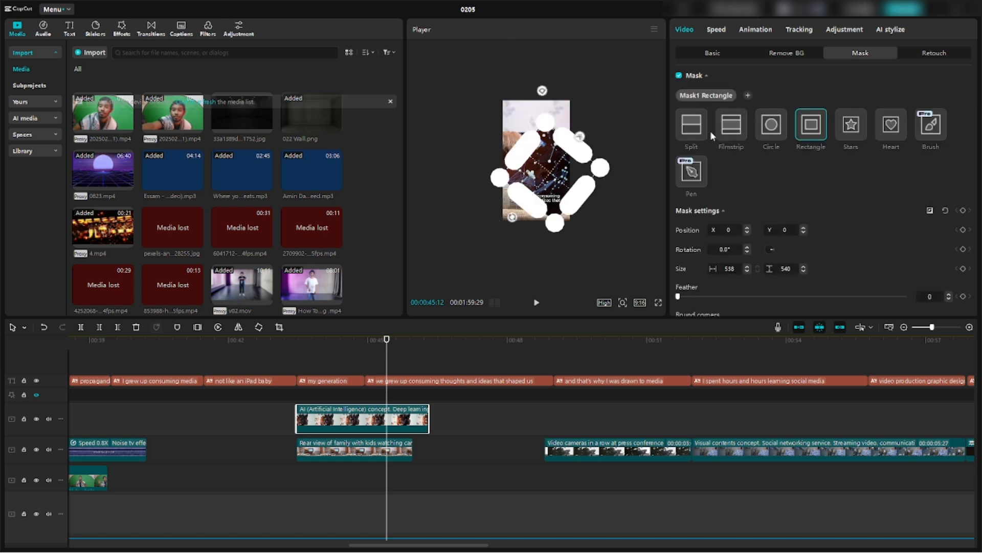
left_click(723, 131)
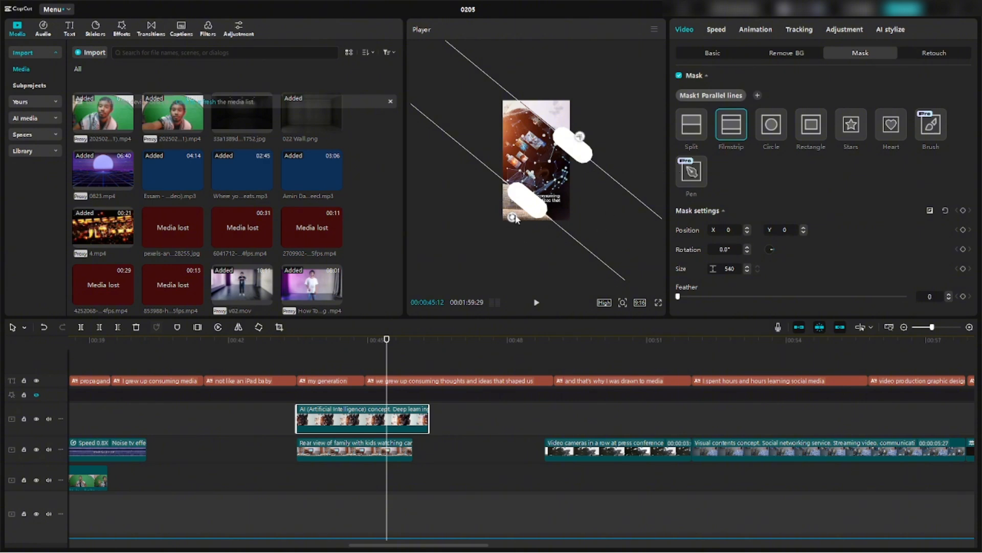
left_click_drag(512, 217, 541, 145)
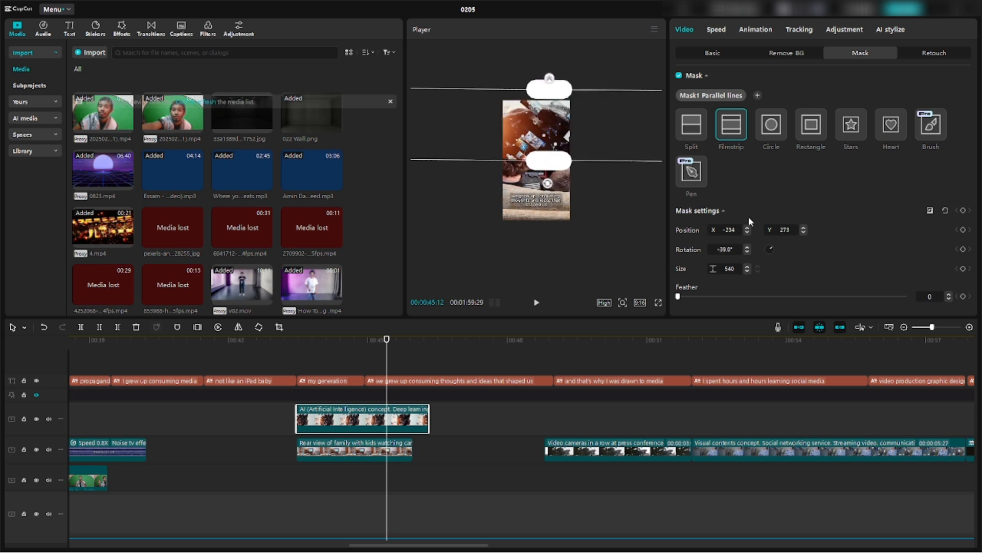
left_click(781, 296)
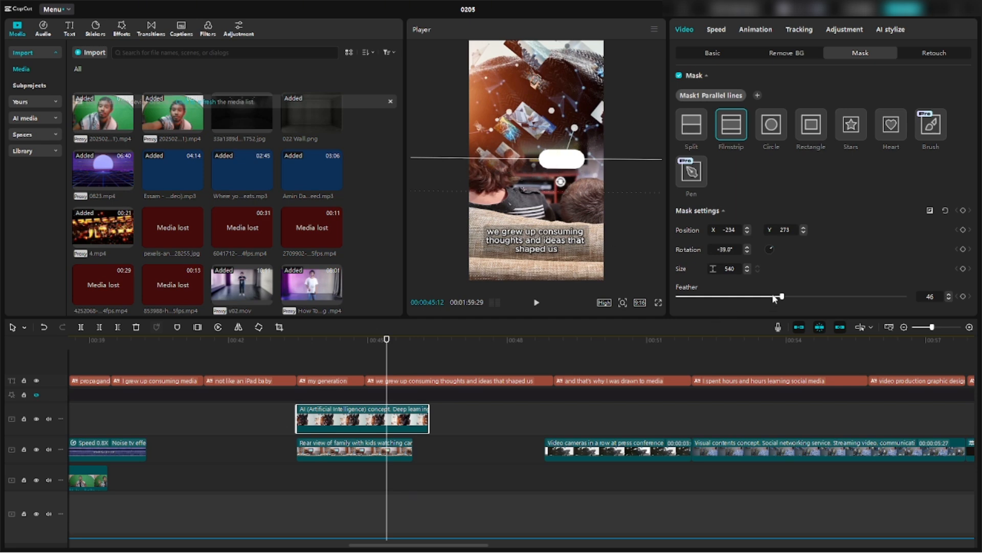
left_click_drag(781, 300, 819, 300)
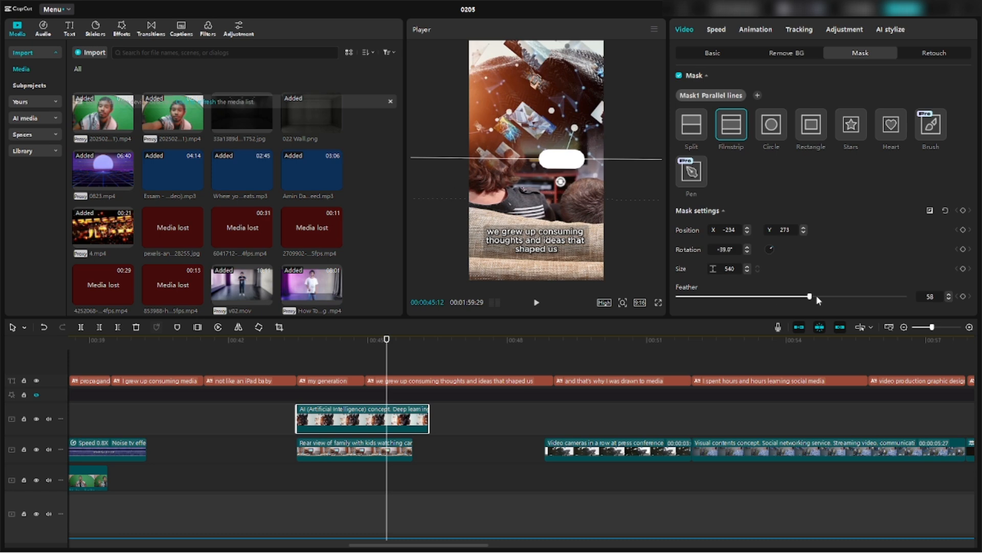
left_click_drag(819, 300, 910, 300)
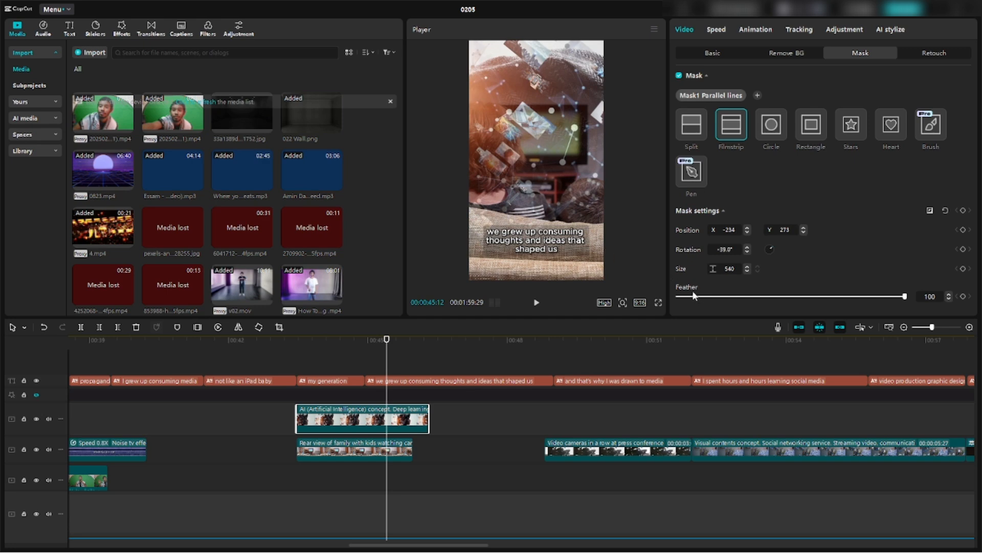
left_click(810, 296)
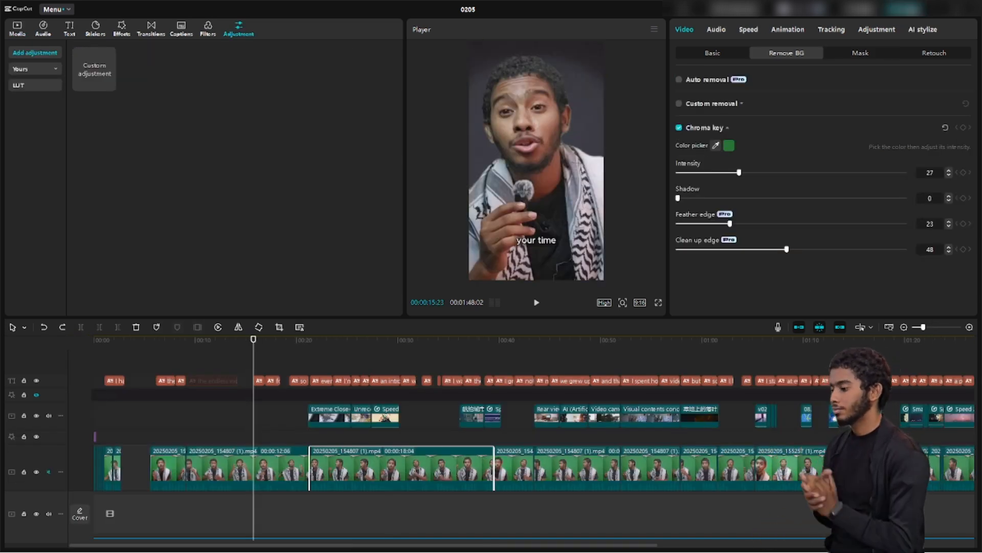
key("ctrl+e")
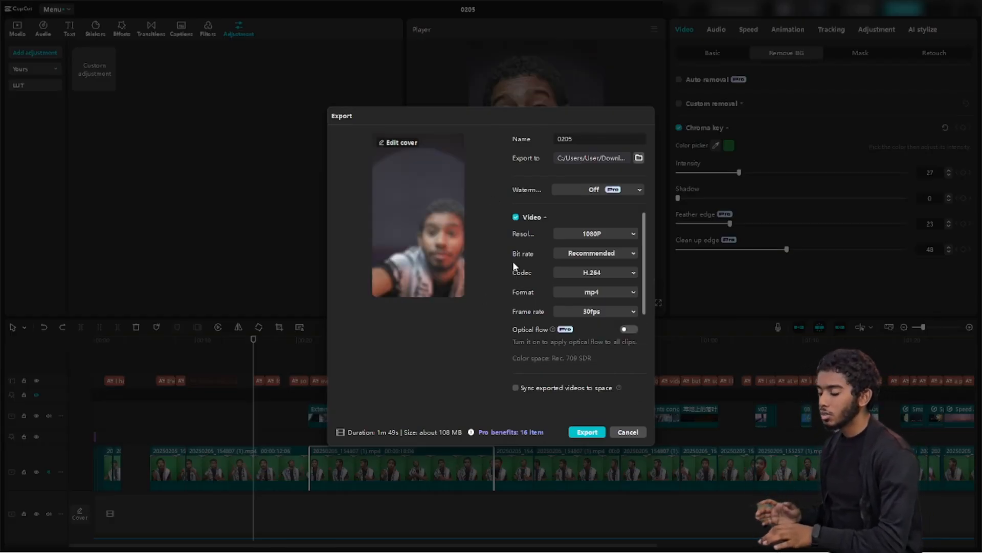
scroll(513, 261, "down", 3)
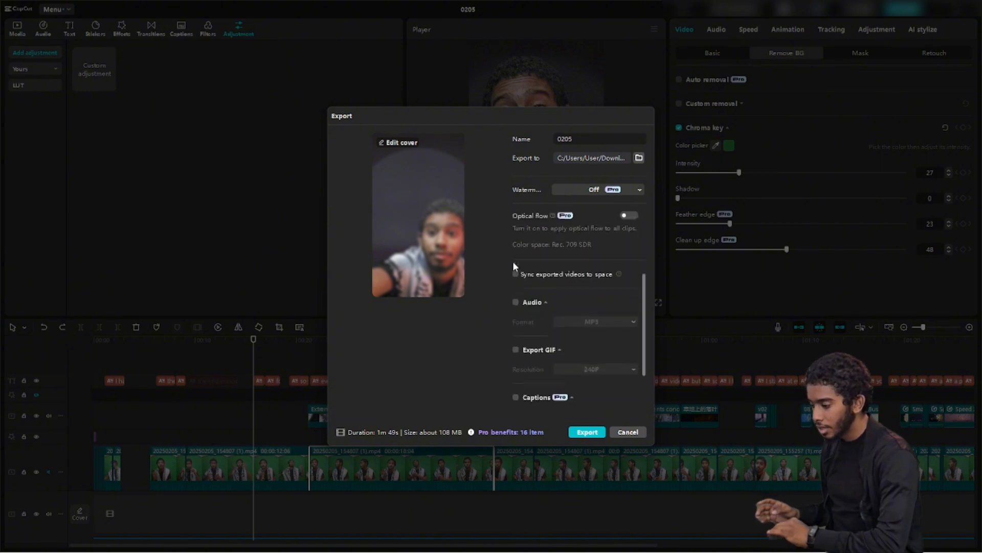
scroll(513, 261, "up", 3)
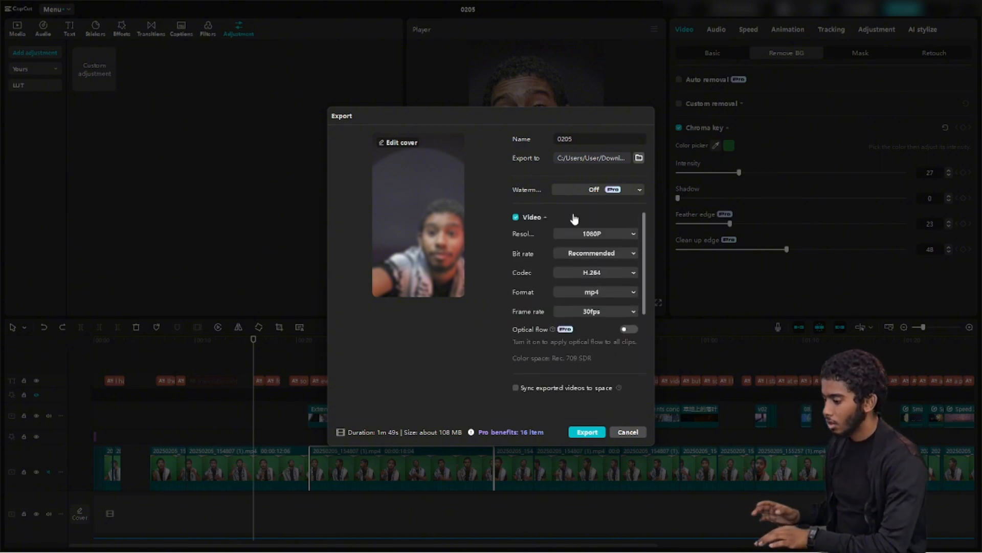
left_click(630, 189)
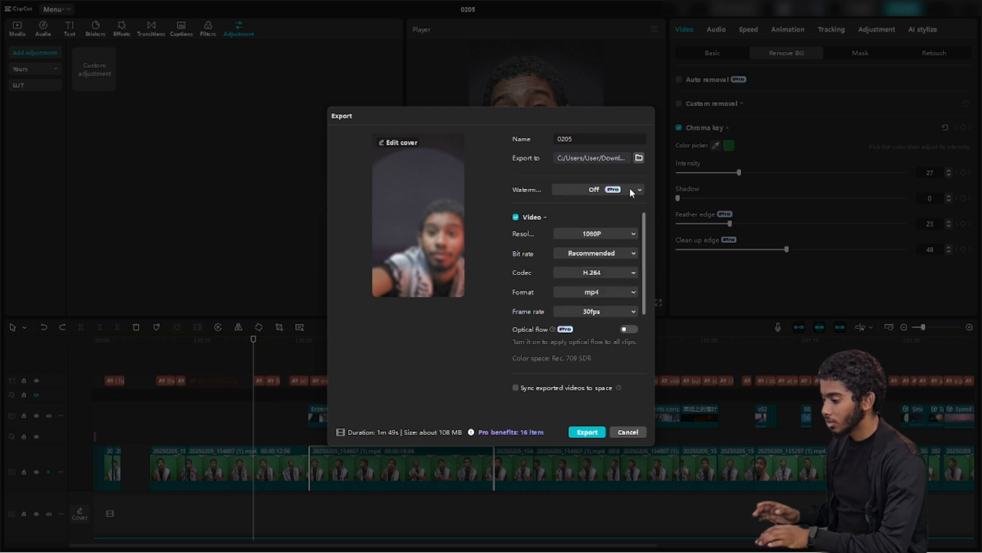
left_click(629, 189)
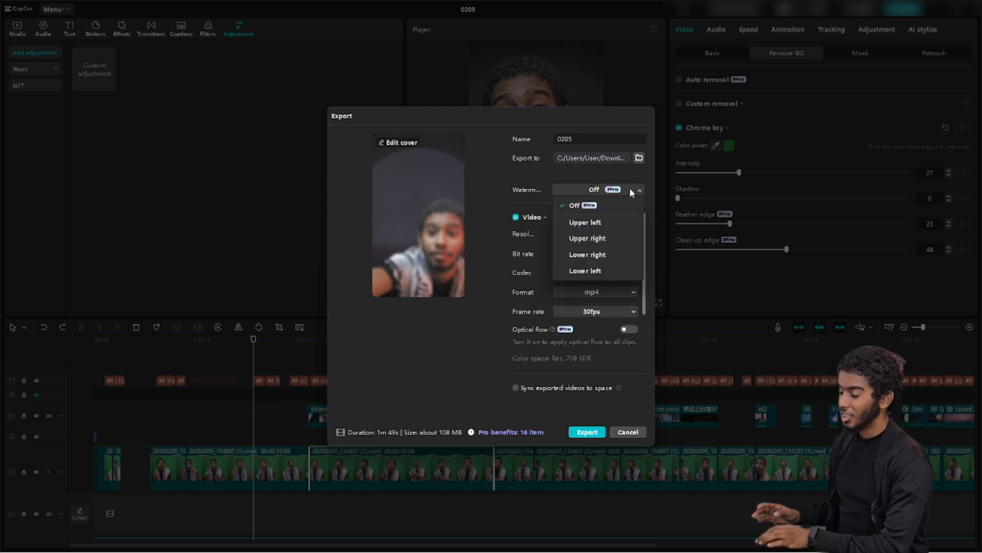
left_click(629, 189)
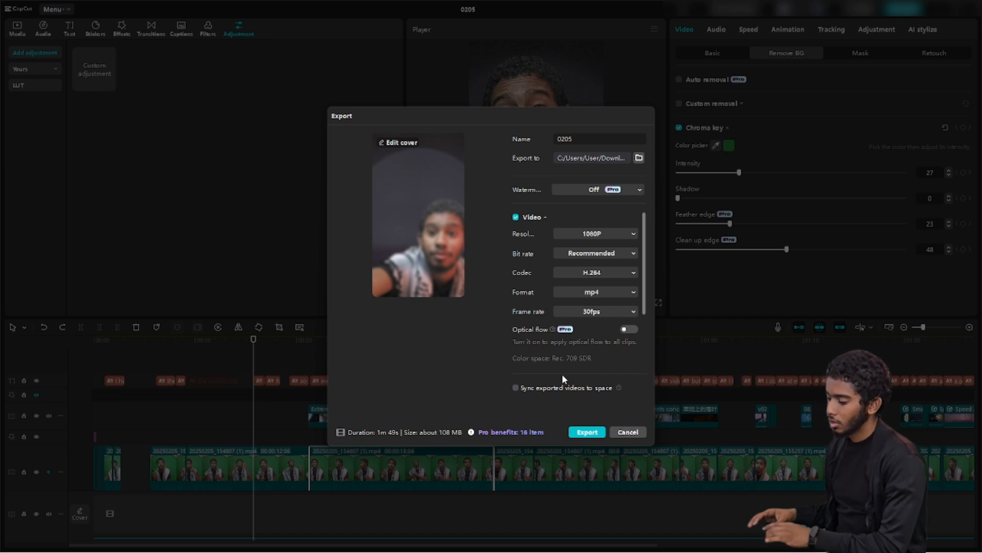
scroll(562, 374, "down", 5)
scroll(562, 374, "up", 5)
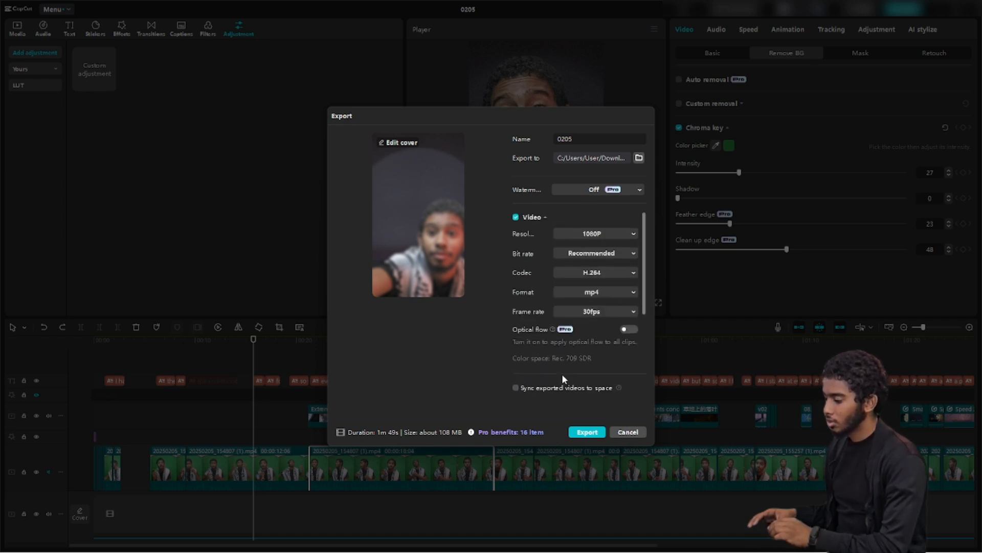
left_click(638, 434)
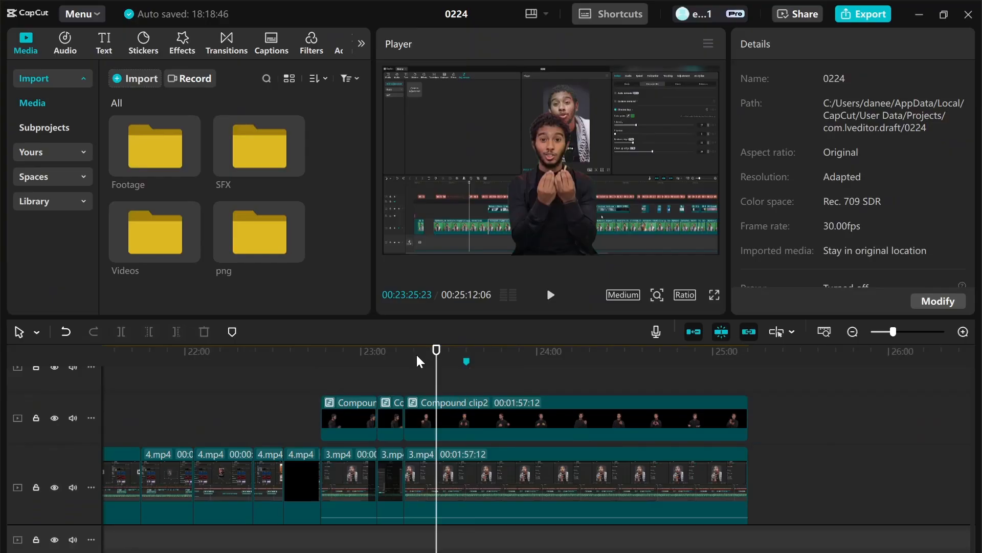
Scrub the playhead forward to about 23:25 and check the Ratio dropdown options
left_click(415, 358)
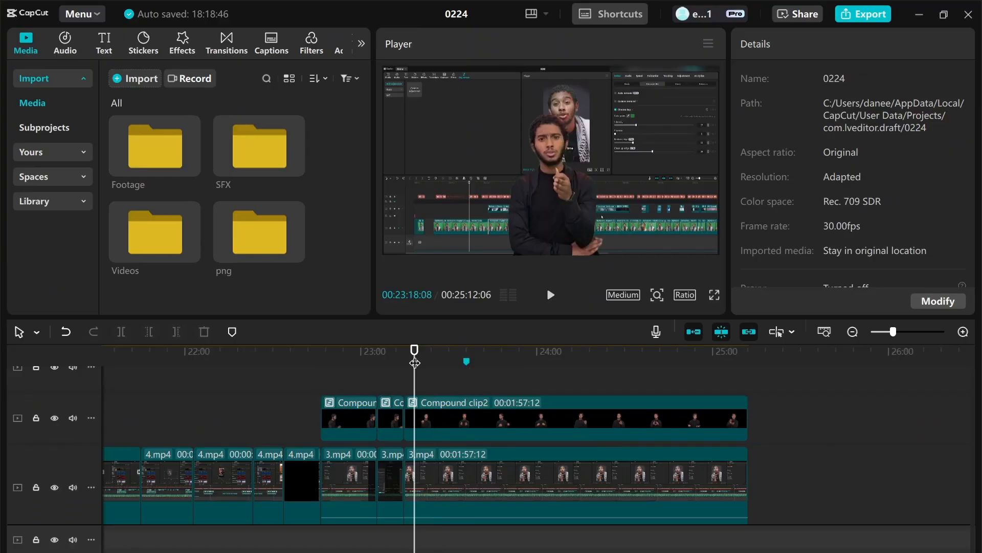
scroll(429, 394, "left", 3)
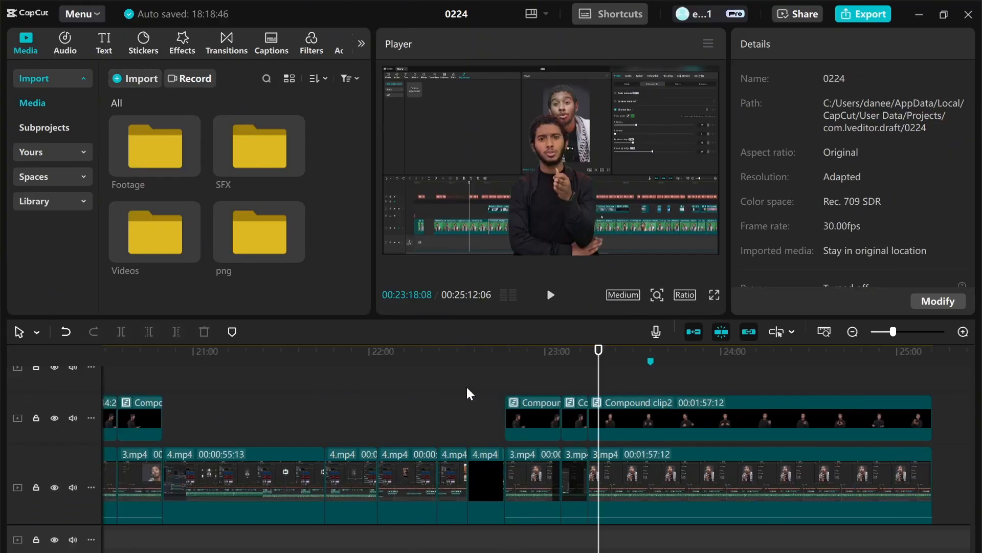
scroll(717, 420, "left", 7)
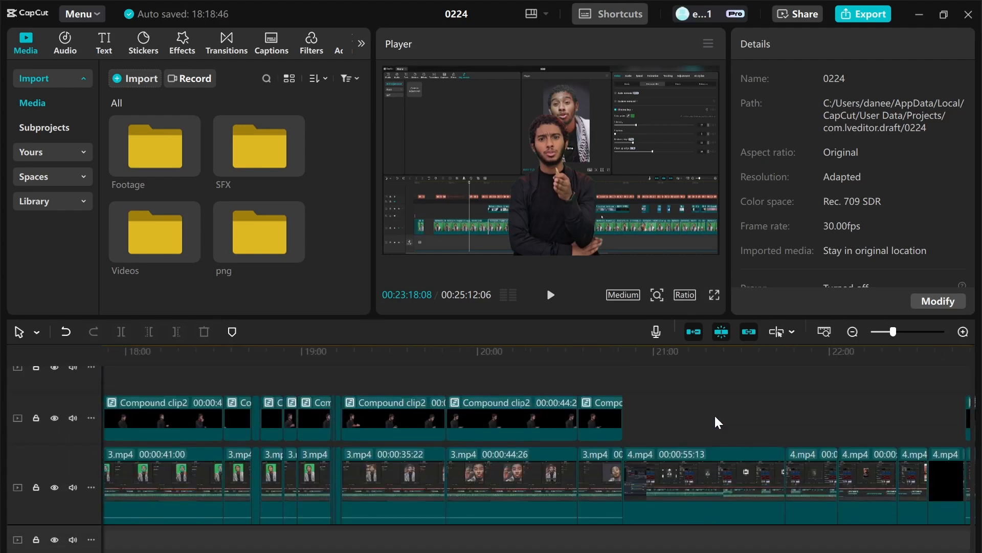
scroll(723, 537, "right", 10)
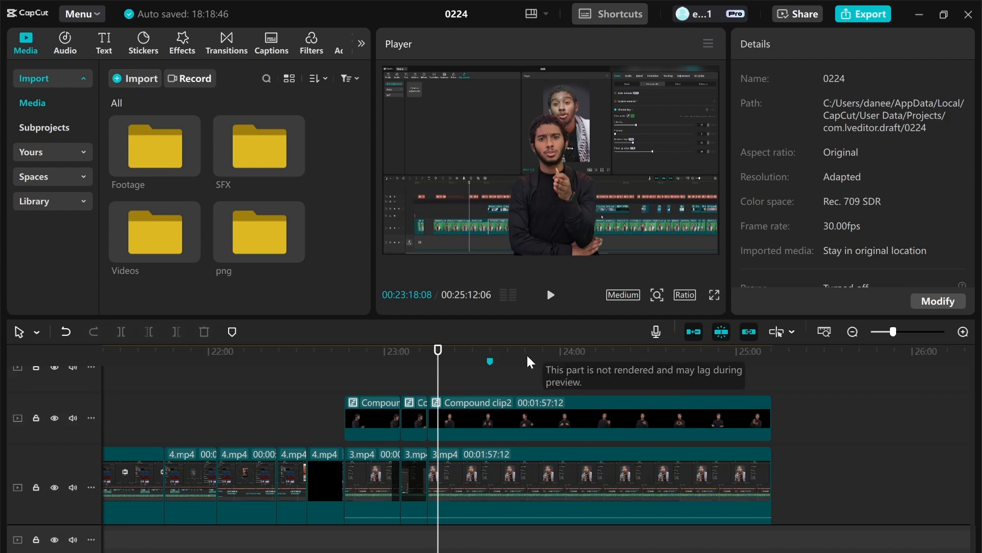
left_click_drag(438, 352, 460, 358)
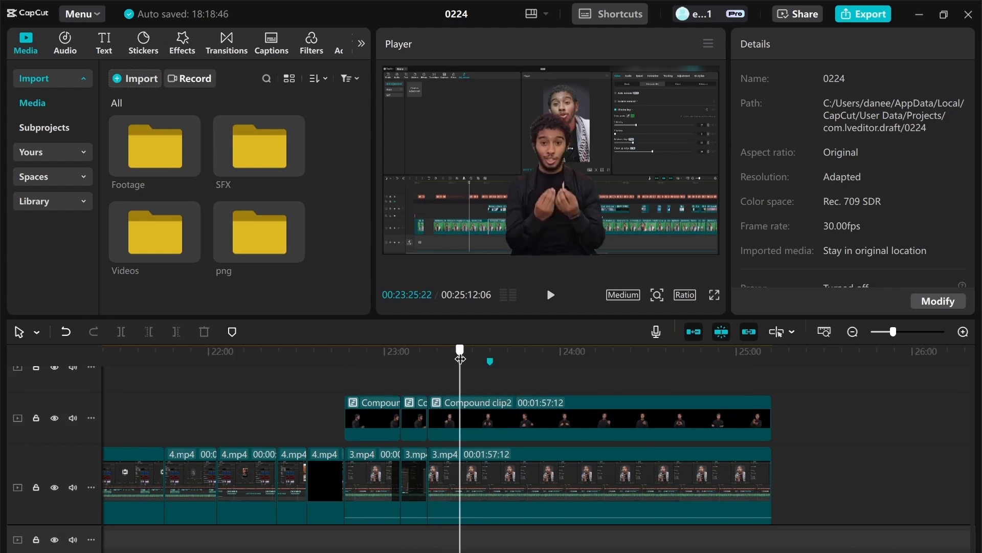
left_click(684, 294)
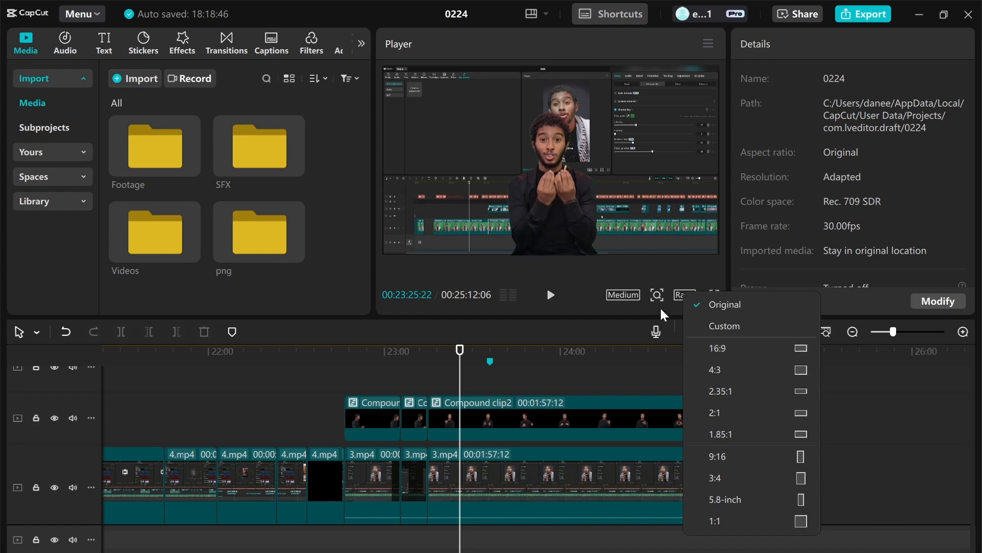
Close the aspect ratio menu, keeping the project at its Original aspect ratio
left_click(685, 287)
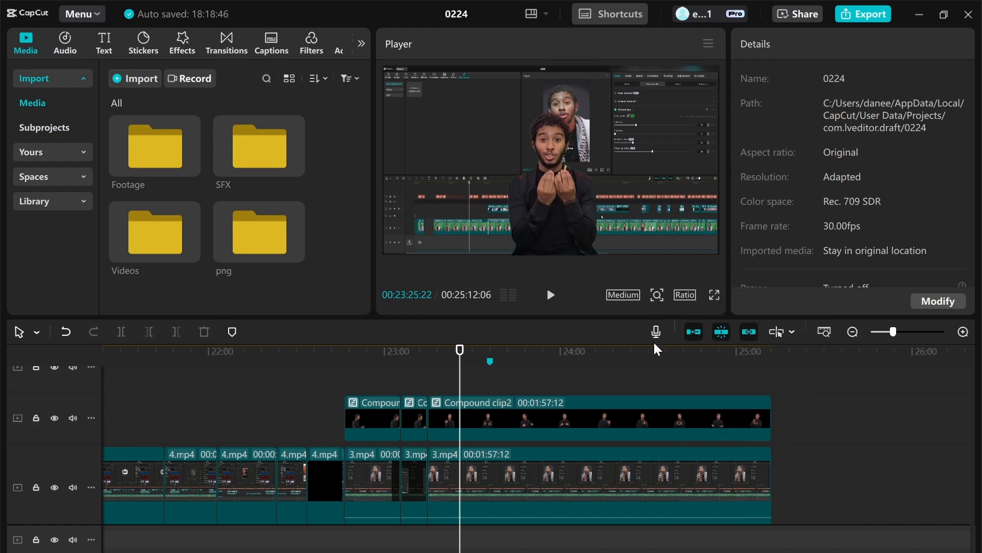